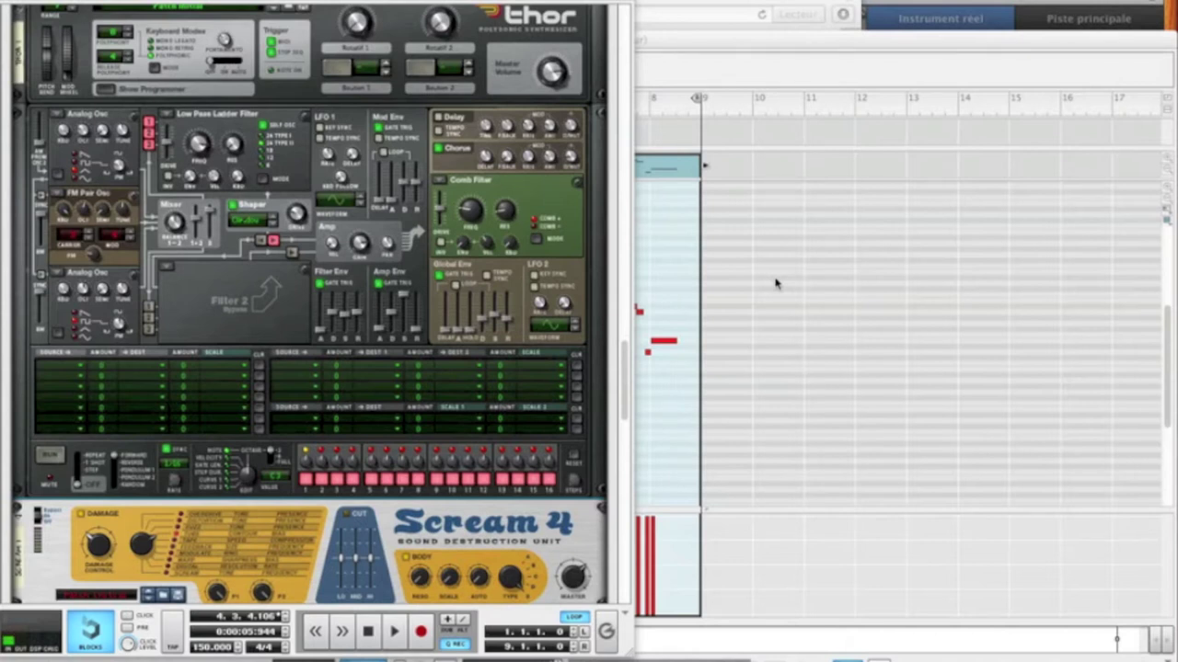
- Play the 8-bar lead melody from bar 1, then bring the device rack forward again
{"action": "left_click", "coordinate": [957, 301]}
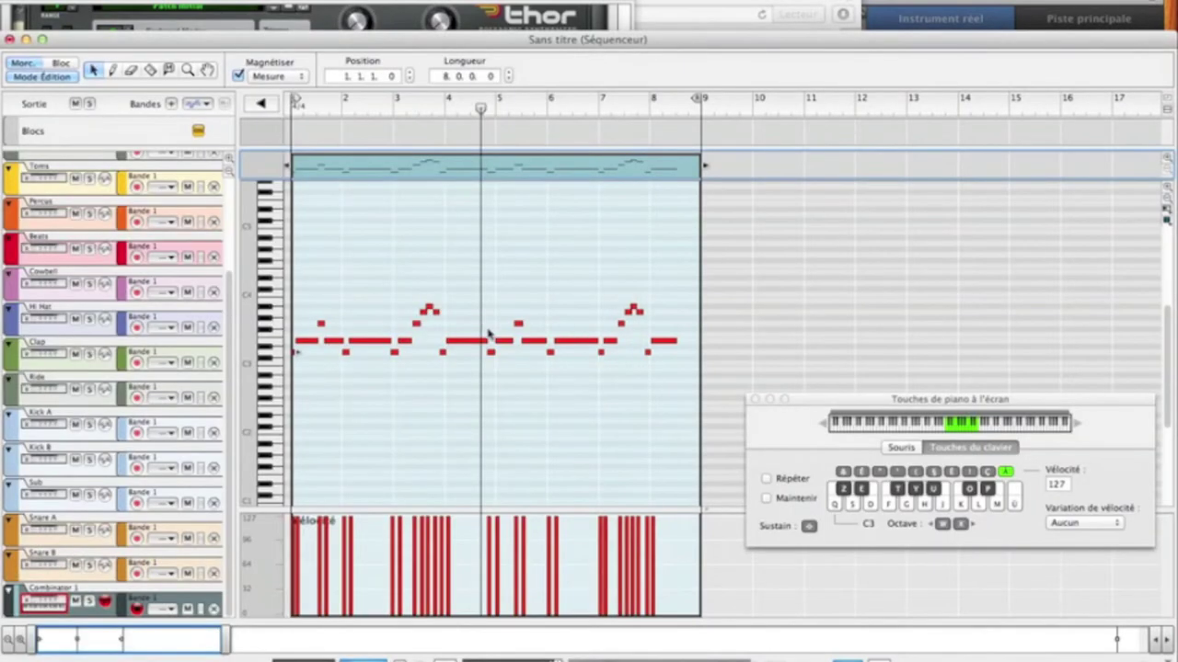
{"action": "left_click", "coordinate": [318, 106]}
{"action": "key", "text": "space"}
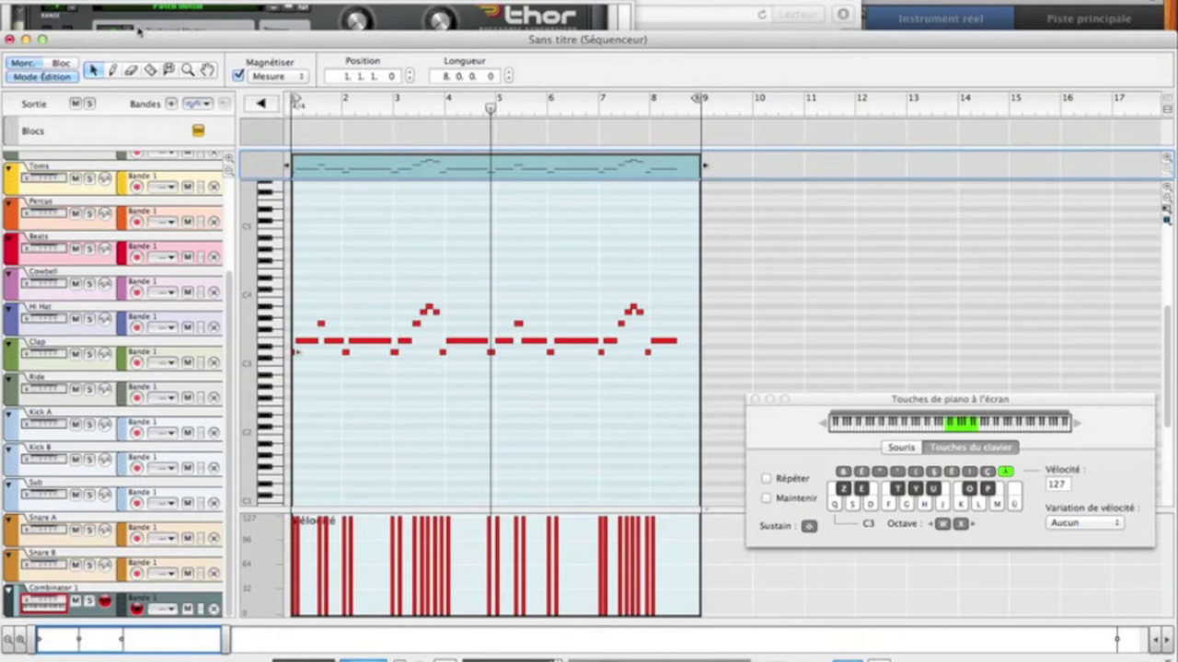
{"action": "left_click", "coordinate": [241, 18]}
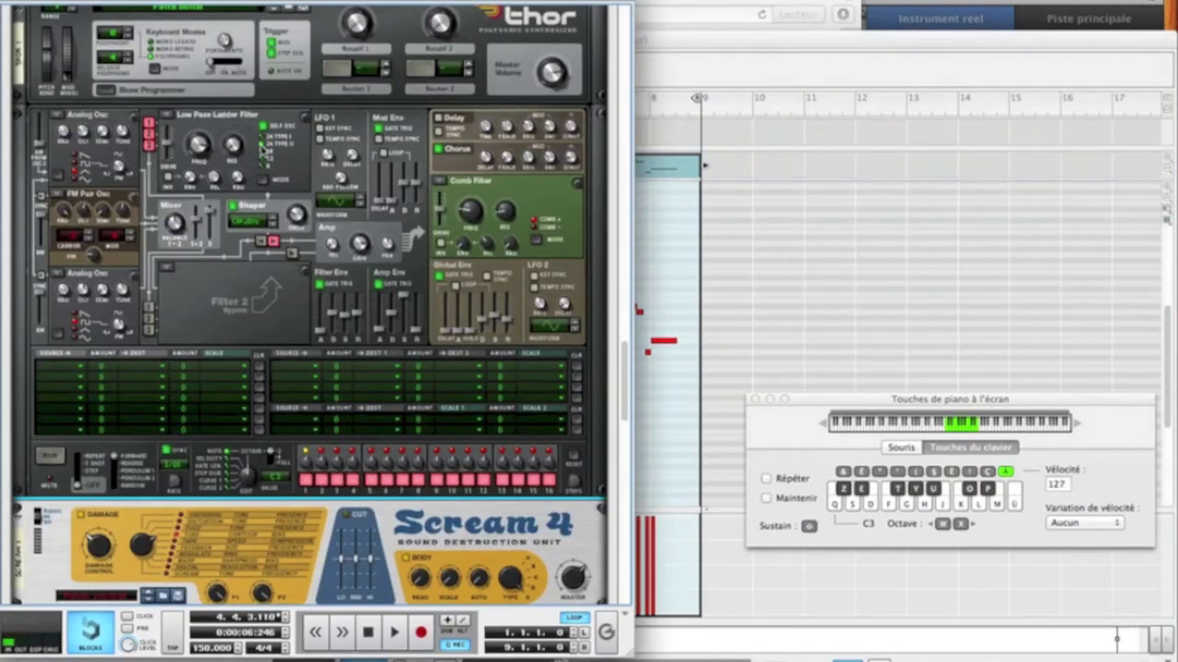
- Scroll through the rack's devices and come back up to the reMix mixer
{"action": "scroll", "coordinate": [273, 236], "scroll_direction": "down", "scroll_amount": 10}
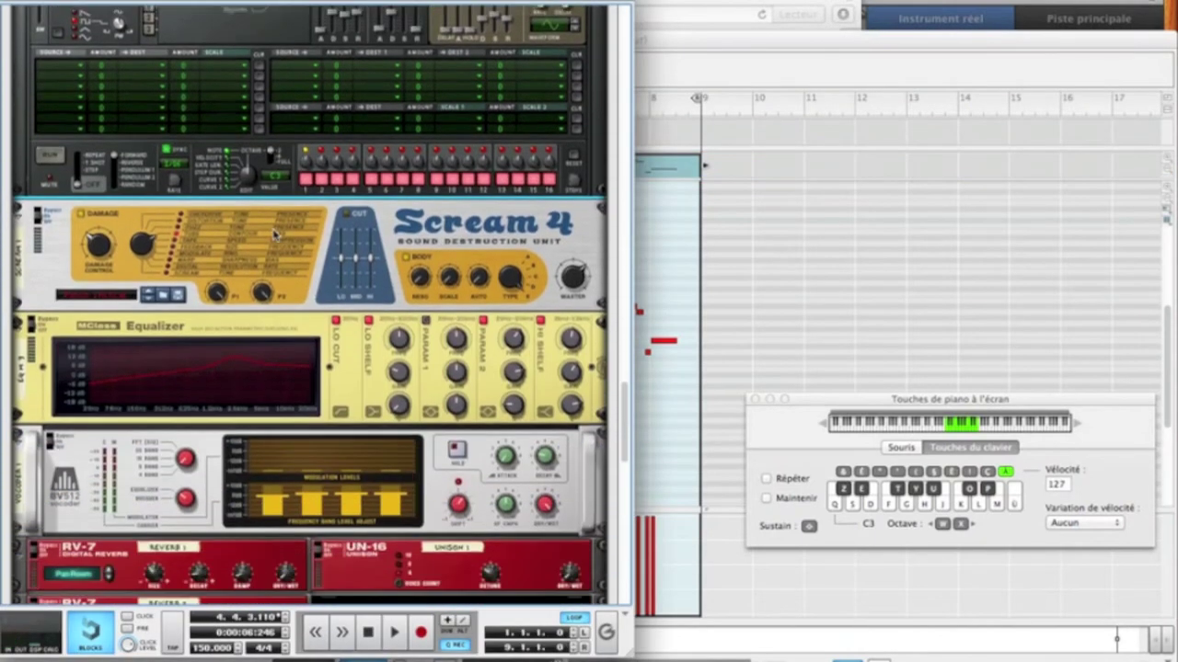
{"action": "scroll", "coordinate": [274, 236], "scroll_direction": "down", "scroll_amount": 3}
{"action": "scroll", "coordinate": [273, 236], "scroll_direction": "up", "scroll_amount": 15}
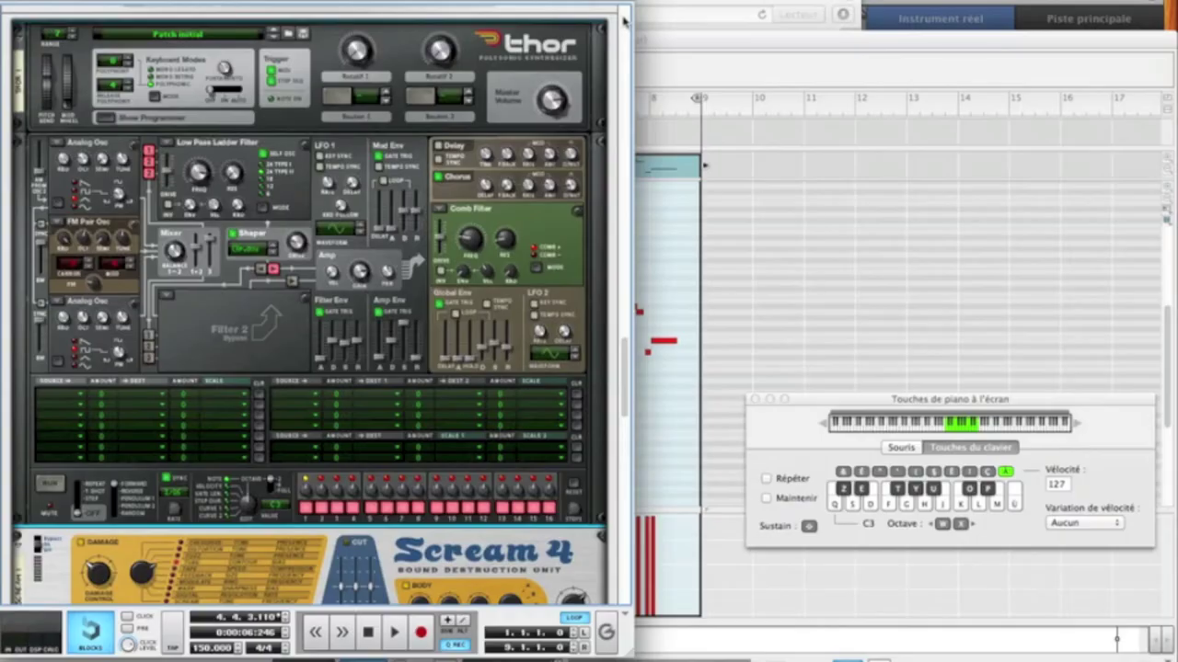
{"action": "scroll", "coordinate": [483, 60], "scroll_direction": "up", "scroll_amount": 3}
{"action": "scroll", "coordinate": [478, 60], "scroll_direction": "up", "scroll_amount": 4}
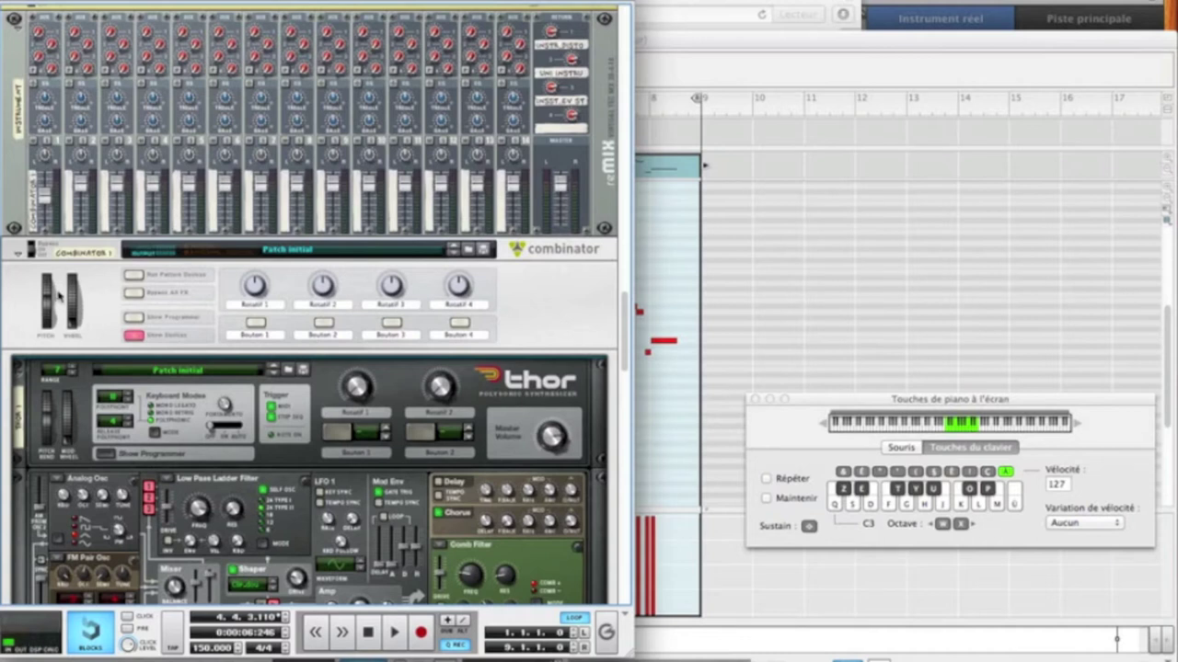
- Create a Combinator via Créer > Combinator and rename it 'Breakin a Sweat'
{"action": "right_click", "coordinate": [19, 223]}
{"action": "mouse_move", "coordinate": [60, 354]}
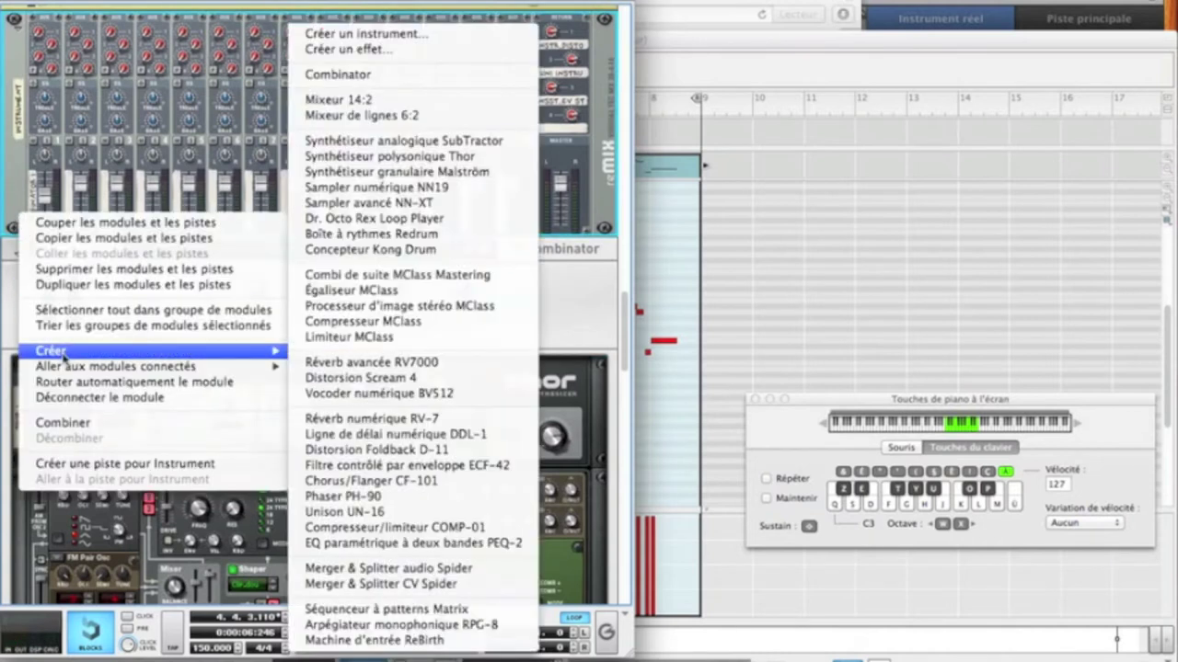
{"action": "left_click", "coordinate": [386, 74]}
{"action": "left_click", "coordinate": [104, 256]}
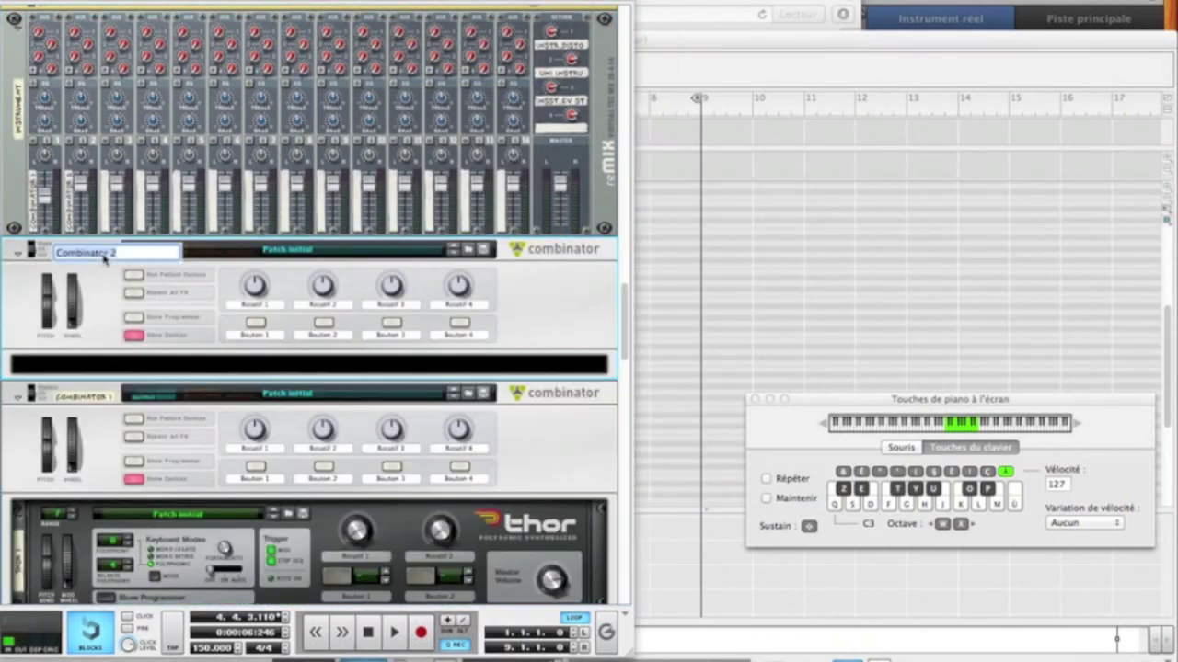
{"action": "type", "text": "I"}
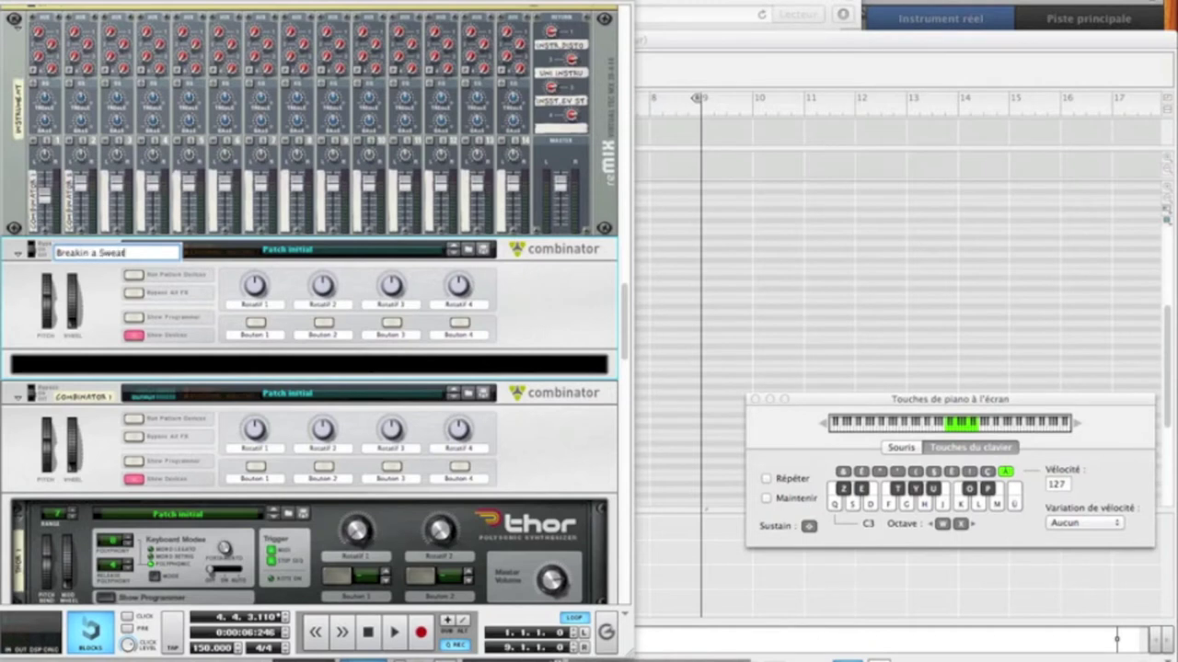
{"action": "type", "text": "reakin a Sweat"}
{"action": "key", "text": "Return"}
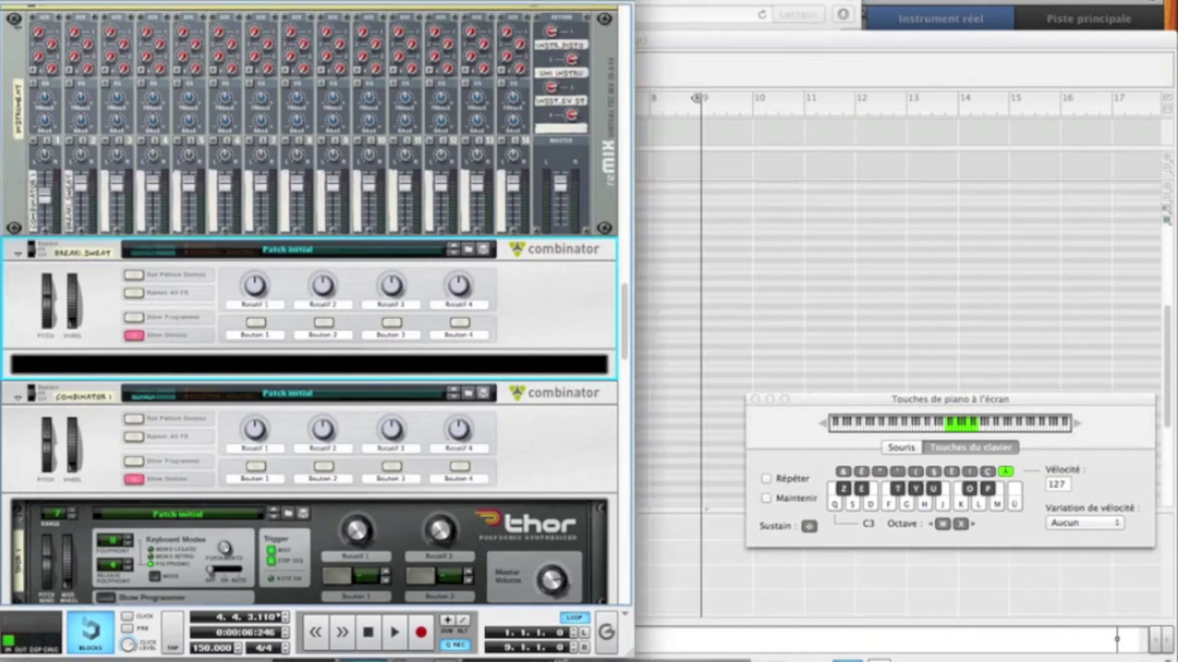
- Insert a Thor polyphonic synthesizer into the Combinator and show its programmer panel
{"action": "right_click", "coordinate": [143, 368]}
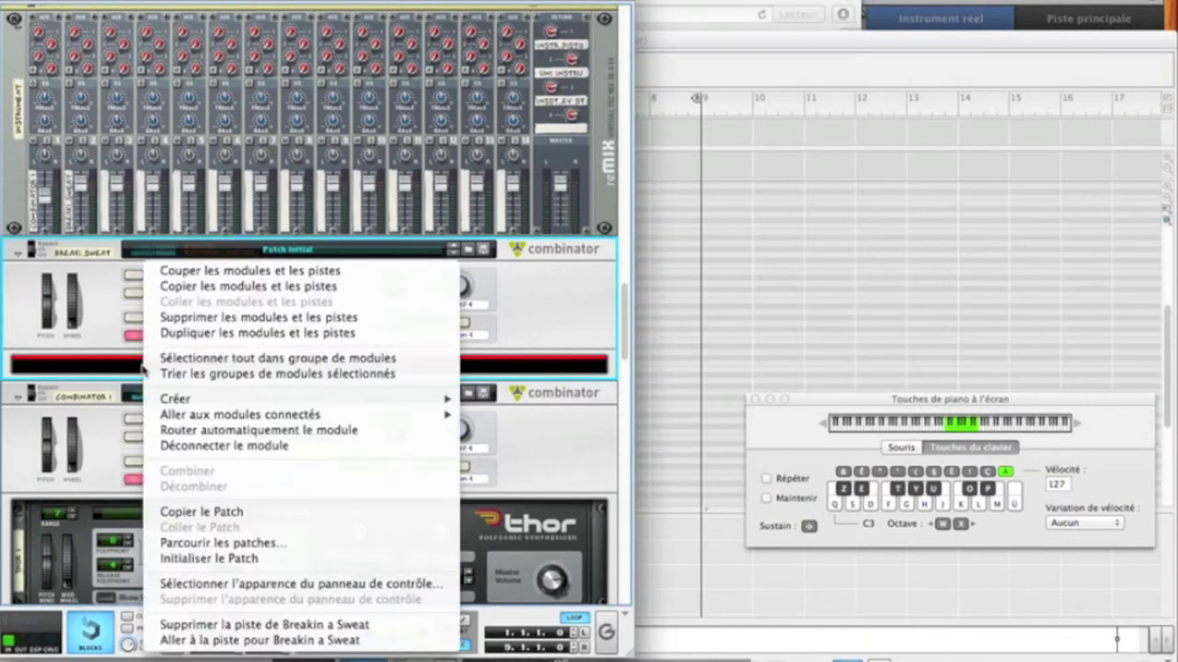
{"action": "mouse_move", "coordinate": [188, 401]}
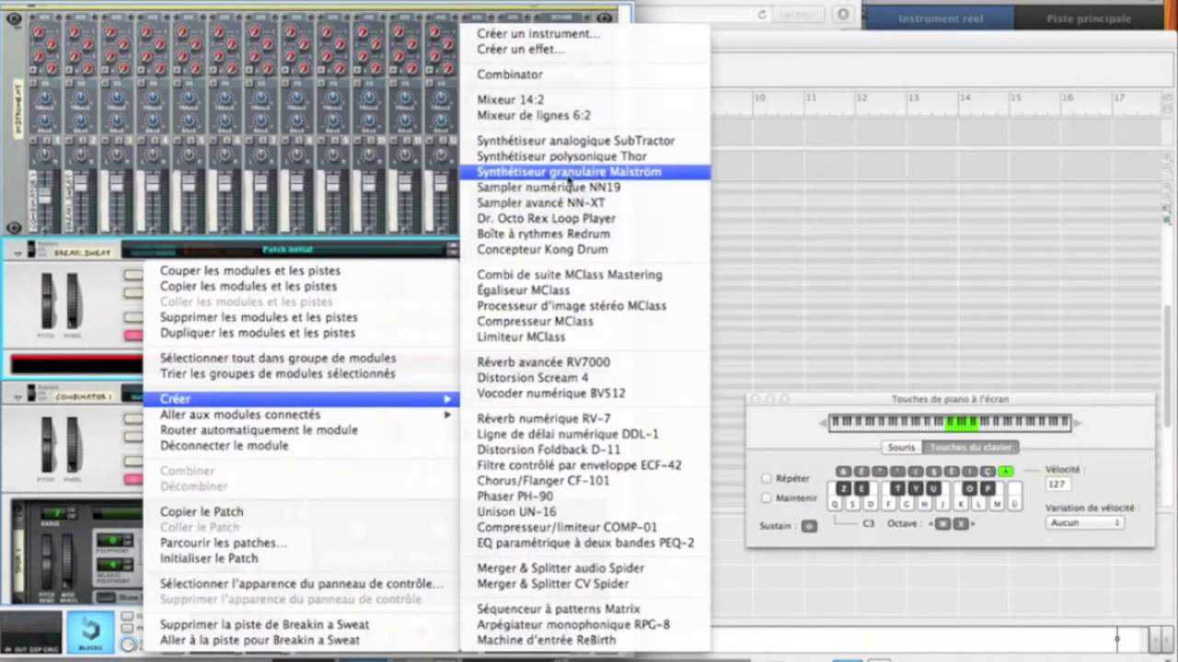
{"action": "left_click", "coordinate": [563, 159]}
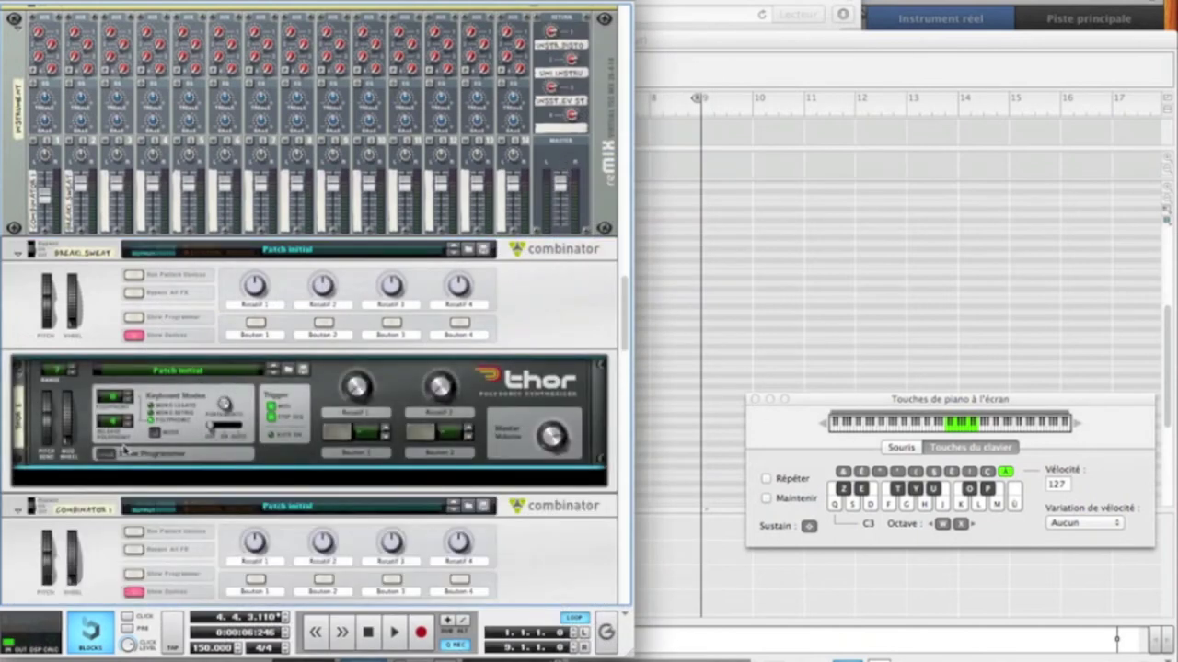
{"action": "left_click", "coordinate": [112, 453]}
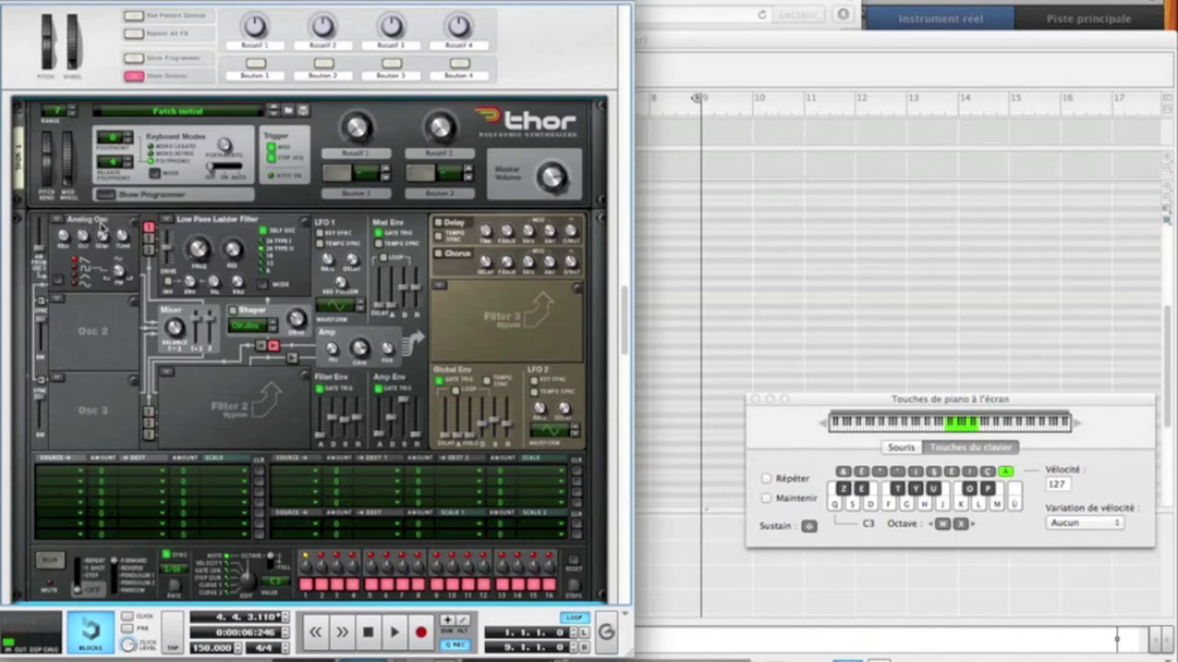
- Set Thor's Osc 2 slot to Paire FM and Osc 3 to Analog
{"action": "left_click", "coordinate": [57, 306]}
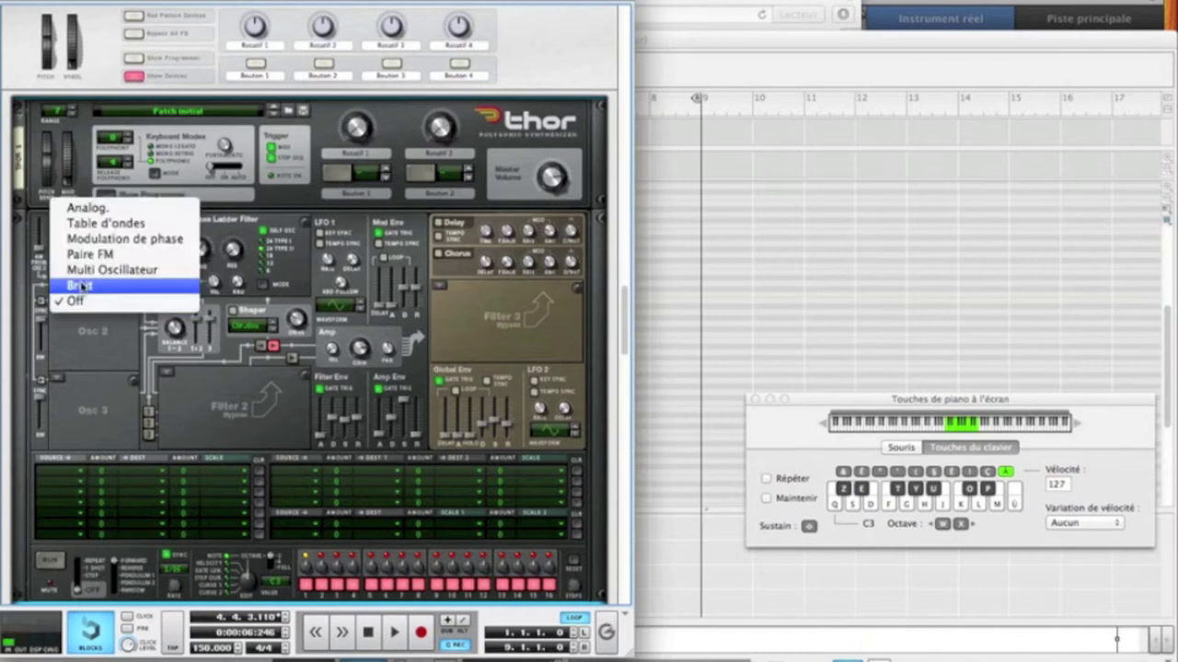
{"action": "left_click", "coordinate": [78, 252]}
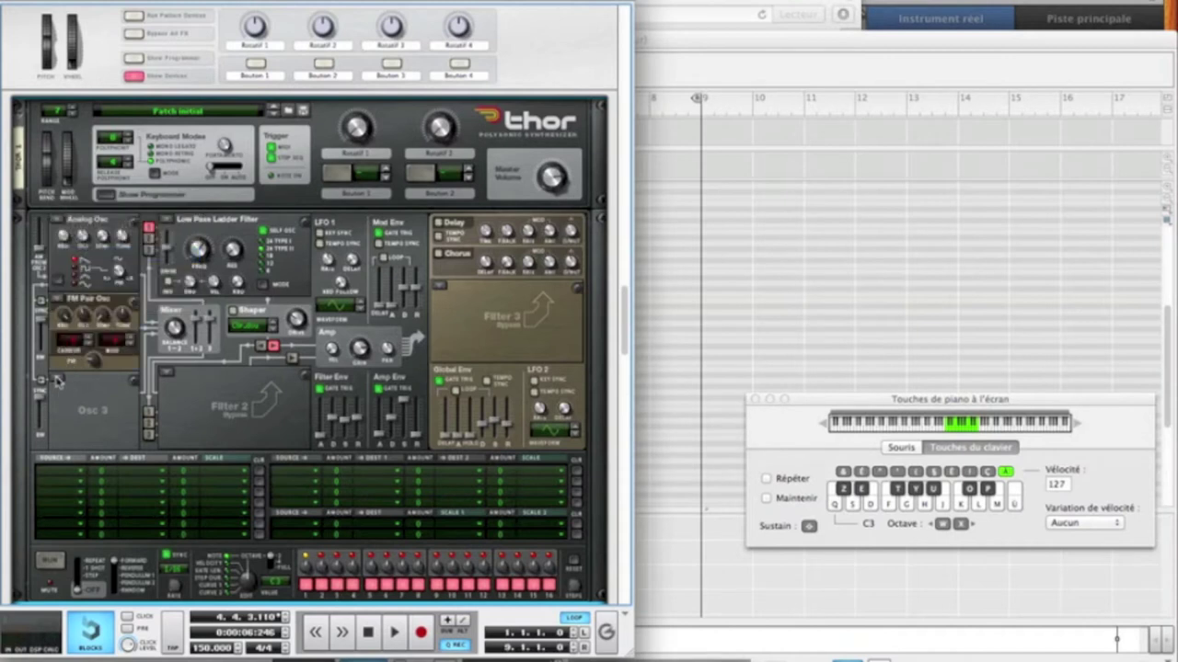
{"action": "left_click", "coordinate": [57, 380]}
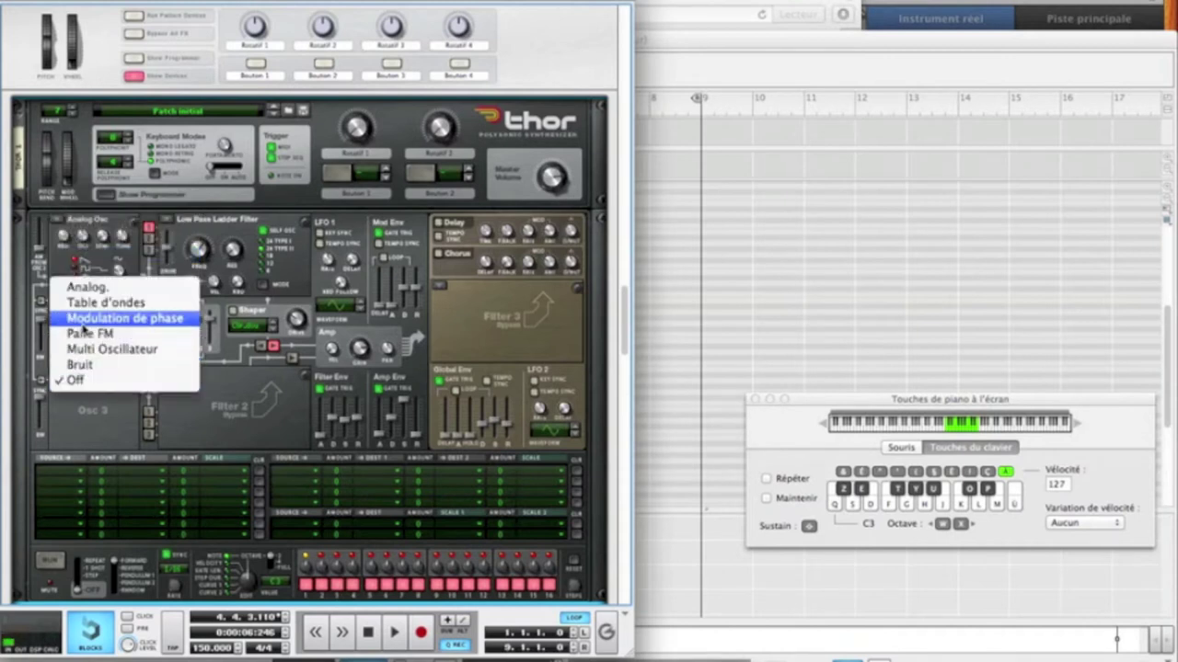
{"action": "left_click", "coordinate": [84, 287]}
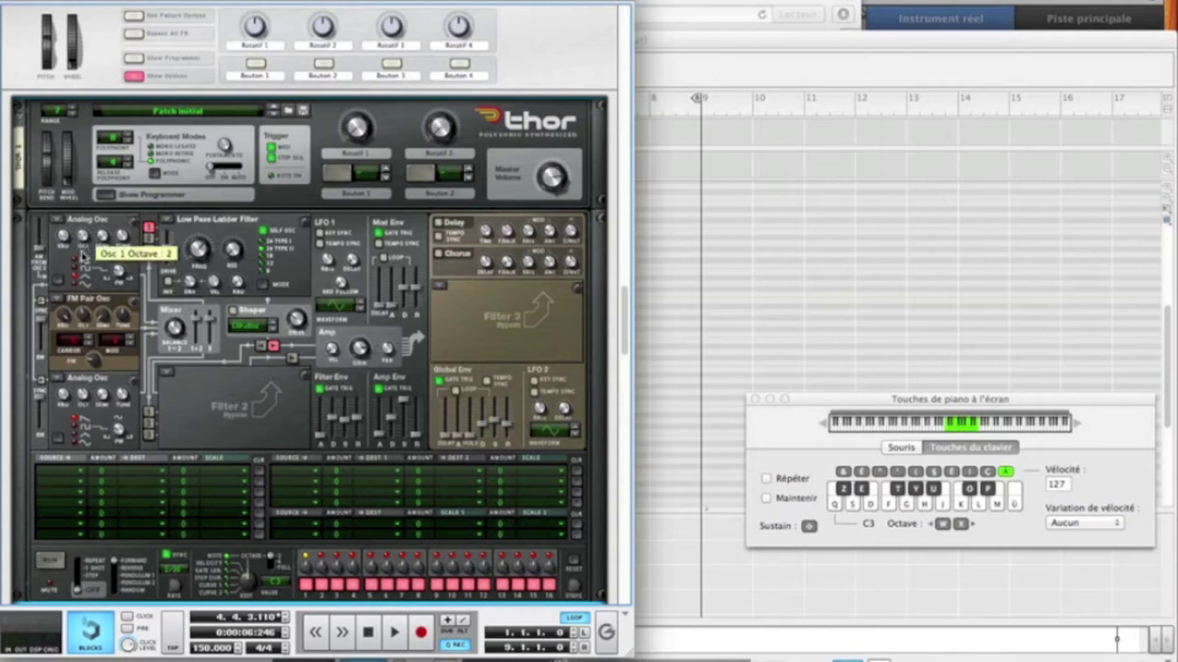
- Play test notes while tuning the Osc 1 and Osc 2 octaves
{"action": "key", "text": "d"}
{"action": "key", "text": "d"}
{"action": "key", "text": "d"}
{"action": "key", "text": "d"}
{"action": "key", "text": "d"}
{"action": "key", "text": "d"}
{"action": "key", "text": "d"}
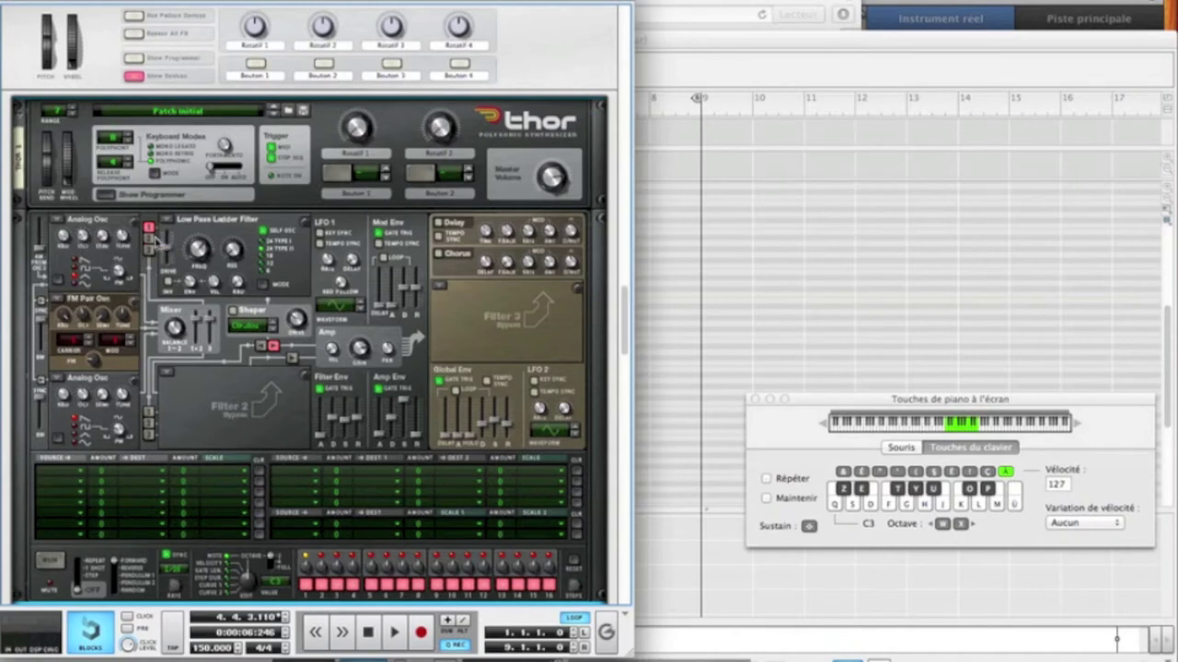
{"action": "key", "text": "d"}
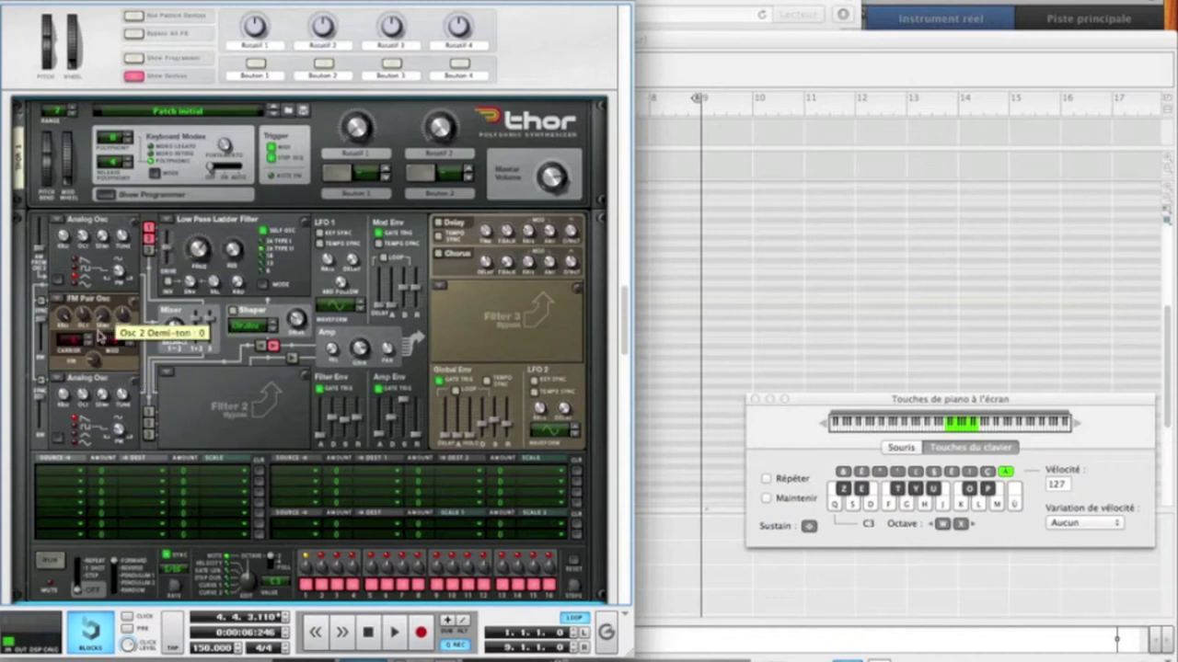
{"action": "key", "text": "d"}
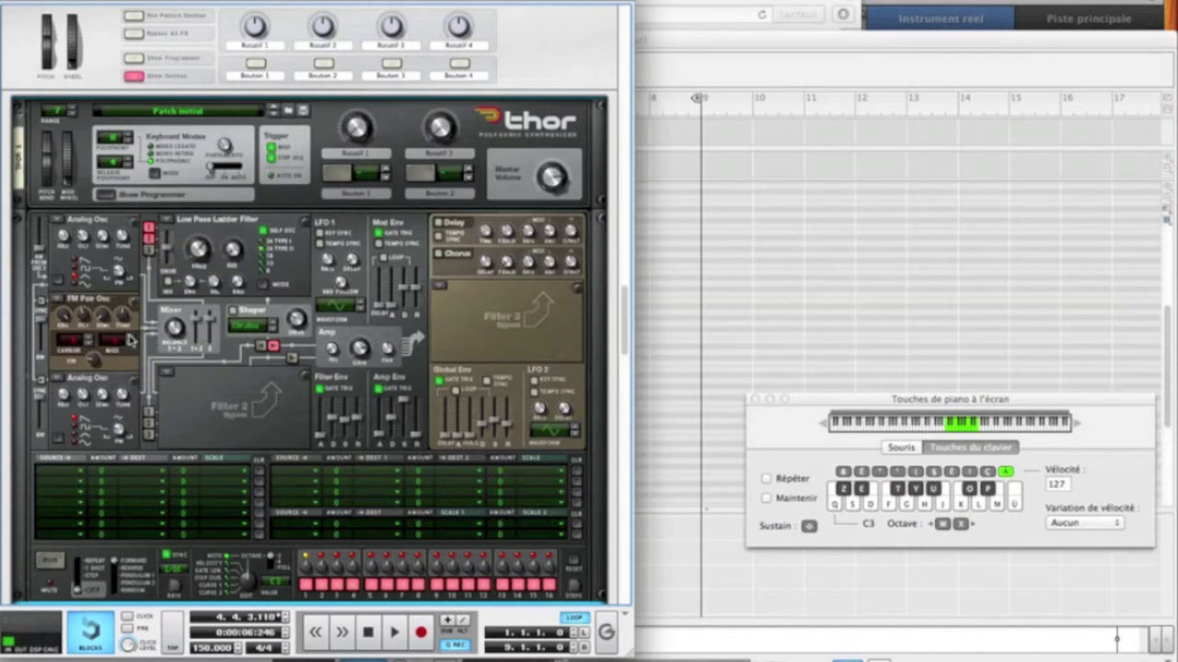
{"action": "key", "text": "s"}
{"action": "mouse_move", "coordinate": [86, 317]}
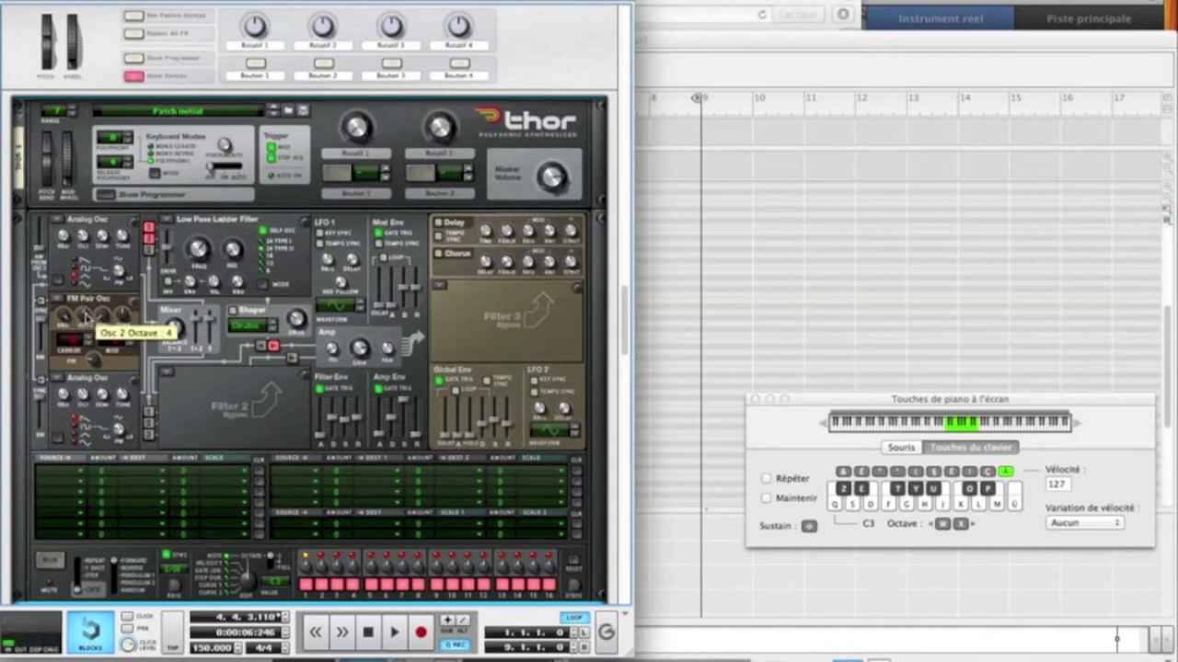
{"action": "key", "text": "s"}
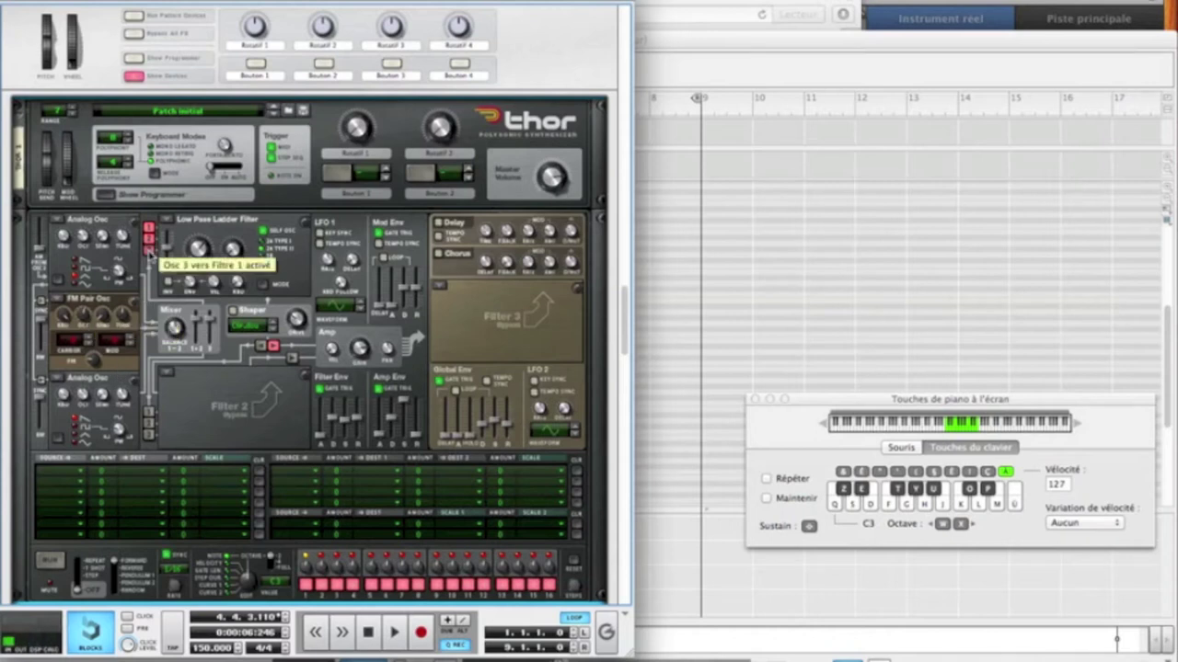
- Route Osc 3 into Filter 1 and set its pulse width to 72
{"action": "left_click", "coordinate": [148, 249]}
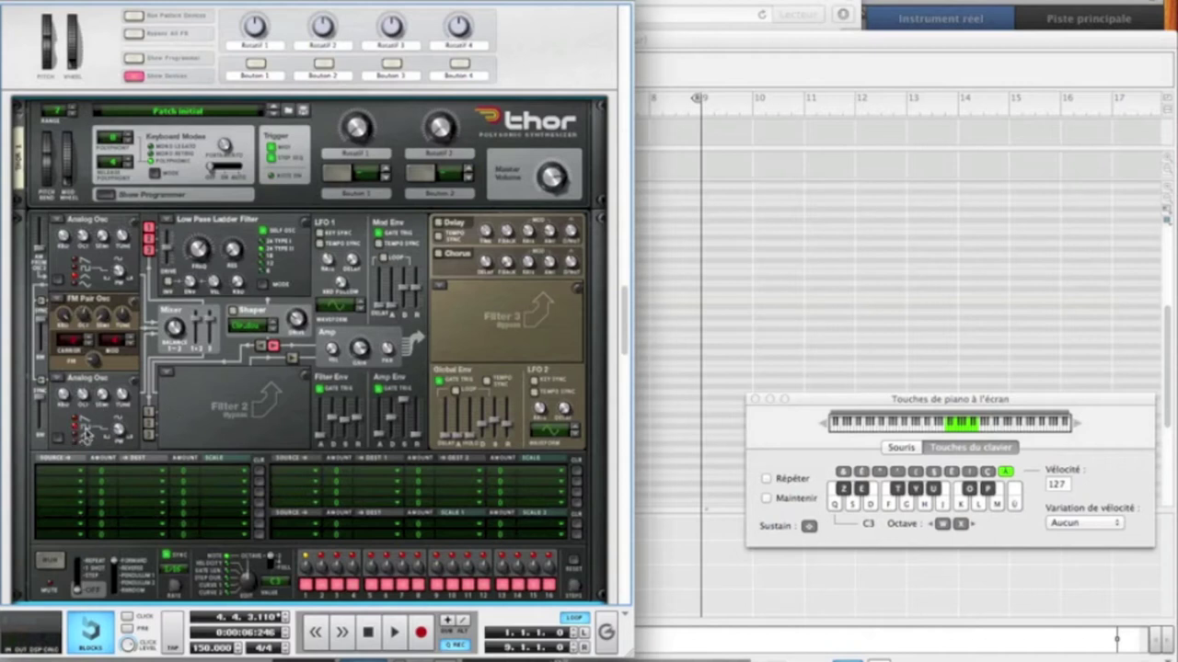
{"action": "mouse_move", "coordinate": [120, 434]}
{"action": "left_click_drag", "start_coordinate": [117, 433], "coordinate": [114, 416]}
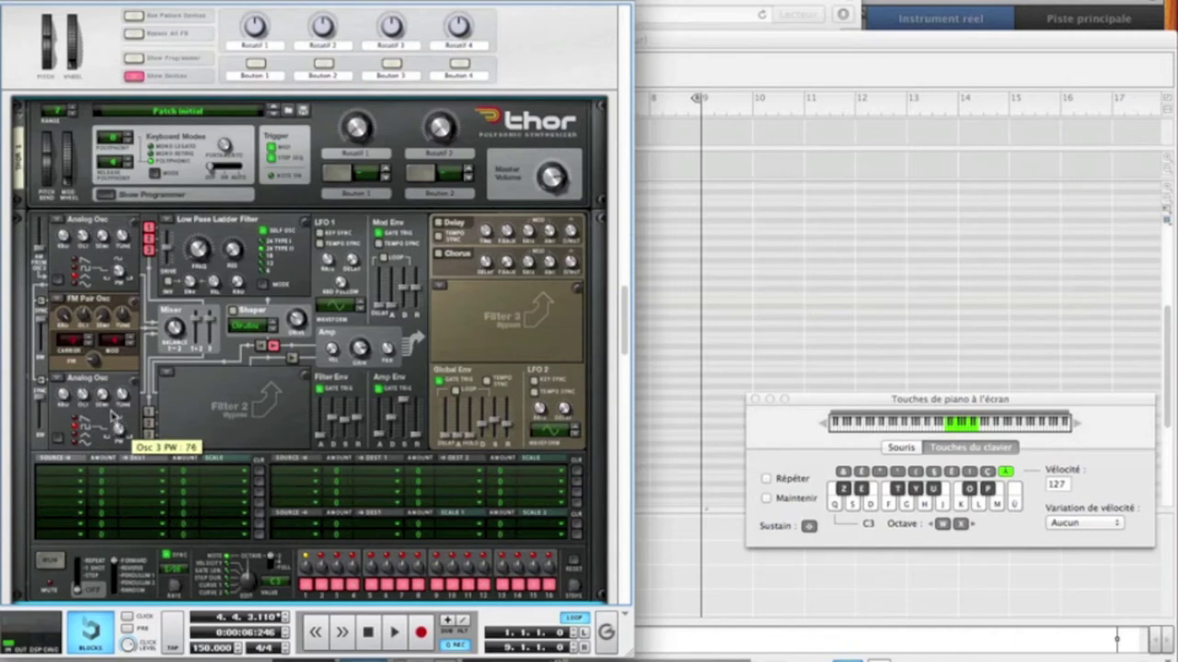
{"action": "left_click_drag", "start_coordinate": [114, 418], "coordinate": [114, 418]}
{"action": "key", "text": "s"}
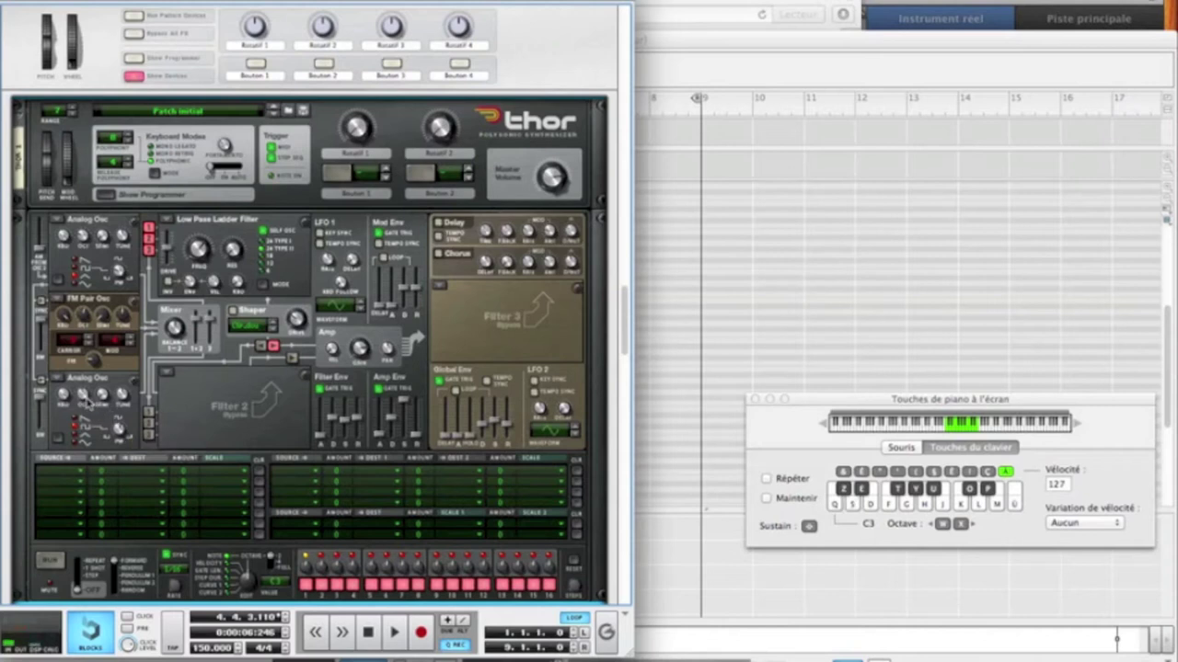
- Raise Osc 3's octave from 4 to 5 and audition the lead
{"action": "mouse_move", "coordinate": [83, 396]}
{"action": "left_click_drag", "start_coordinate": [82, 396], "coordinate": [82, 392]}
{"action": "key", "text": "s"}
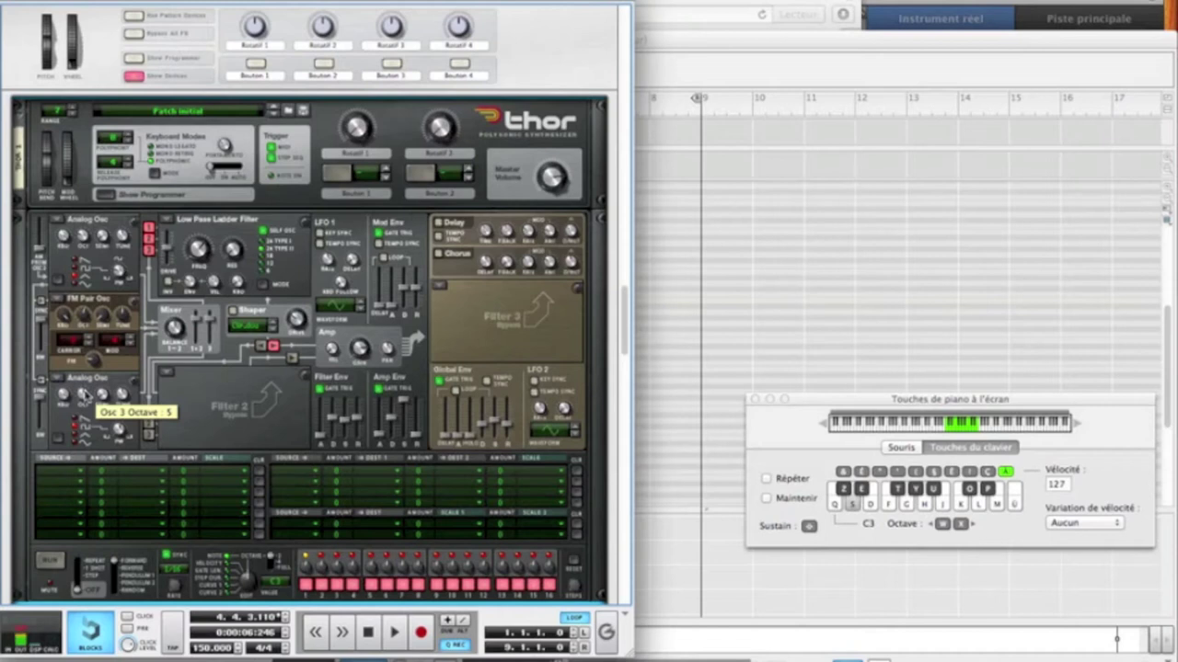
{"action": "key", "text": "s"}
{"action": "key", "text": "d"}
{"action": "key", "text": "f"}
{"action": "key", "text": "s"}
{"action": "key", "text": "d"}
{"action": "key", "text": "s"}
{"action": "key", "text": "d"}
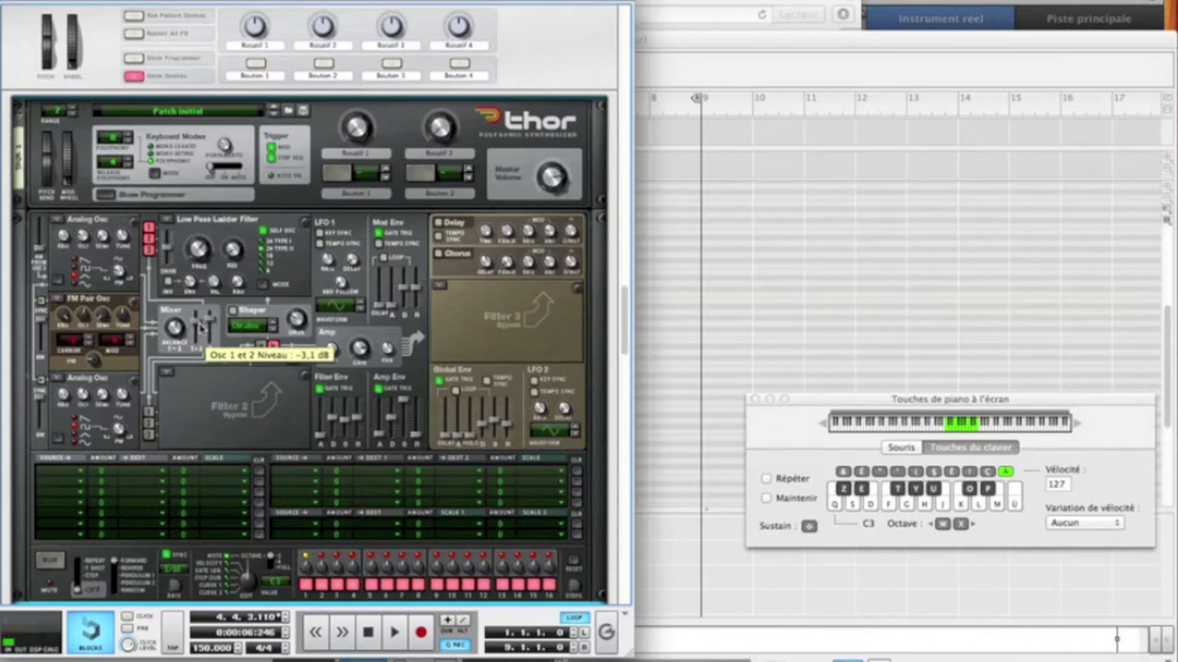
- Audition the lead with test notes at the -3.1 dB Osc 1+2 mix level
{"action": "key", "text": "q"}
{"action": "key", "text": "d"}
{"action": "key", "text": "s"}
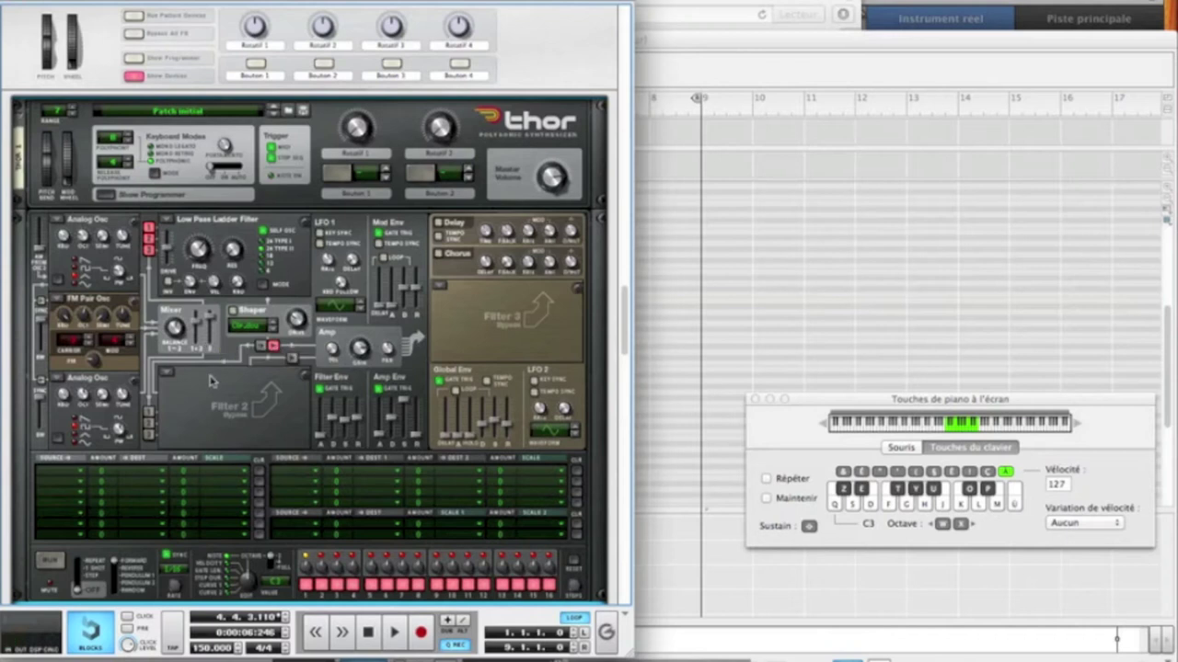
{"action": "key", "text": "s"}
{"action": "key", "text": "d"}
{"action": "key", "text": "g"}
{"action": "key", "text": "d"}
{"action": "key", "text": "s"}
{"action": "key", "text": "d"}
- Lower the mixer's channel 2 fader slightly
{"action": "scroll", "coordinate": [208, 406], "scroll_direction": "up", "scroll_amount": 6}
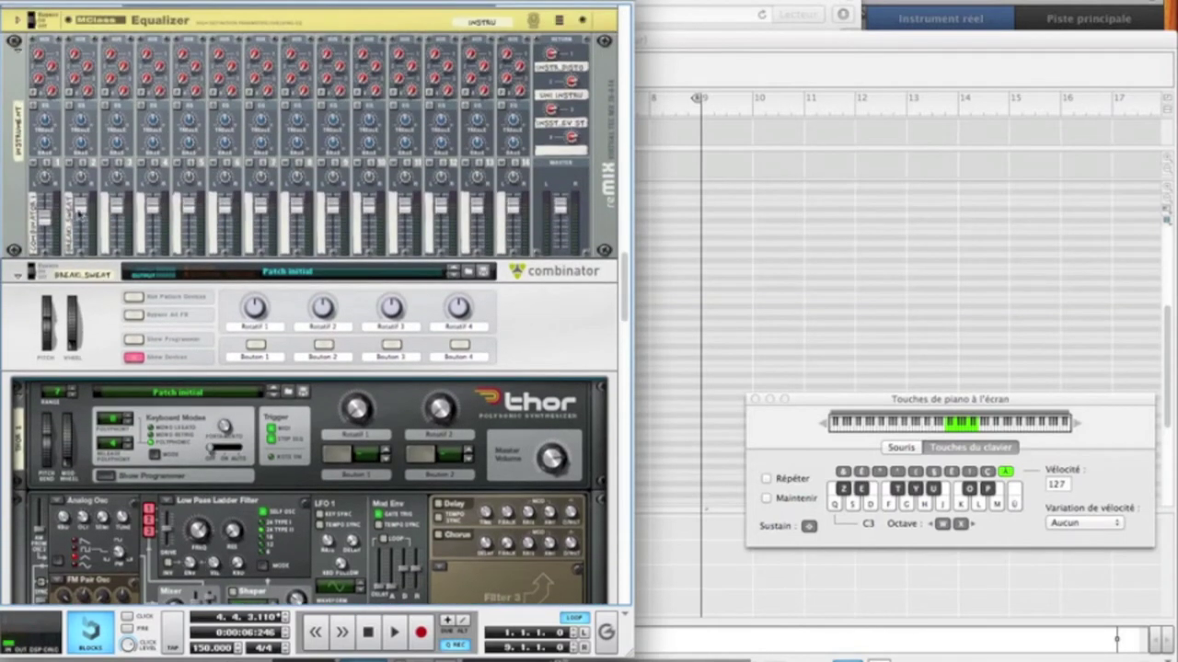
{"action": "left_click_drag", "start_coordinate": [79, 211], "coordinate": [81, 223]}
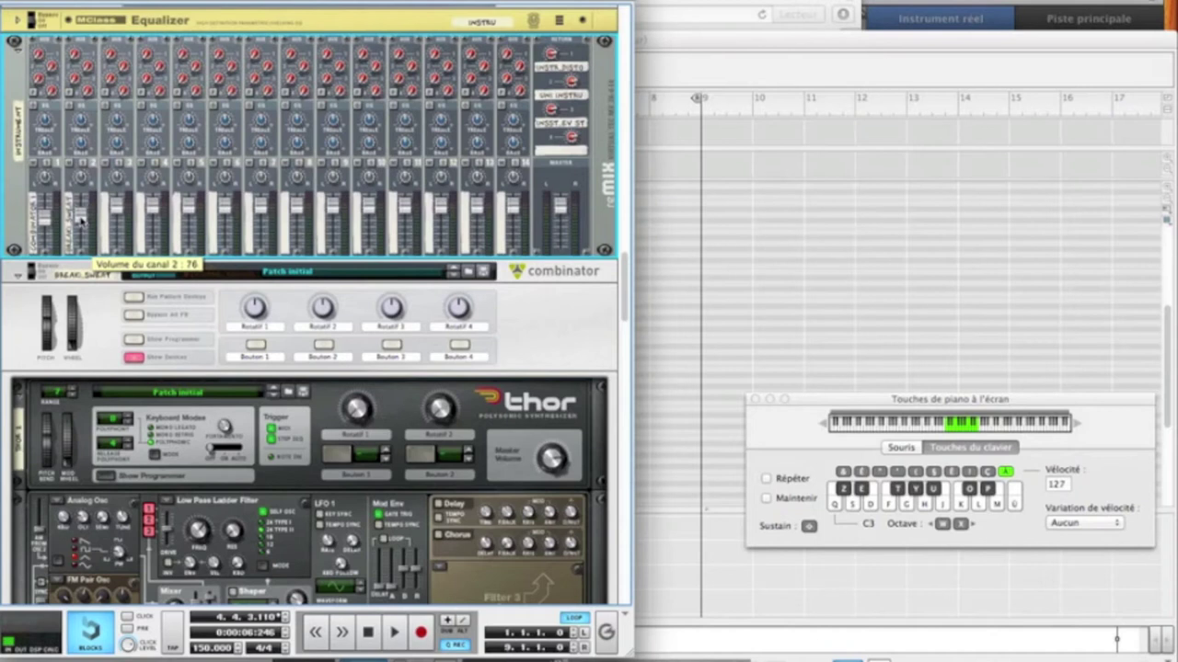
{"action": "scroll", "coordinate": [113, 334], "scroll_direction": "down", "scroll_amount": 15}
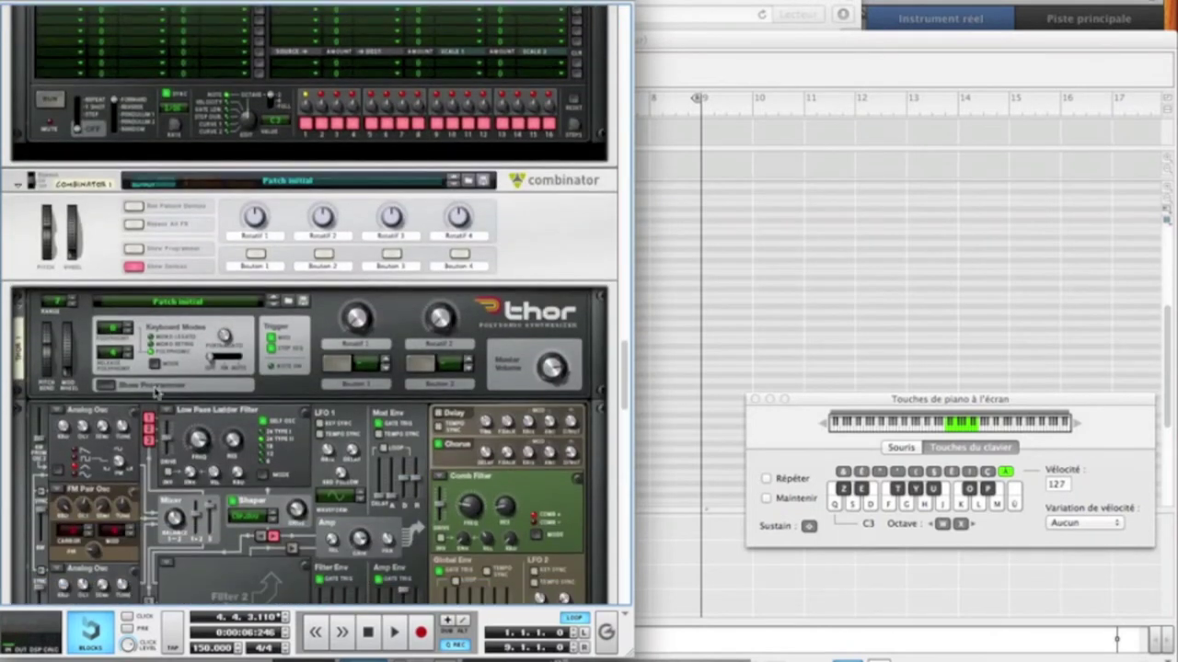
{"action": "scroll", "coordinate": [248, 271], "scroll_direction": "down", "scroll_amount": 6}
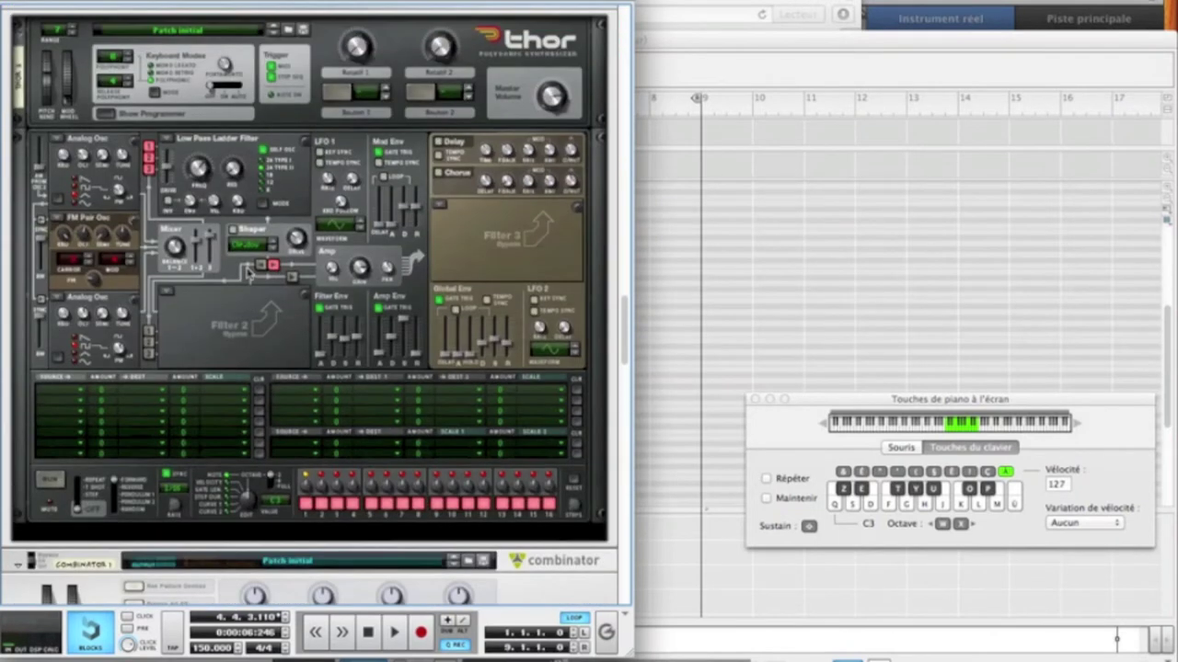
{"action": "scroll", "coordinate": [248, 269], "scroll_direction": "up", "scroll_amount": 1}
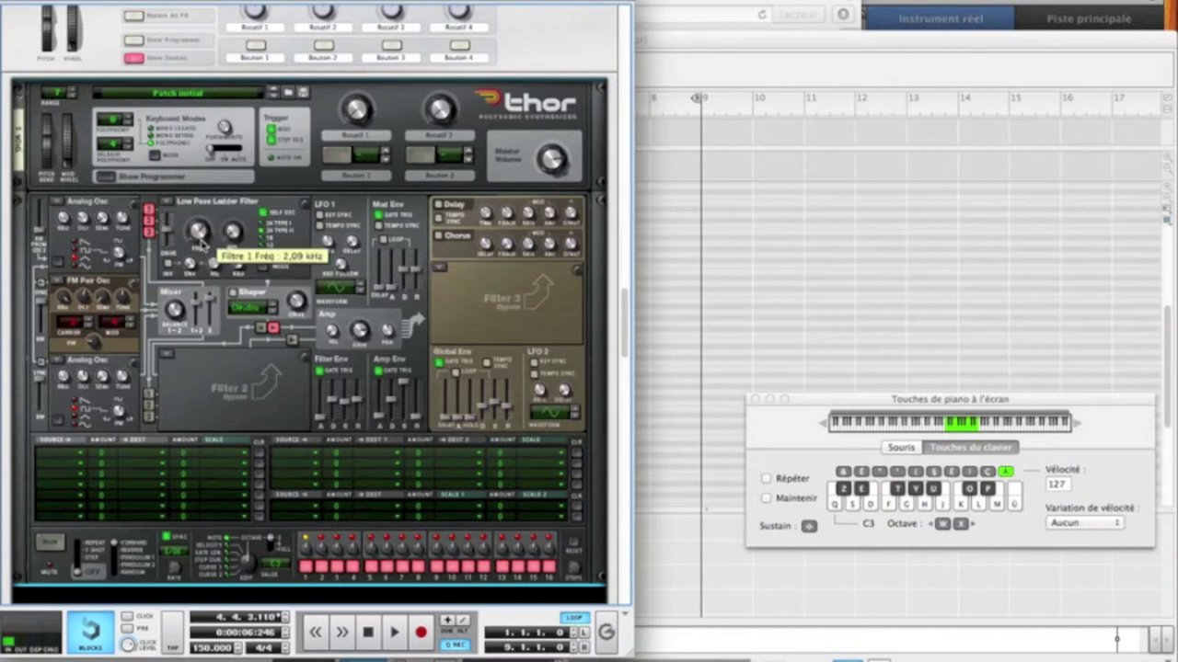
- Raise Thor's Filter 1 frequency to 7.62 kHz and audition the brighter lead
{"action": "left_click_drag", "start_coordinate": [199, 245], "coordinate": [198, 231]}
{"action": "key", "text": "s"}
{"action": "key", "text": "d"}
{"action": "key", "text": "g"}
{"action": "key", "text": "d"}
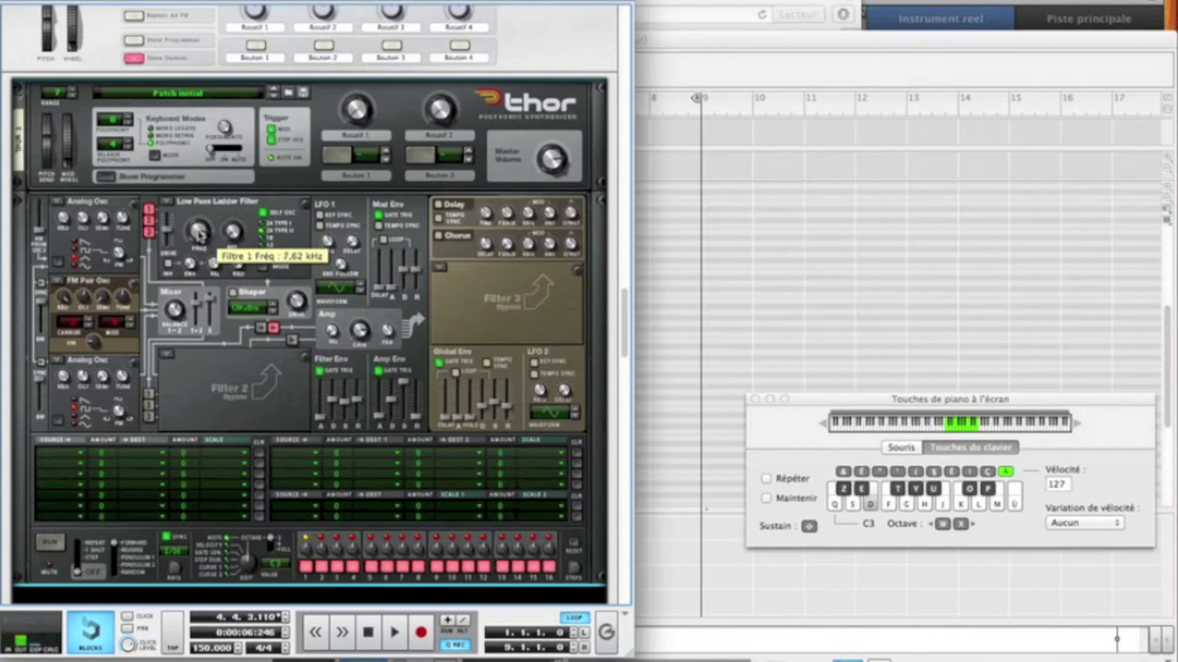
{"action": "key", "text": "s"}
{"action": "key", "text": "d"}
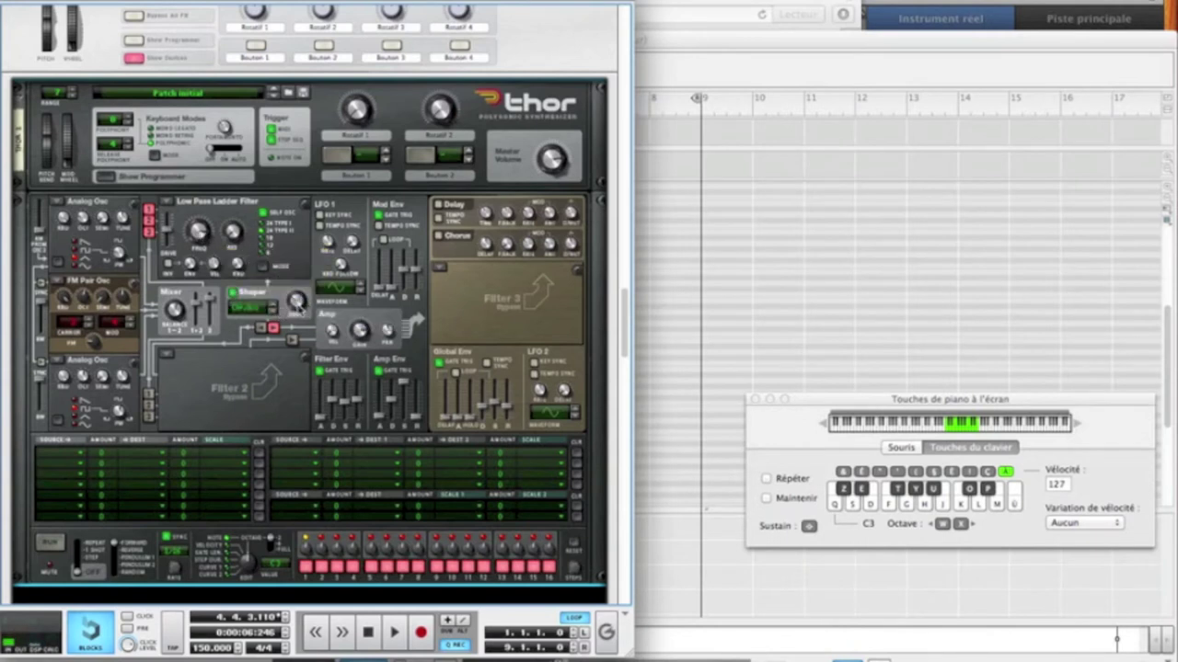
- Play the lead with Musical Typing to hear the current sound
{"action": "key", "text": "s"}
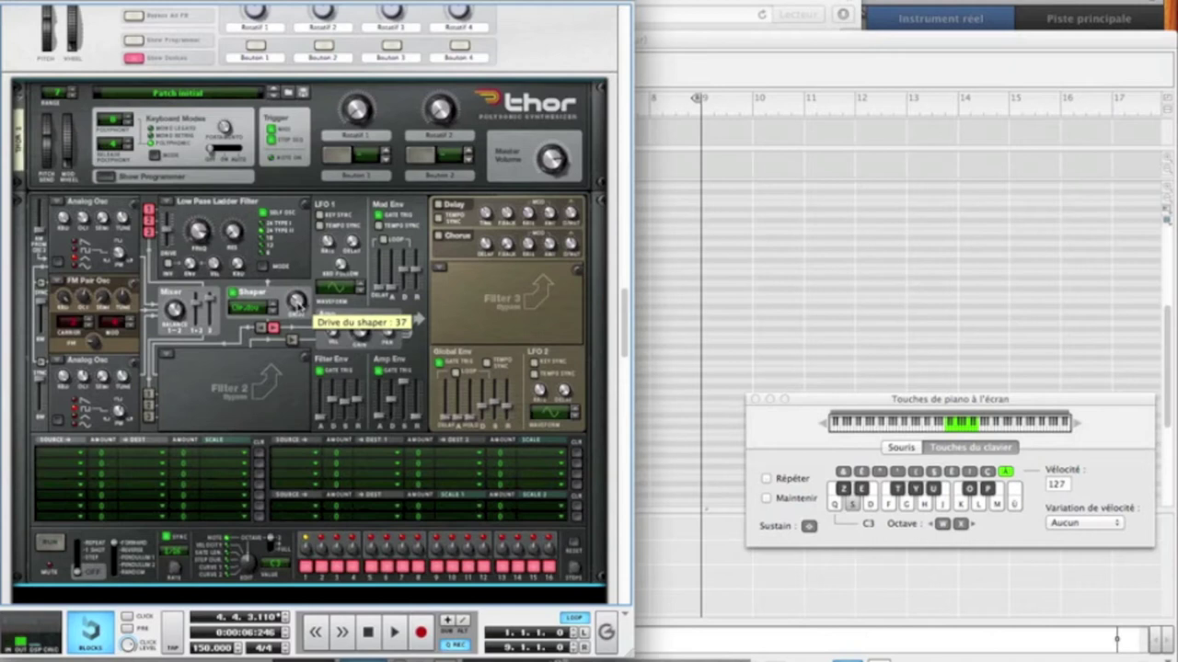
{"action": "key", "text": "s"}
{"action": "key", "text": "d"}
{"action": "key", "text": "g"}
{"action": "key", "text": "s"}
{"action": "key", "text": "d"}
{"action": "key", "text": "g"}
{"action": "key", "text": "d"}
{"action": "key", "text": "s"}
{"action": "key", "text": "d"}
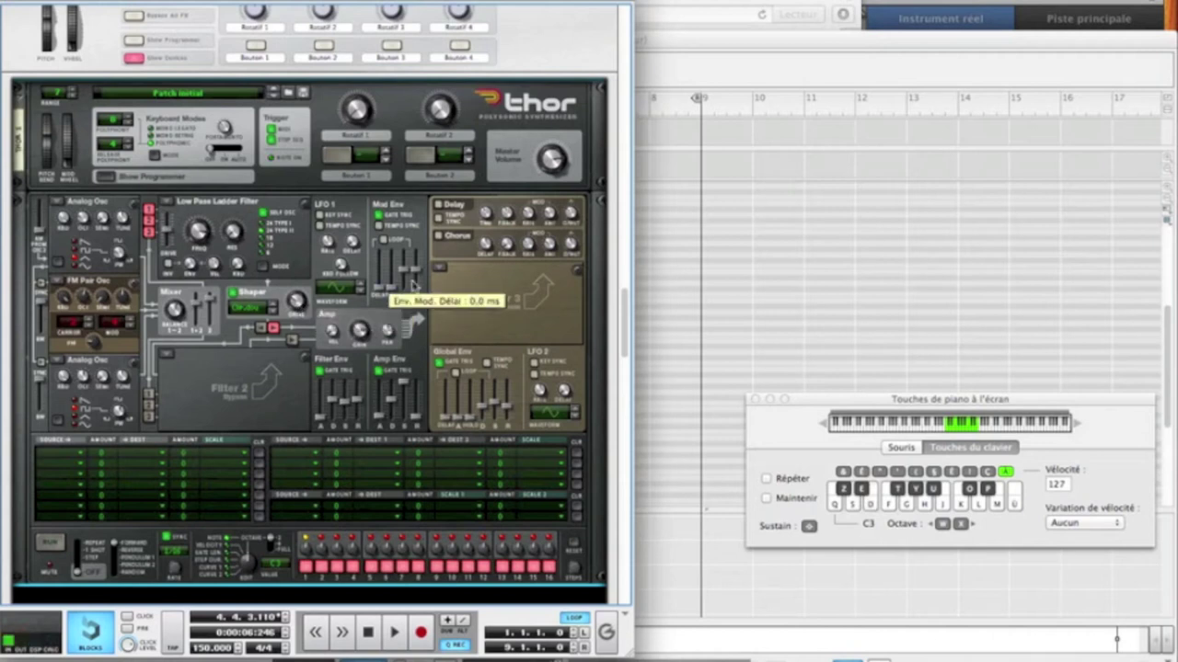
- Browse Filter 3's type menu, leave it bypassed, and audition the lead again
{"action": "left_click", "coordinate": [443, 283]}
{"action": "left_click", "coordinate": [449, 299]}
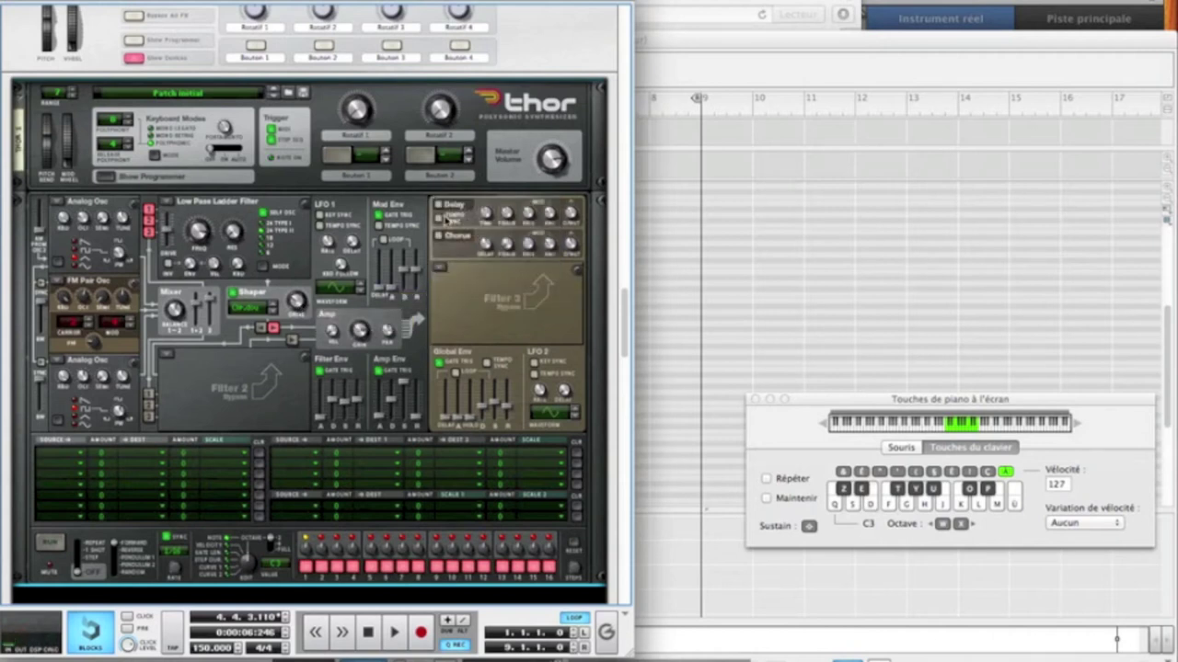
{"action": "mouse_move", "coordinate": [571, 243]}
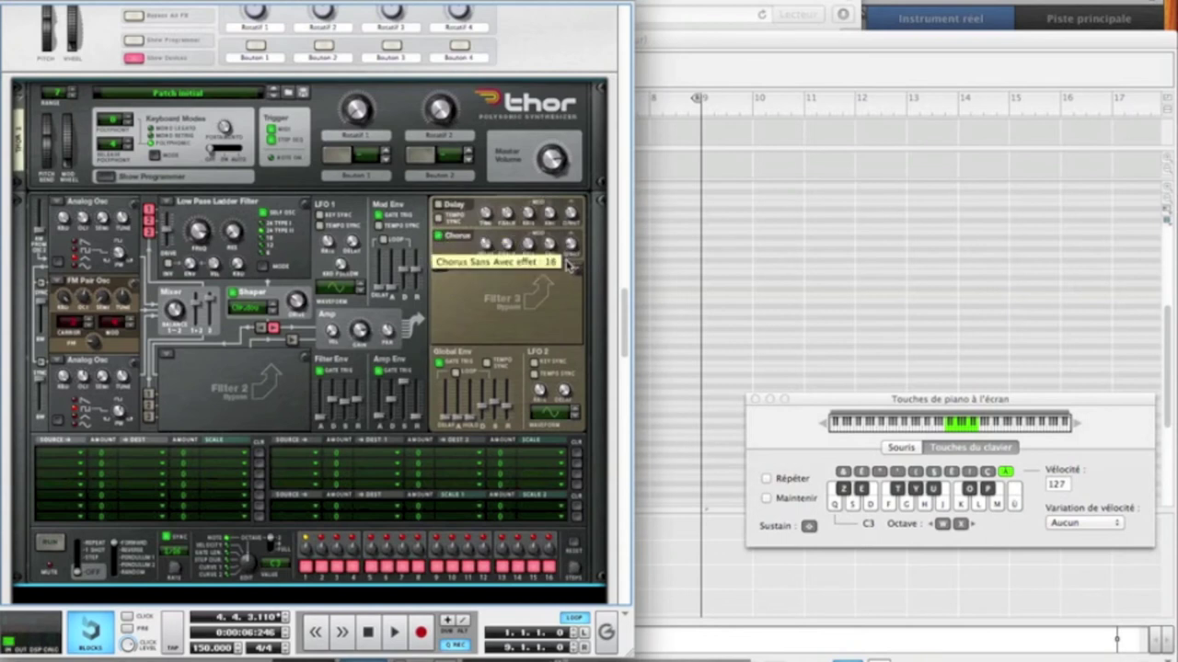
{"action": "key", "text": "d"}
{"action": "key", "text": "s"}
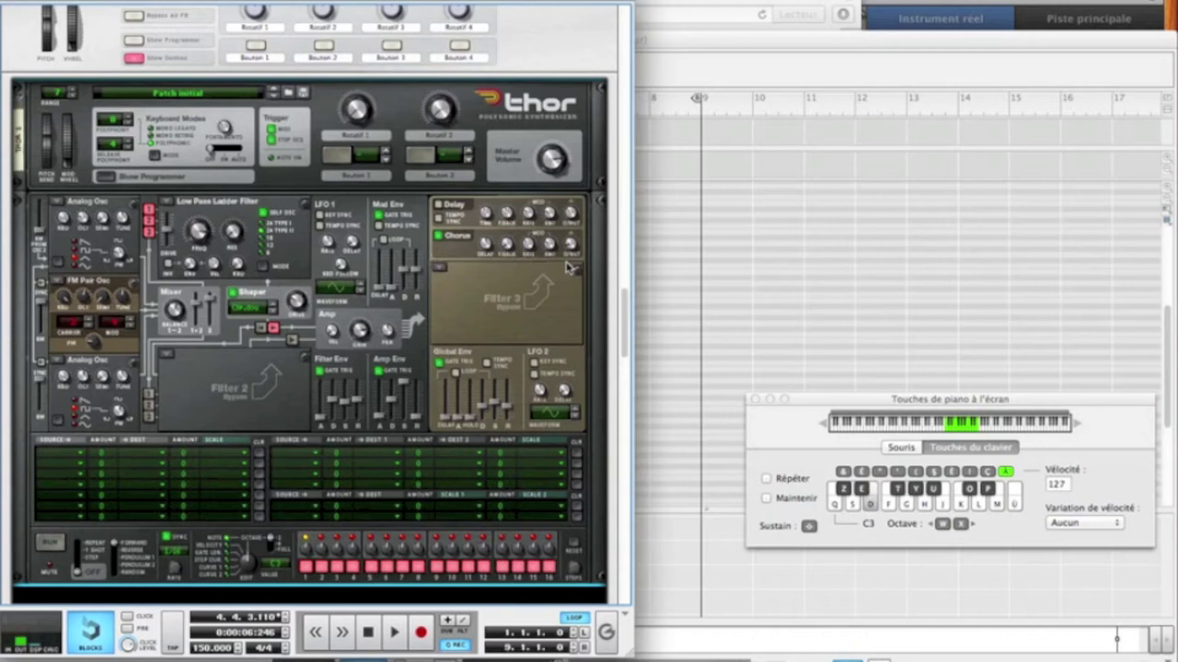
{"action": "key", "text": "g"}
{"action": "key", "text": "d"}
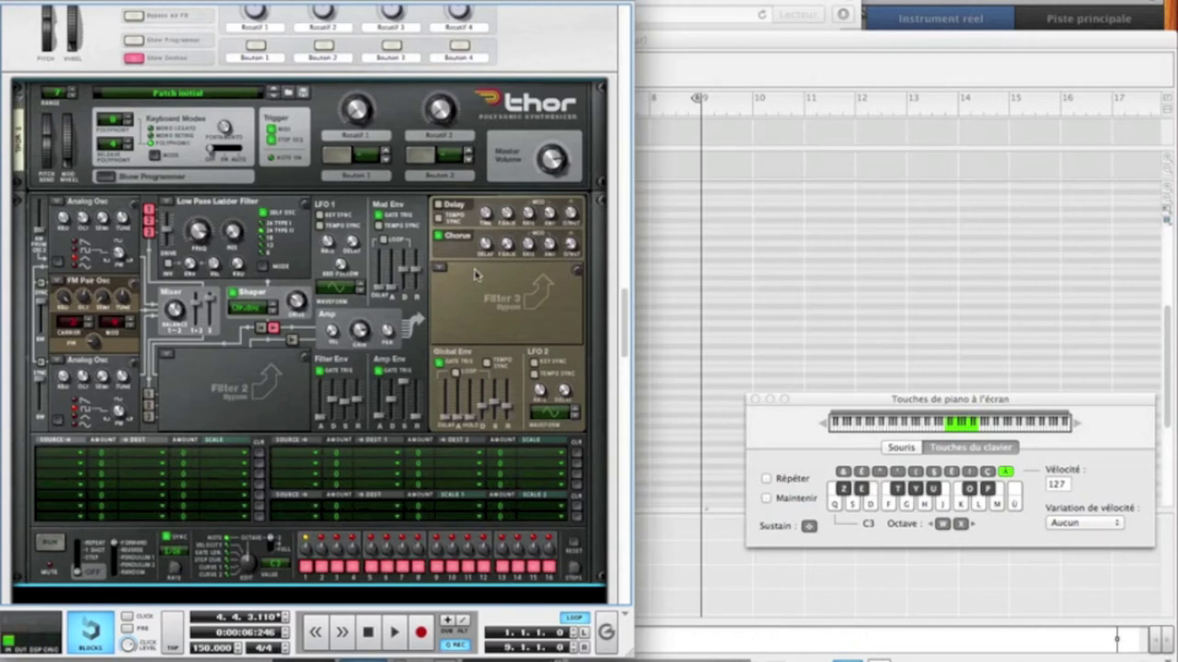
- Load a Peigne (comb) filter into Filter 3 with resonance 12
{"action": "left_click", "coordinate": [442, 269]}
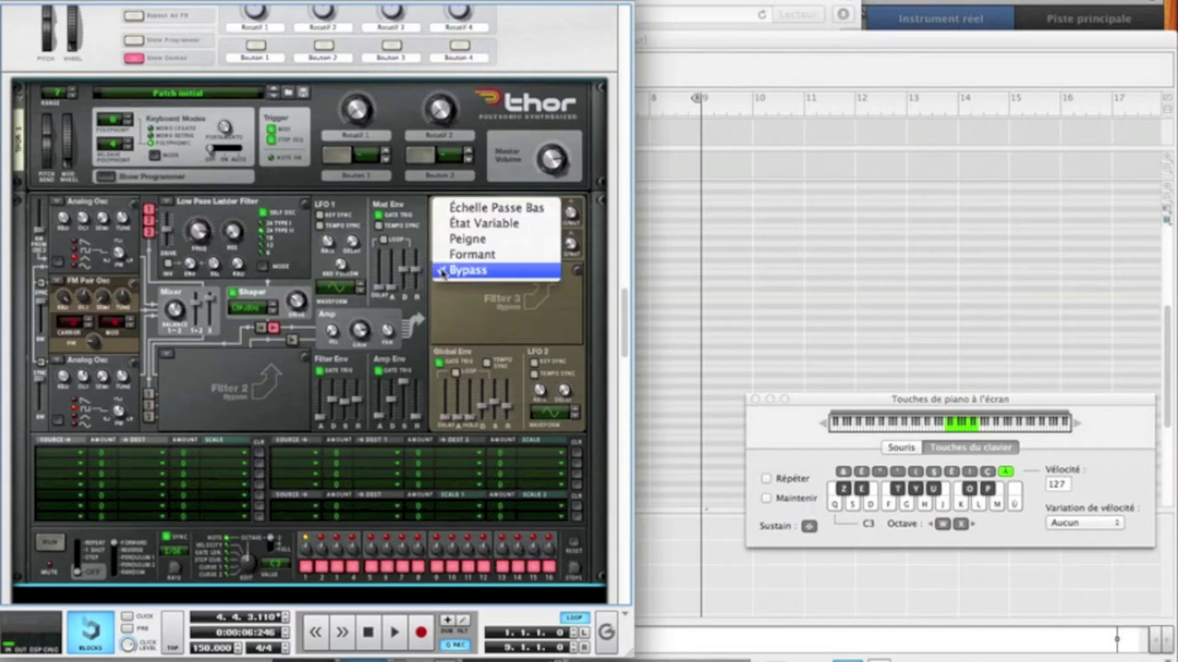
{"action": "left_click", "coordinate": [464, 247]}
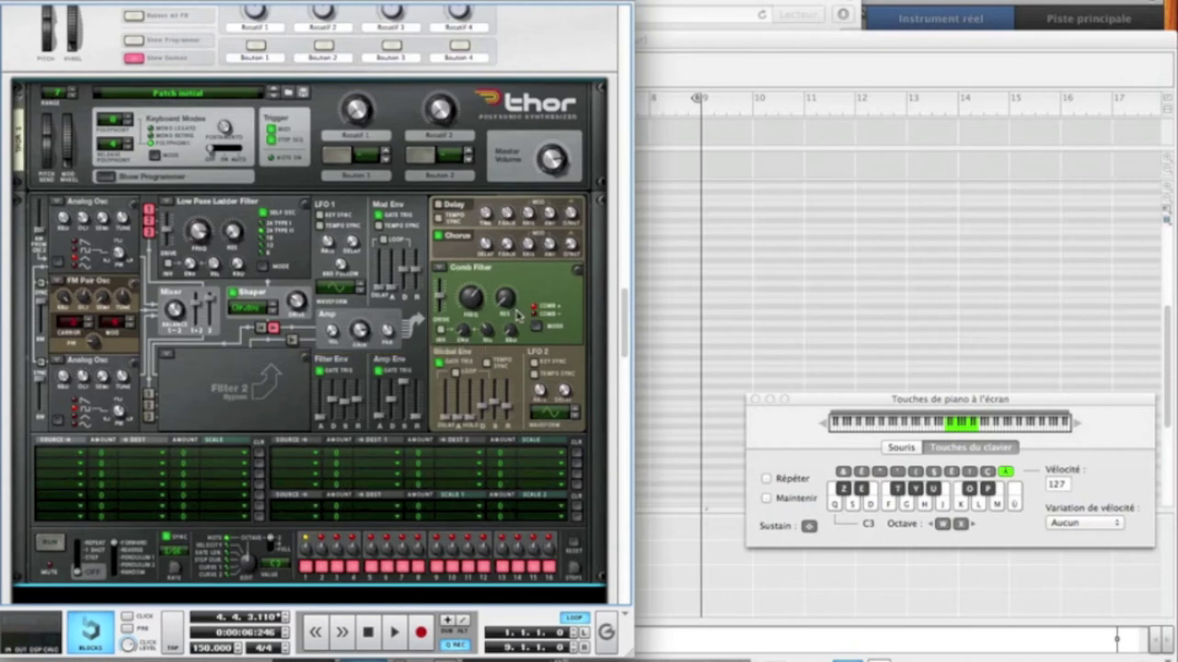
{"action": "mouse_move", "coordinate": [506, 311]}
{"action": "left_click_drag", "start_coordinate": [506, 311], "coordinate": [505, 304]}
- Lower the comb filter frequency to 158 Hz and audition the result
{"action": "mouse_move", "coordinate": [471, 306]}
{"action": "left_click_drag", "start_coordinate": [470, 307], "coordinate": [471, 325]}
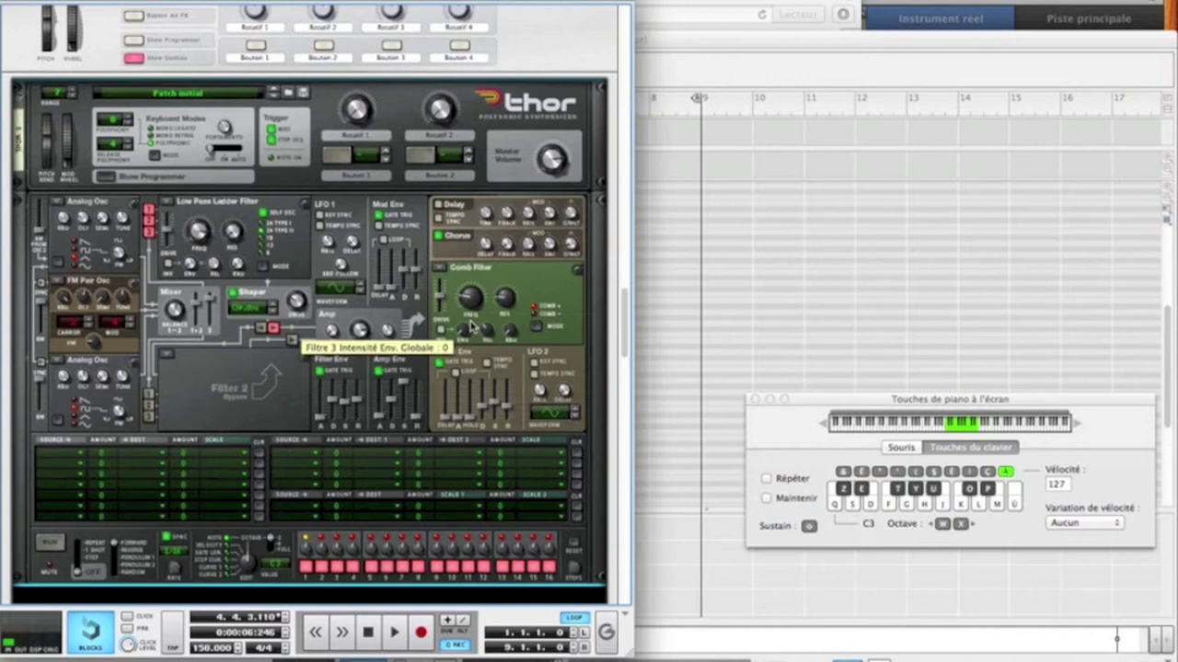
{"action": "key", "text": "s"}
{"action": "key", "text": "d"}
{"action": "key", "text": "g"}
{"action": "key", "text": "d"}
{"action": "key", "text": "s"}
{"action": "key", "text": "d"}
- Audition the lead, then raise Thor's Amp Env release slider to about 3.03 s
{"action": "scroll", "coordinate": [223, 372], "scroll_direction": "down", "scroll_amount": 5}
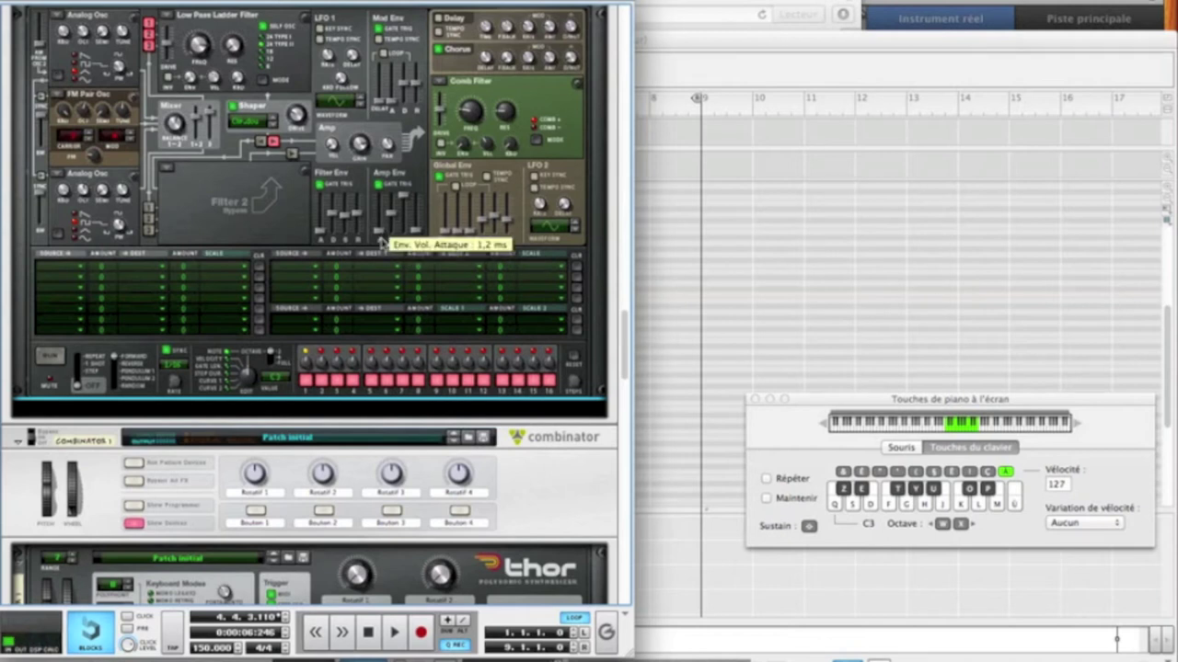
{"action": "key", "text": "s"}
{"action": "key", "text": "d"}
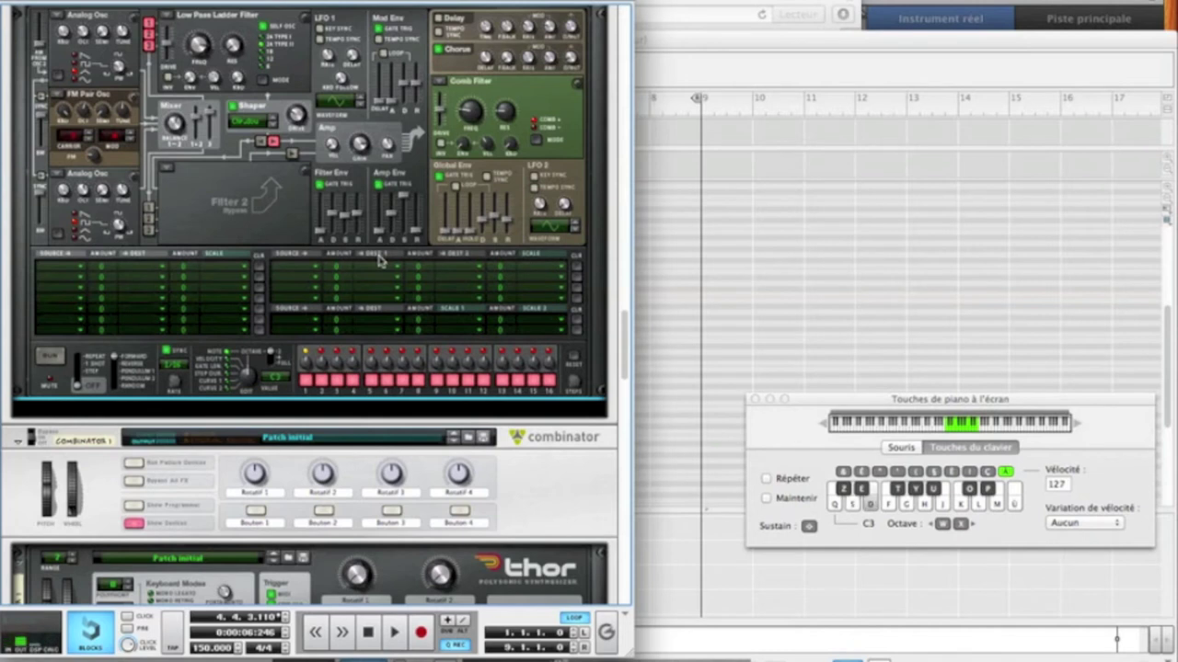
{"action": "key", "text": "g"}
{"action": "key", "text": "d"}
{"action": "left_click_drag", "start_coordinate": [414, 245], "coordinate": [416, 219]}
{"action": "scroll", "coordinate": [409, 348], "scroll_direction": "down", "scroll_amount": 3}
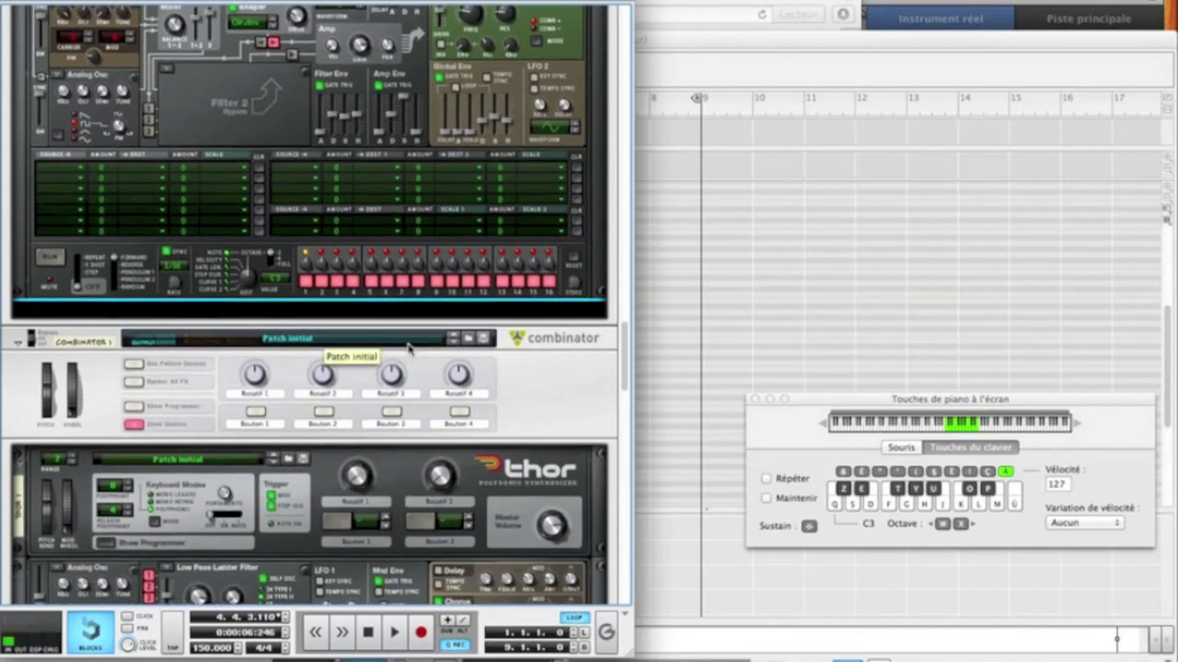
- Insert a Scream 4 distortion after the Thor and adjust its Damage Control
{"action": "right_click", "coordinate": [405, 317]}
{"action": "mouse_move", "coordinate": [425, 402]}
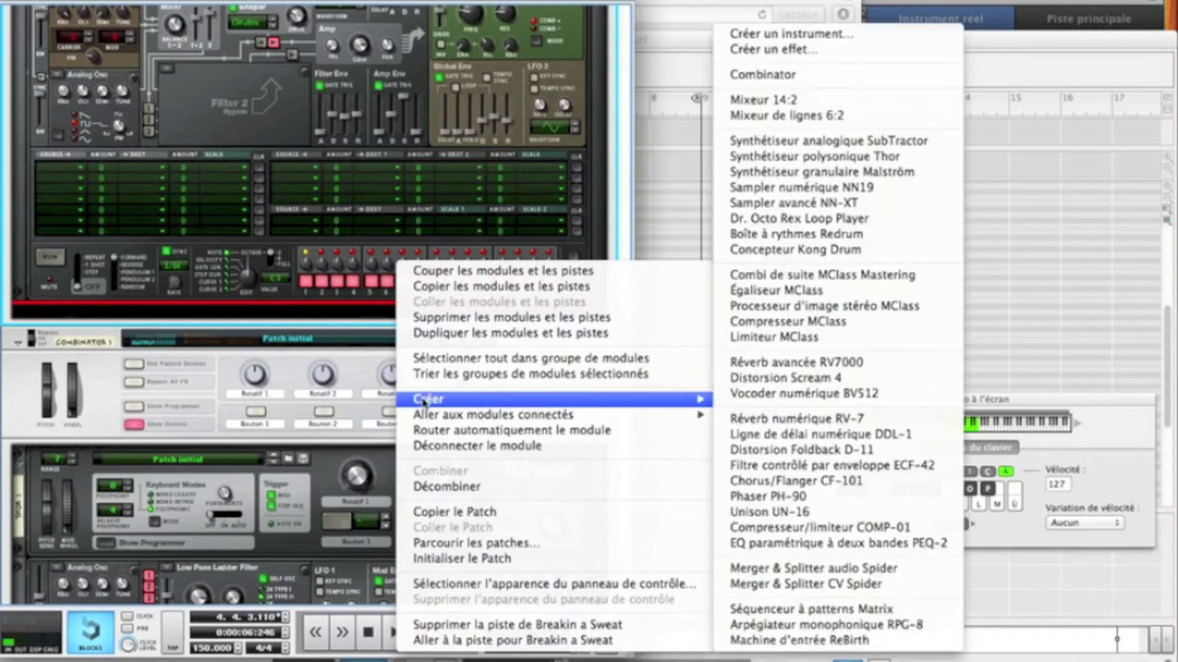
{"action": "left_click", "coordinate": [796, 378]}
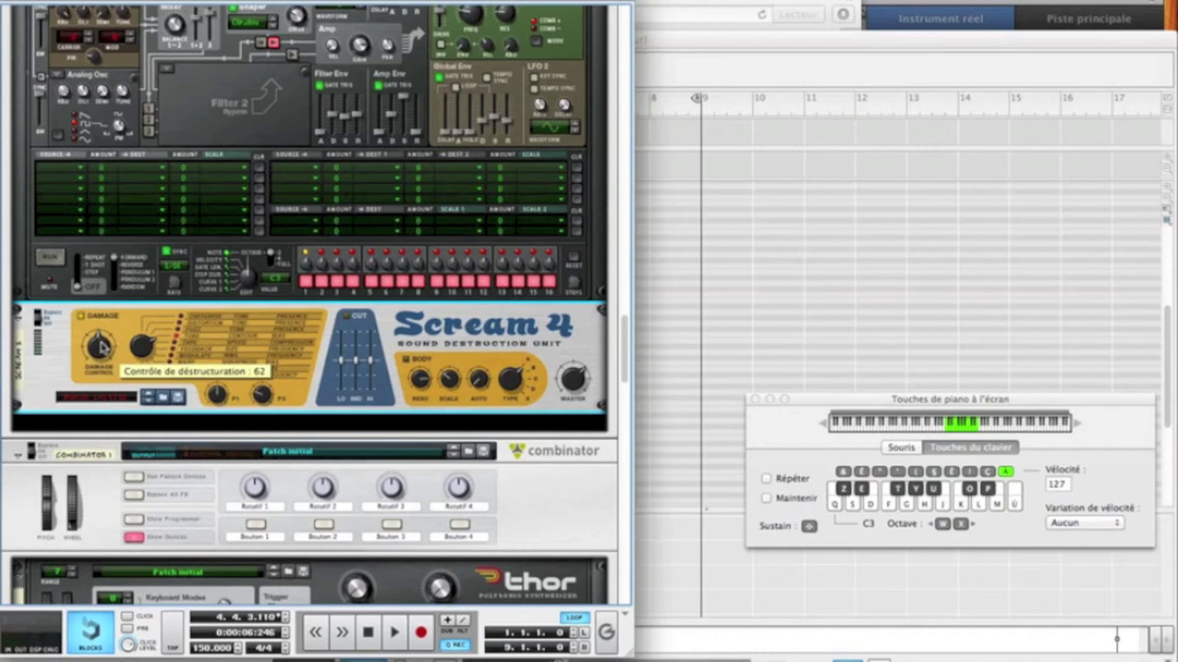
{"action": "left_click_drag", "start_coordinate": [103, 342], "coordinate": [103, 348]}
- Set Scream 4 parameter 1 to 92 and parameter 2 to 127, then audition the distortion
{"action": "left_click_drag", "start_coordinate": [214, 396], "coordinate": [205, 372]}
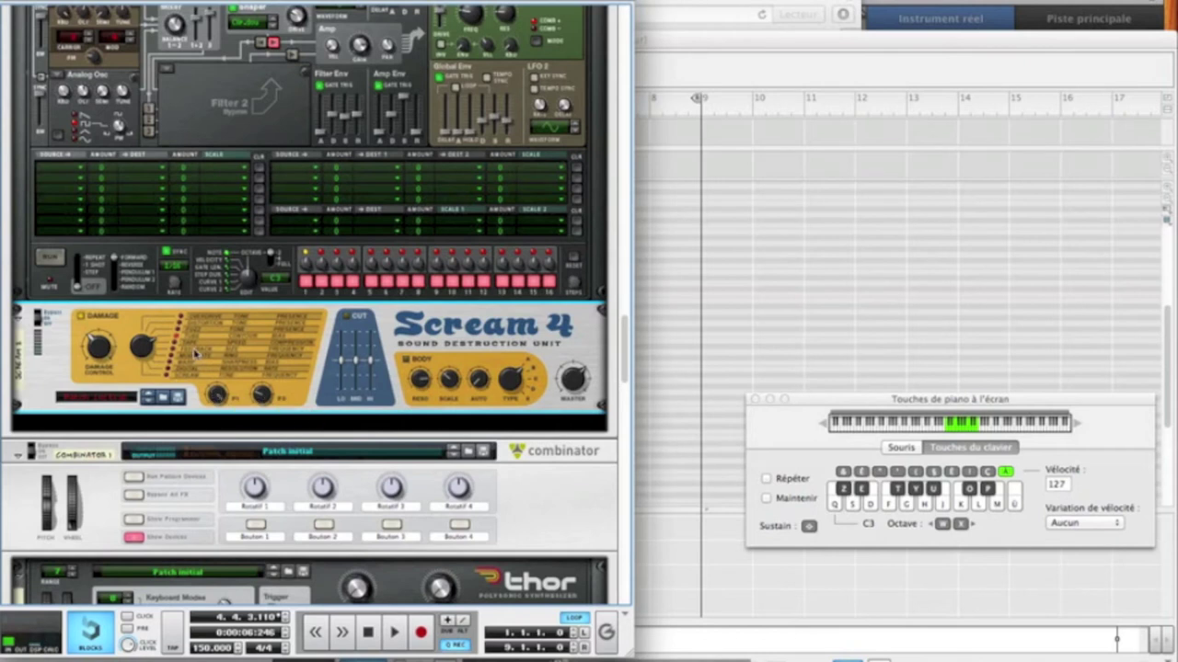
{"action": "left_click_drag", "start_coordinate": [266, 399], "coordinate": [233, 321]}
{"action": "key", "text": "s"}
{"action": "key", "text": "d"}
{"action": "key", "text": "g"}
{"action": "key", "text": "d"}
{"action": "key", "text": "s"}
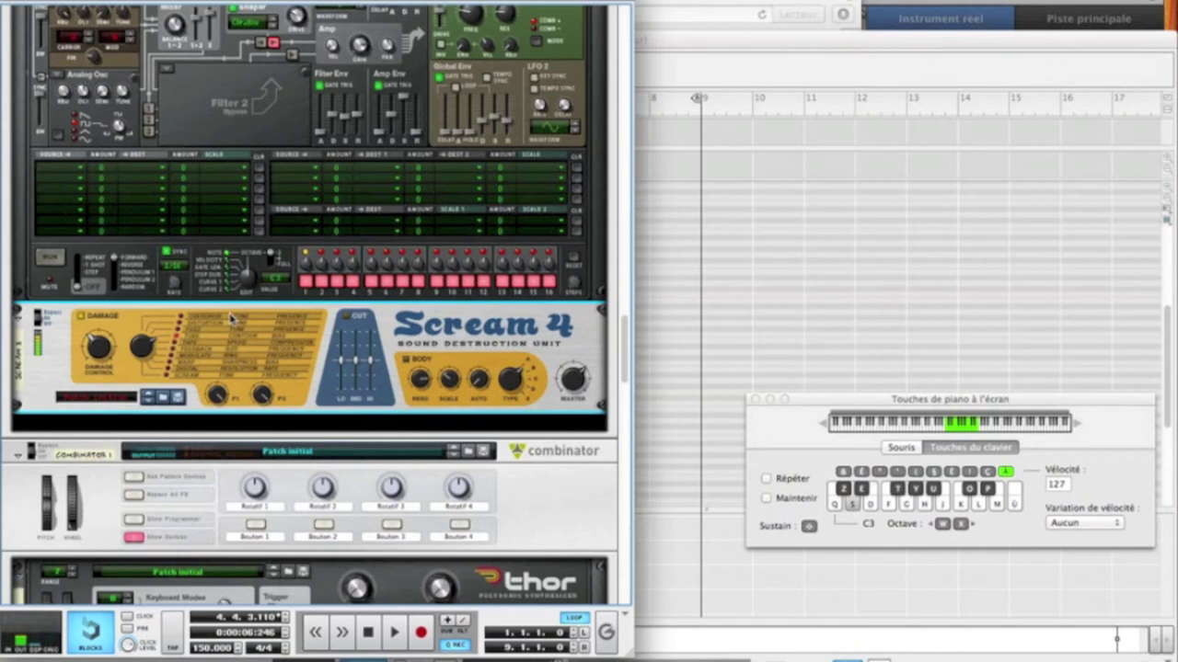
{"action": "key", "text": "d"}
{"action": "scroll", "coordinate": [413, 338], "scroll_direction": "down", "scroll_amount": 2}
{"action": "scroll", "coordinate": [414, 338], "scroll_direction": "down", "scroll_amount": 4}
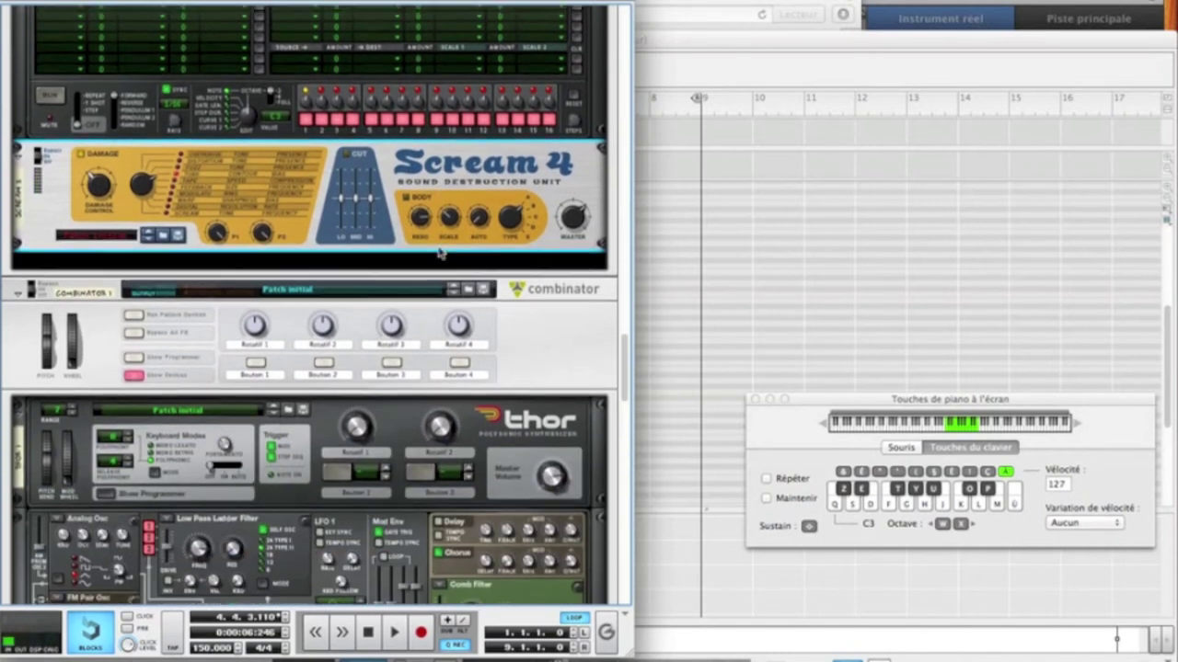
- Insert an MClass Equalizer after Scream 4 and enable its low shelf, cutting it to -8.6 dB
{"action": "right_click", "coordinate": [440, 255]}
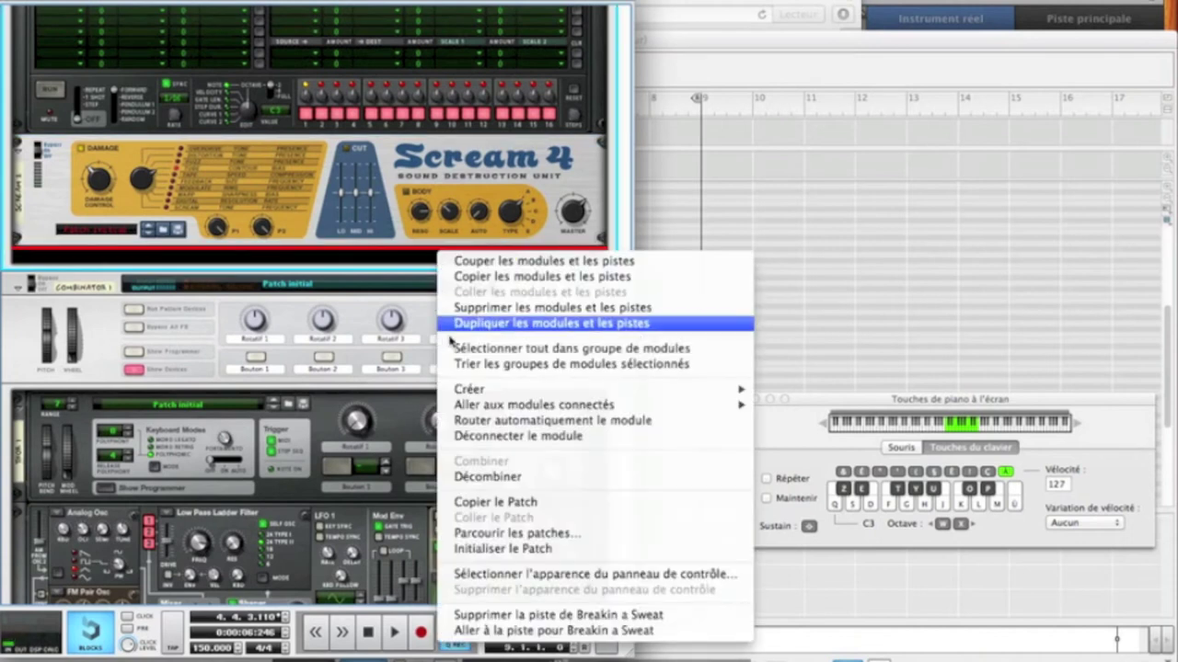
{"action": "mouse_move", "coordinate": [465, 390]}
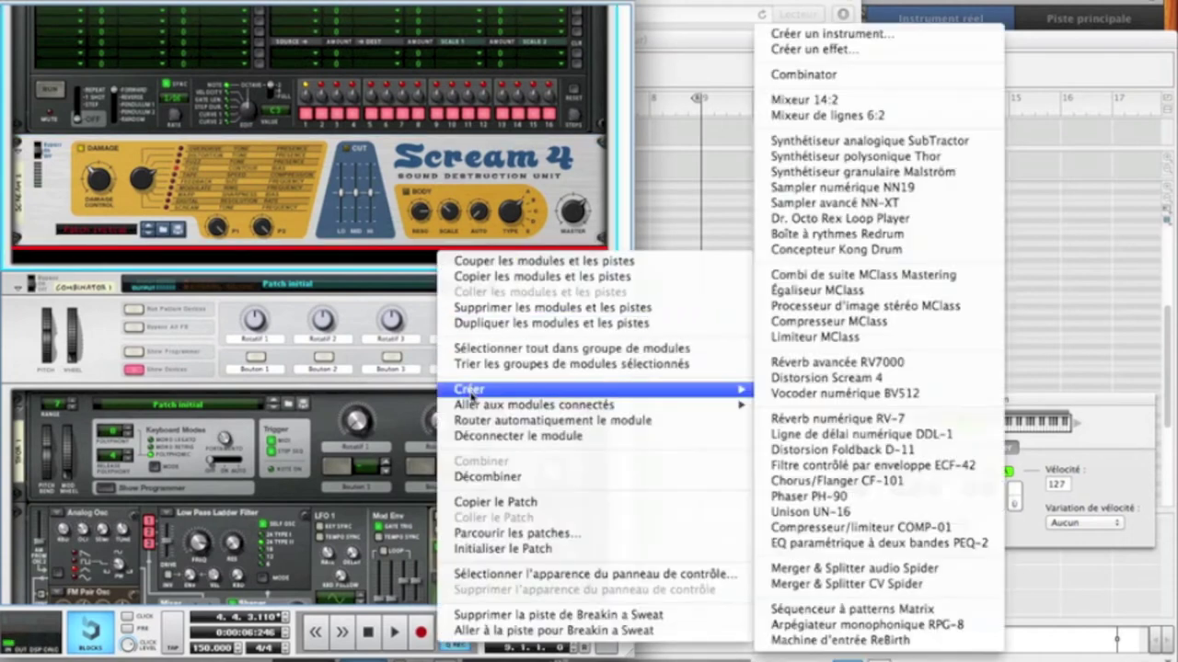
{"action": "left_click", "coordinate": [821, 291]}
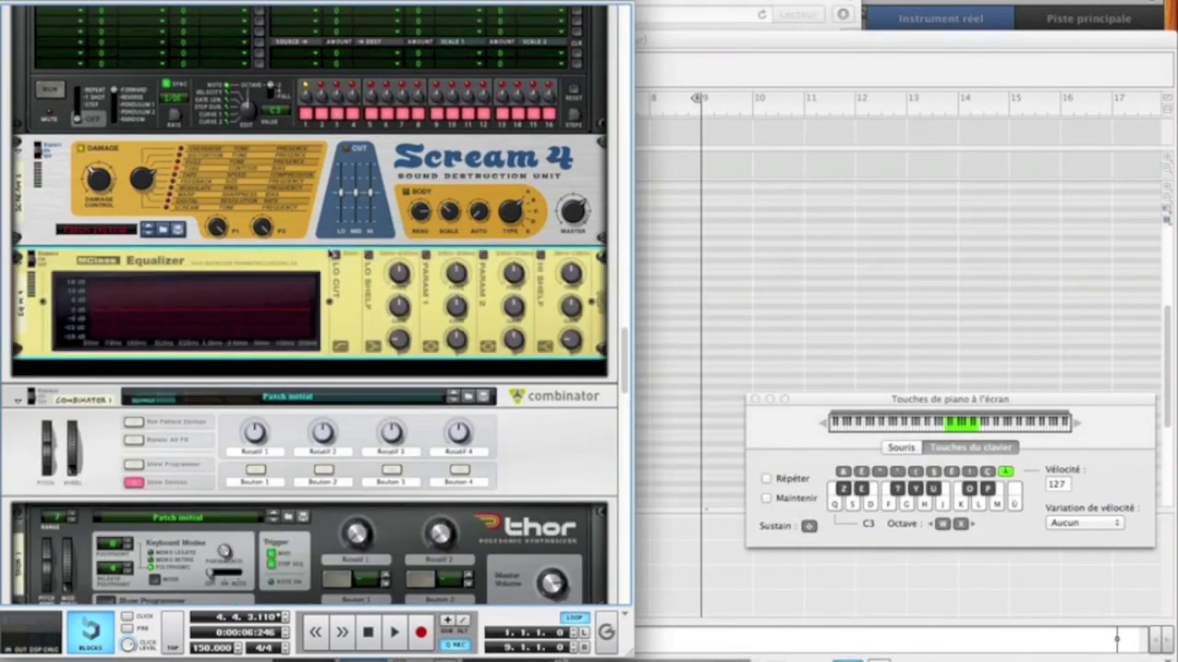
{"action": "left_click", "coordinate": [368, 257]}
{"action": "left_click_drag", "start_coordinate": [397, 306], "coordinate": [398, 313]}
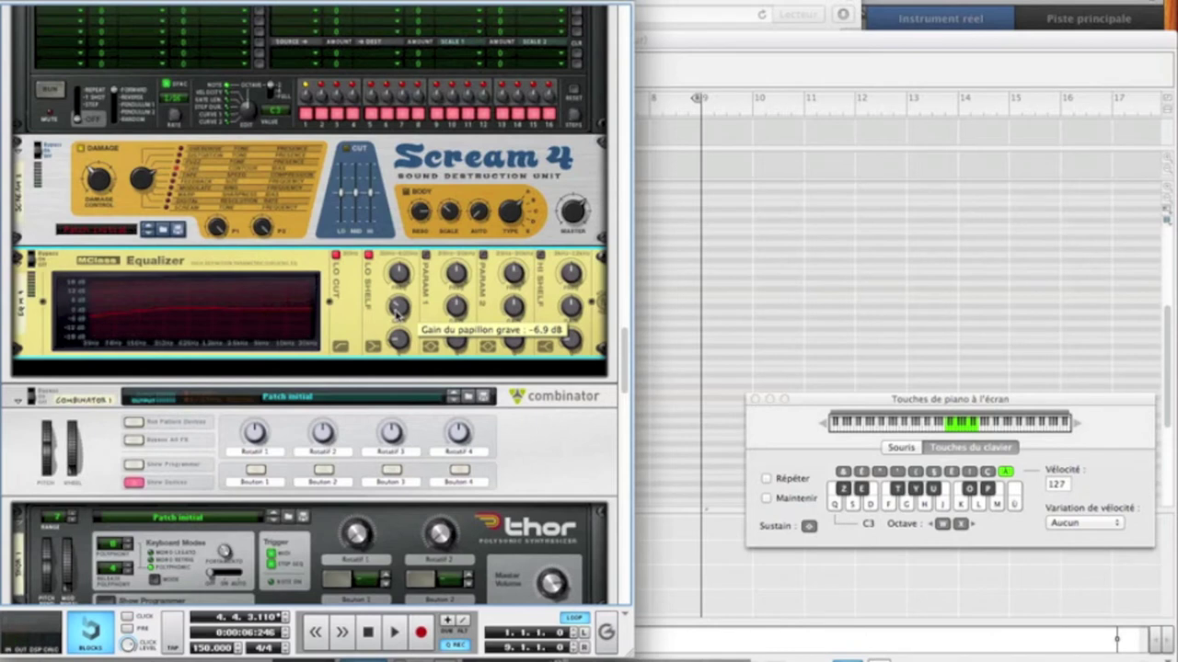
{"action": "left_click_drag", "start_coordinate": [397, 312], "coordinate": [397, 314]}
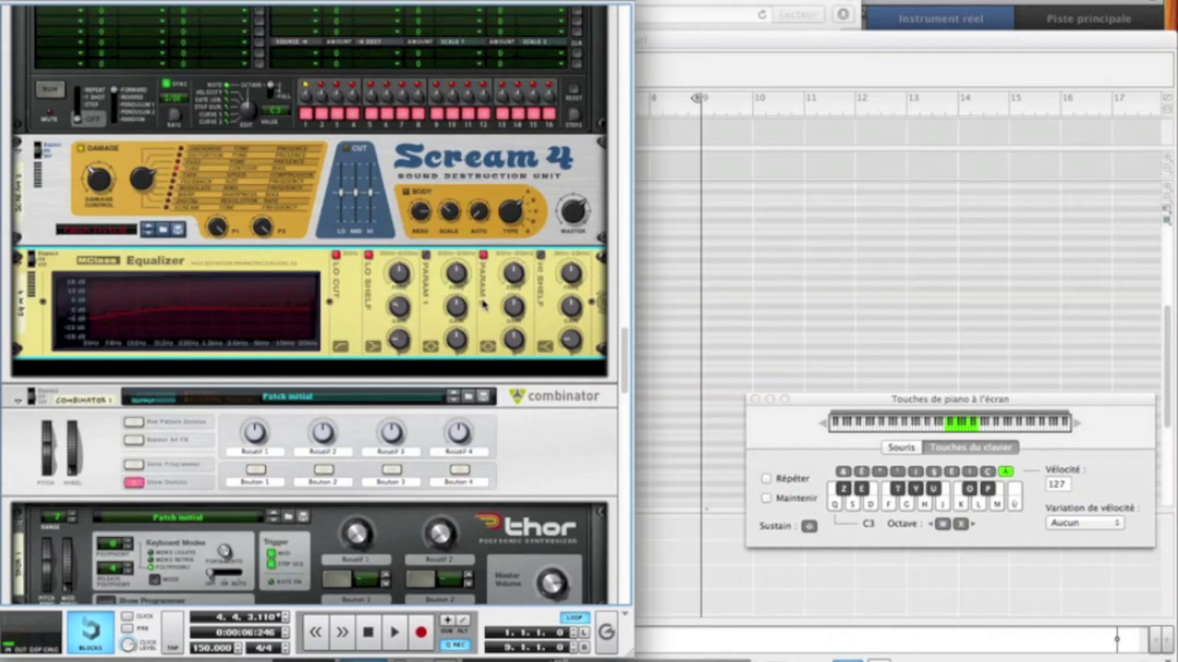
- Set parametric band 2 to about 2.13 kHz with a 10 dB boost
{"action": "left_click_drag", "start_coordinate": [513, 314], "coordinate": [512, 270]}
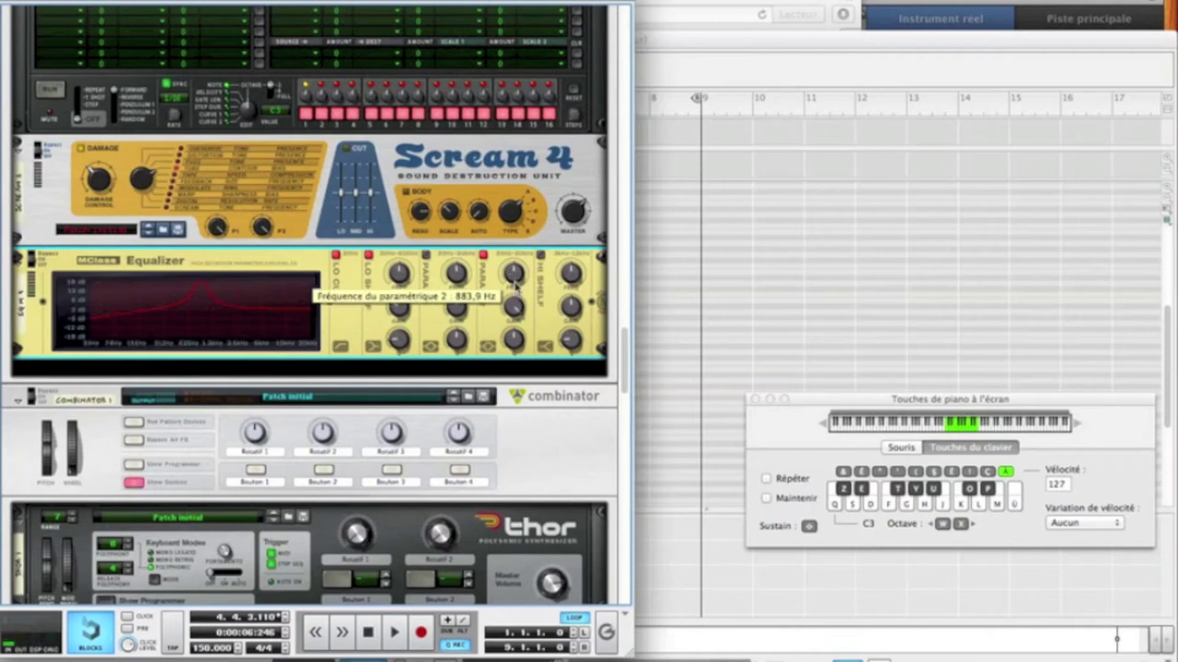
{"action": "left_click_drag", "start_coordinate": [517, 284], "coordinate": [515, 275]}
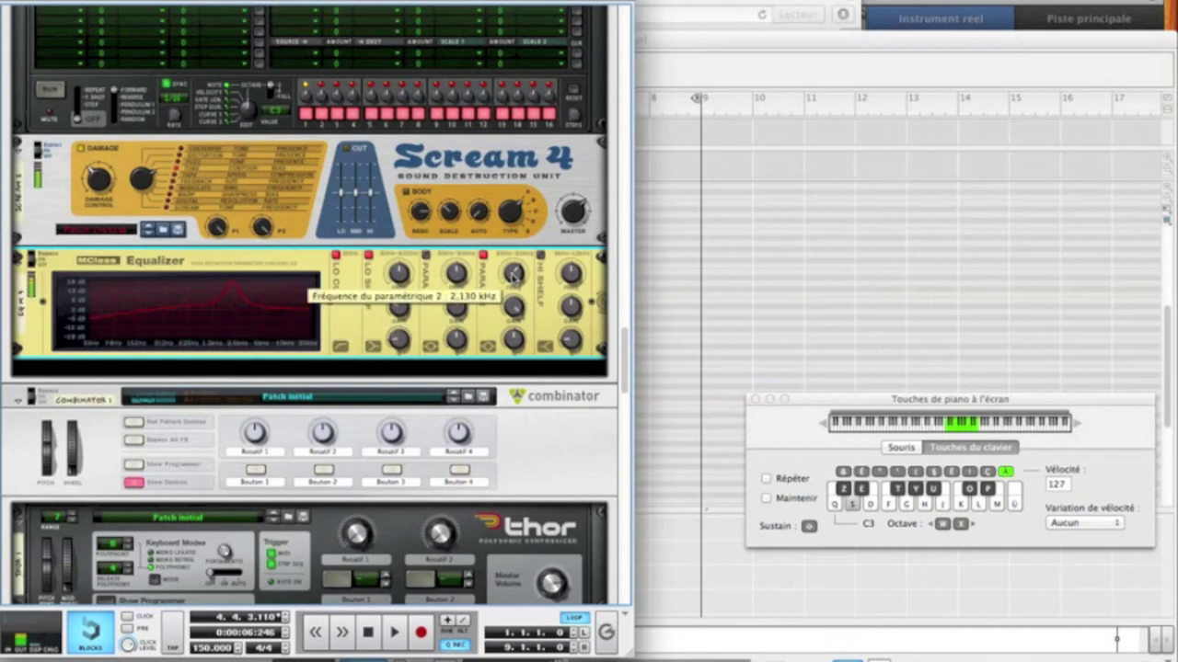
{"action": "left_click_drag", "start_coordinate": [513, 277], "coordinate": [513, 281]}
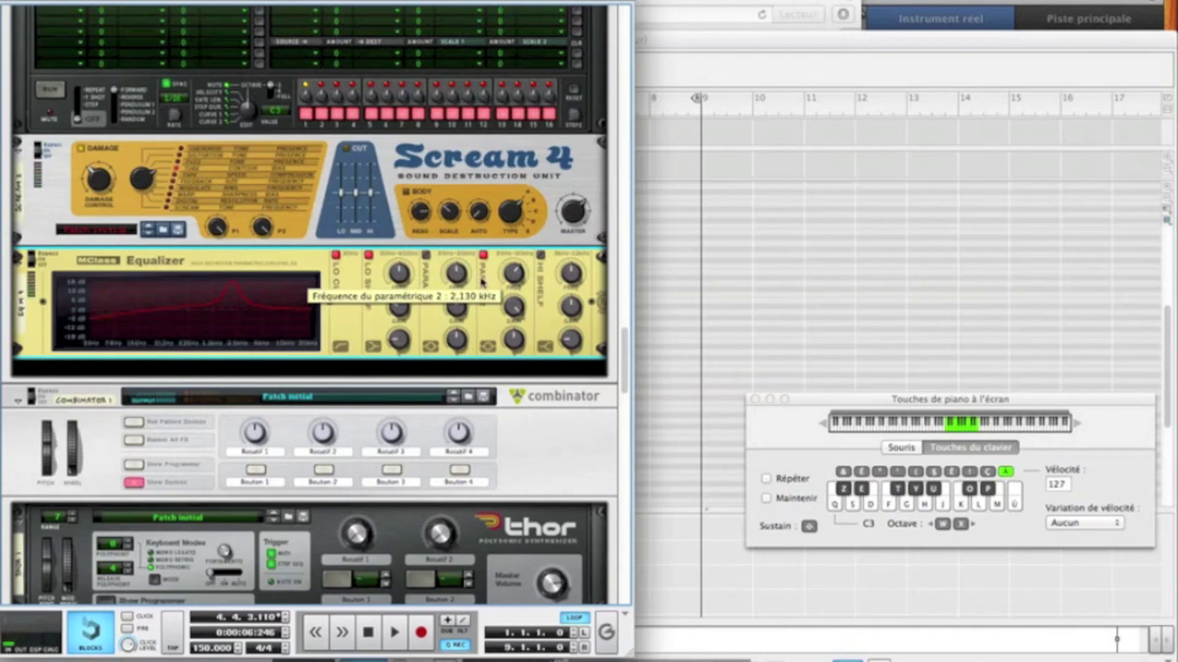
{"action": "mouse_move", "coordinate": [520, 308]}
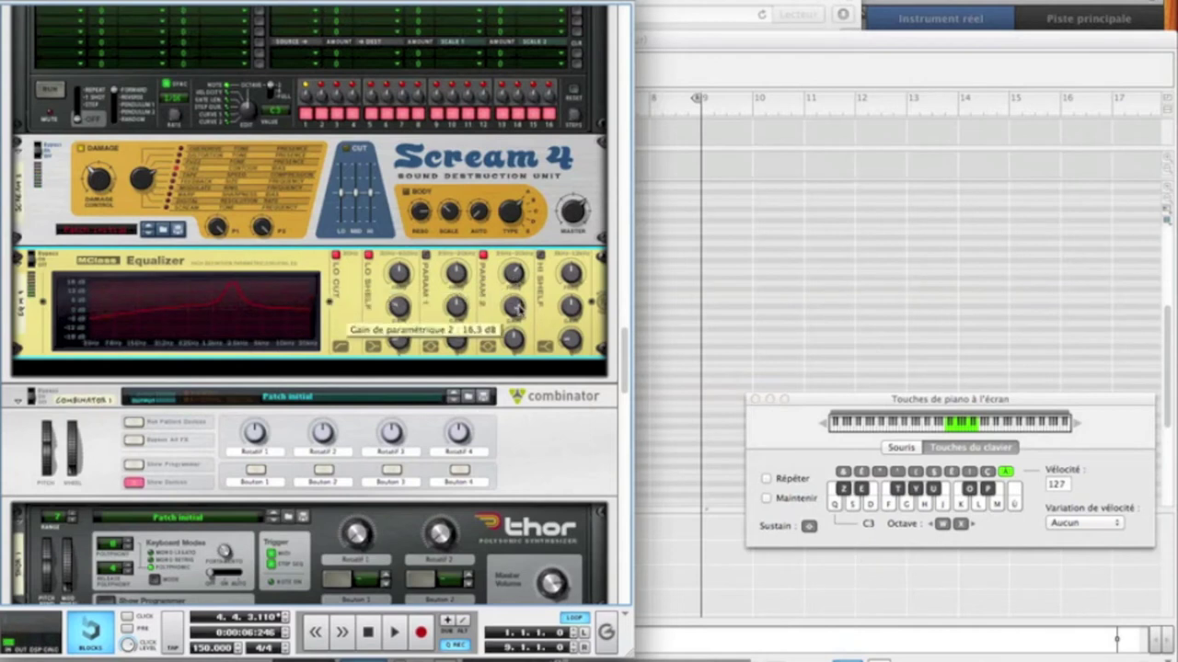
{"action": "scroll", "coordinate": [518, 313], "scroll_direction": "down", "scroll_amount": 3}
{"action": "scroll", "coordinate": [520, 315], "scroll_direction": "down", "scroll_amount": 2}
- Widen the second EQ band to a Q of 1.9 and audition the change
{"action": "mouse_move", "coordinate": [517, 341]}
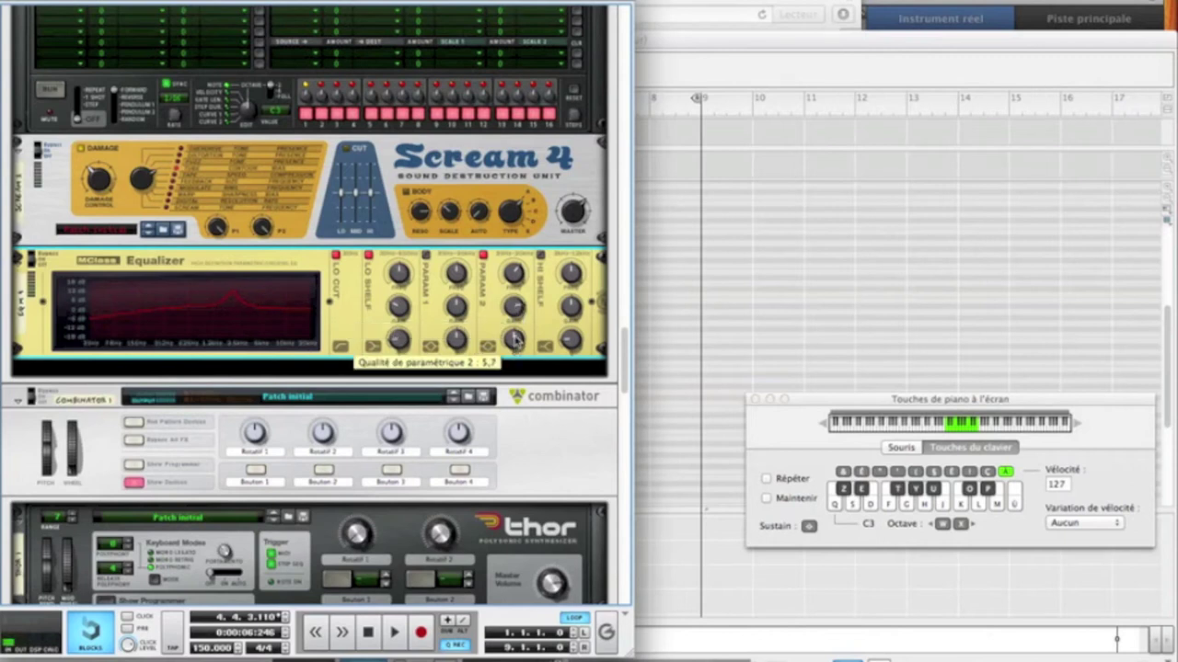
{"action": "left_click_drag", "start_coordinate": [515, 339], "coordinate": [516, 359]}
{"action": "key", "text": "s"}
{"action": "key", "text": "d"}
{"action": "key", "text": "f"}
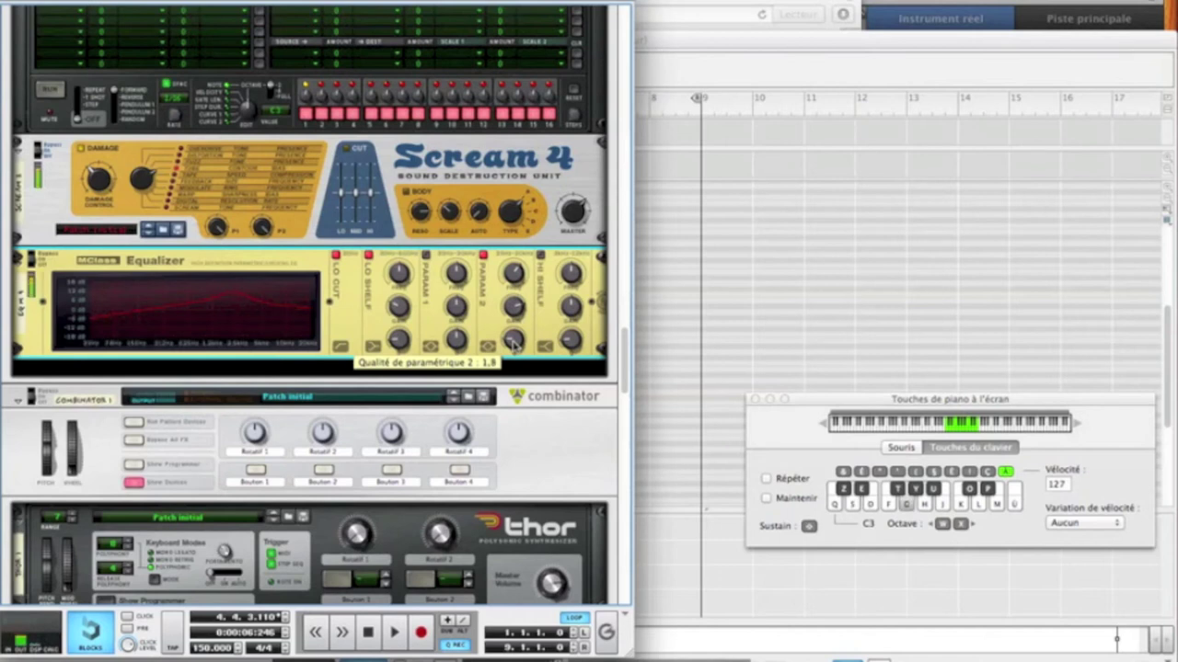
{"action": "key", "text": "d"}
{"action": "key", "text": "s"}
{"action": "key", "text": "d"}
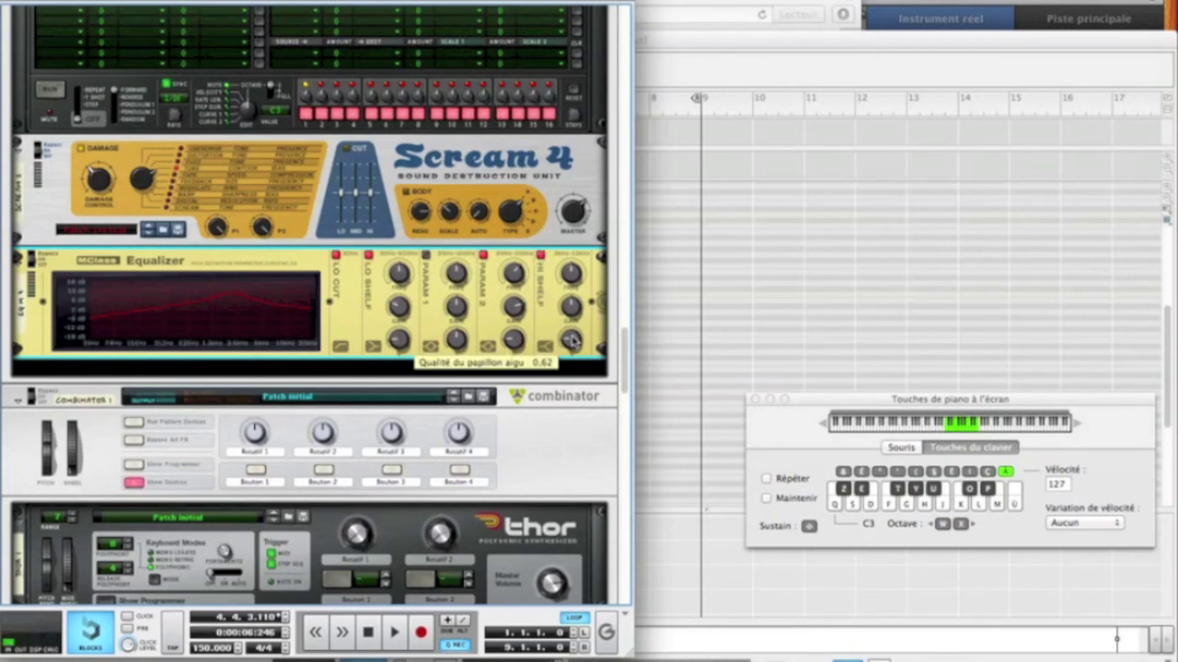
- Set the high shelf Q and move its frequency to 7.295 kHz, auditioning the boost
{"action": "left_click_drag", "start_coordinate": [548, 312], "coordinate": [547, 306]}
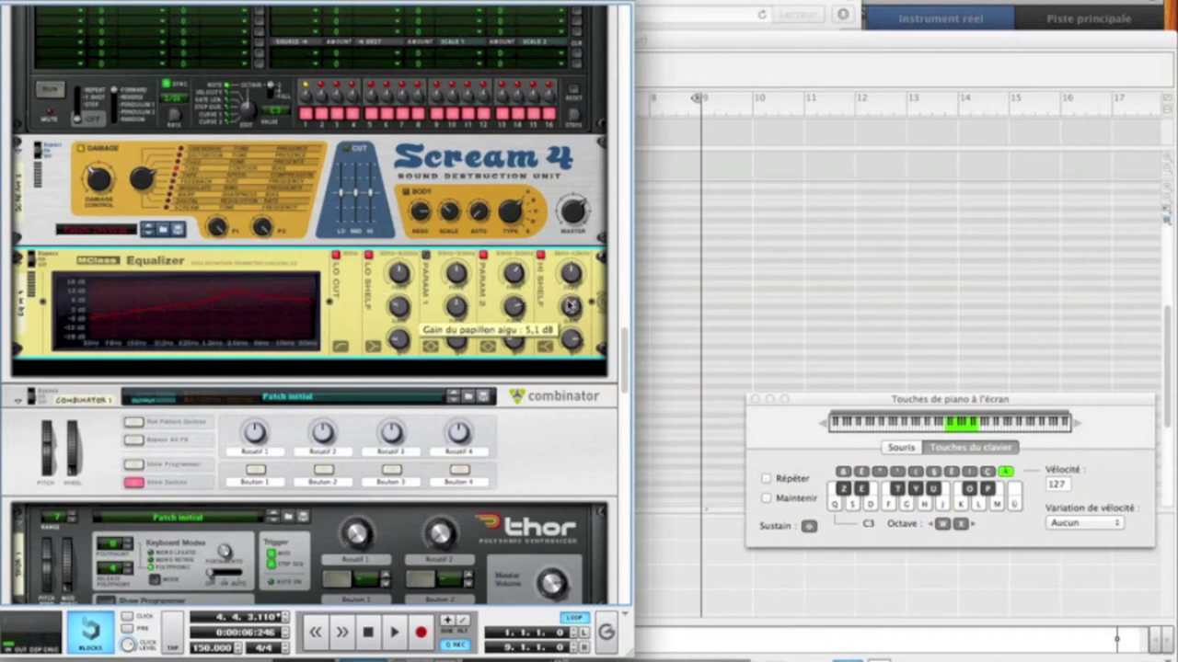
{"action": "left_click_drag", "start_coordinate": [570, 273], "coordinate": [570, 271]}
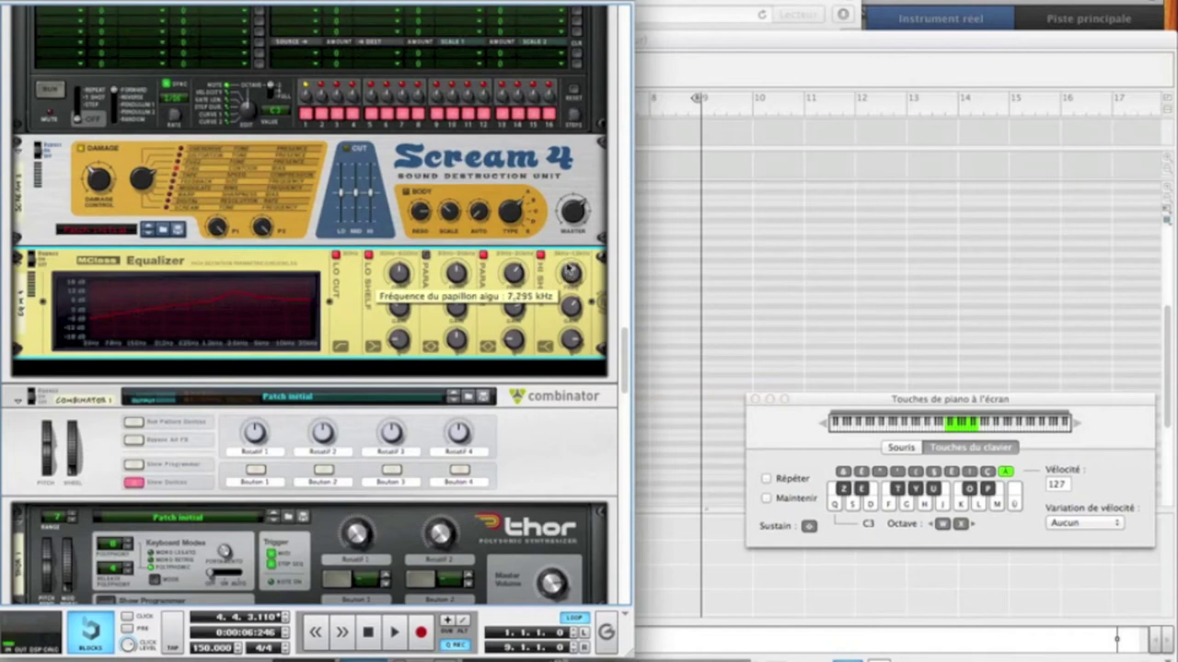
{"action": "key", "text": "s"}
{"action": "key", "text": "f"}
{"action": "key", "text": "s"}
{"action": "key", "text": "e"}
{"action": "key", "text": "g"}
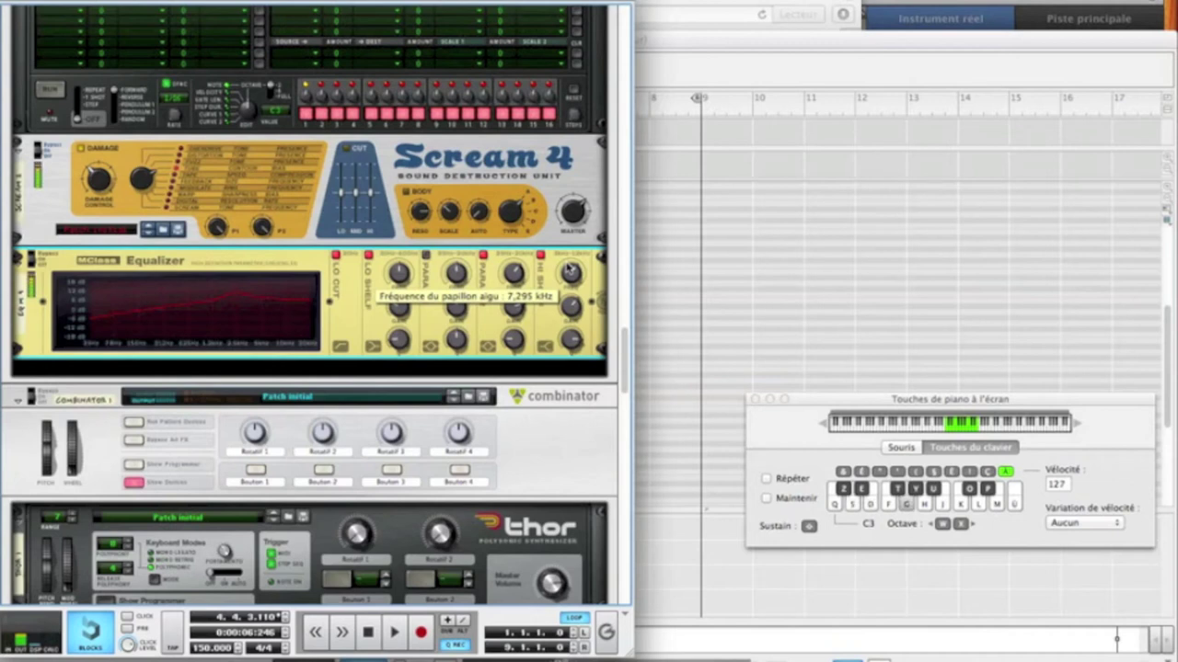
{"action": "key", "text": "d"}
{"action": "key", "text": "s"}
{"action": "key", "text": "d"}
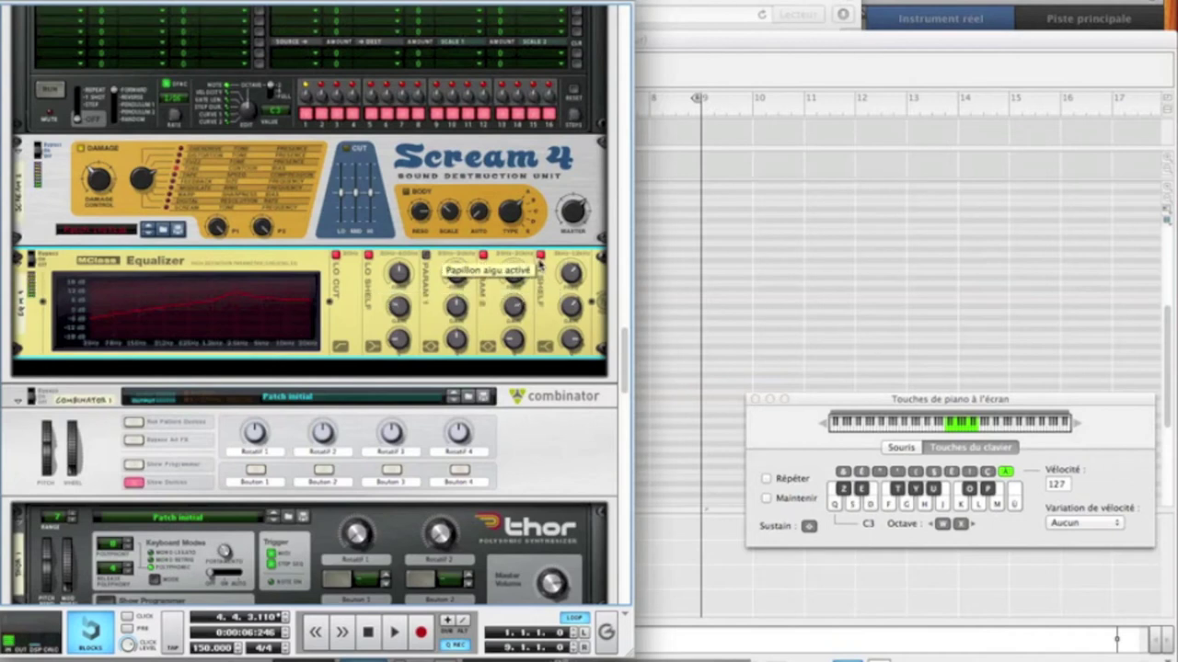
{"action": "key", "text": "s"}
{"action": "key", "text": "d"}
{"action": "key", "text": "s"}
{"action": "key", "text": "d"}
{"action": "key", "text": "g"}
{"action": "key", "text": "d"}
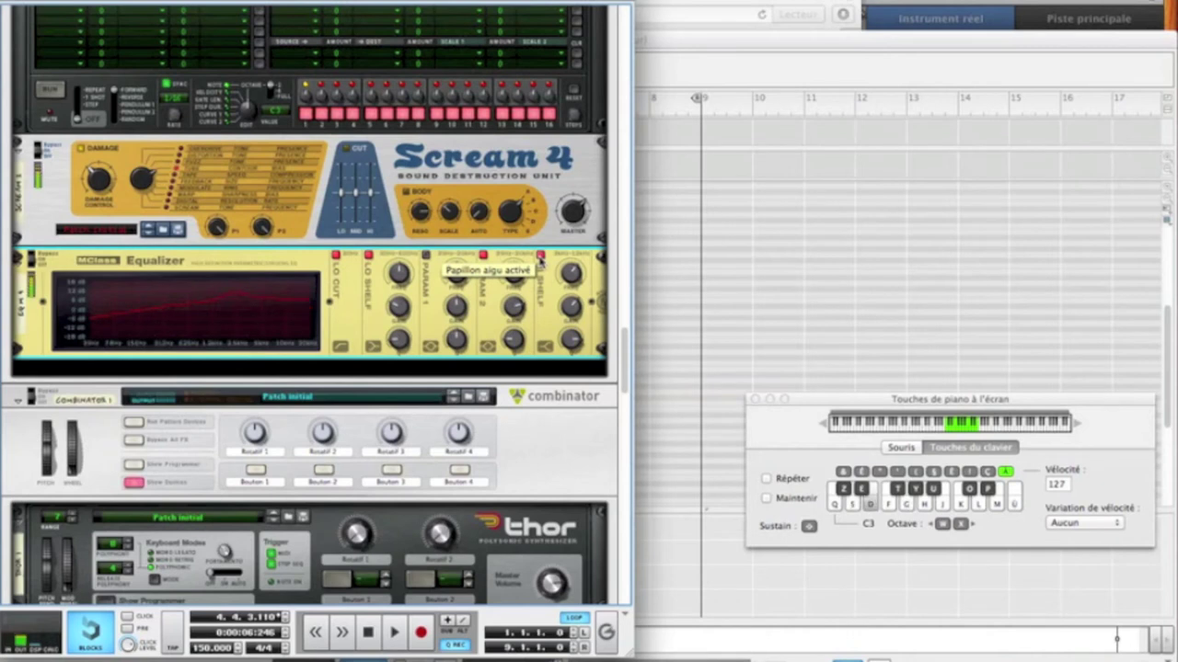
{"action": "key", "text": "s"}
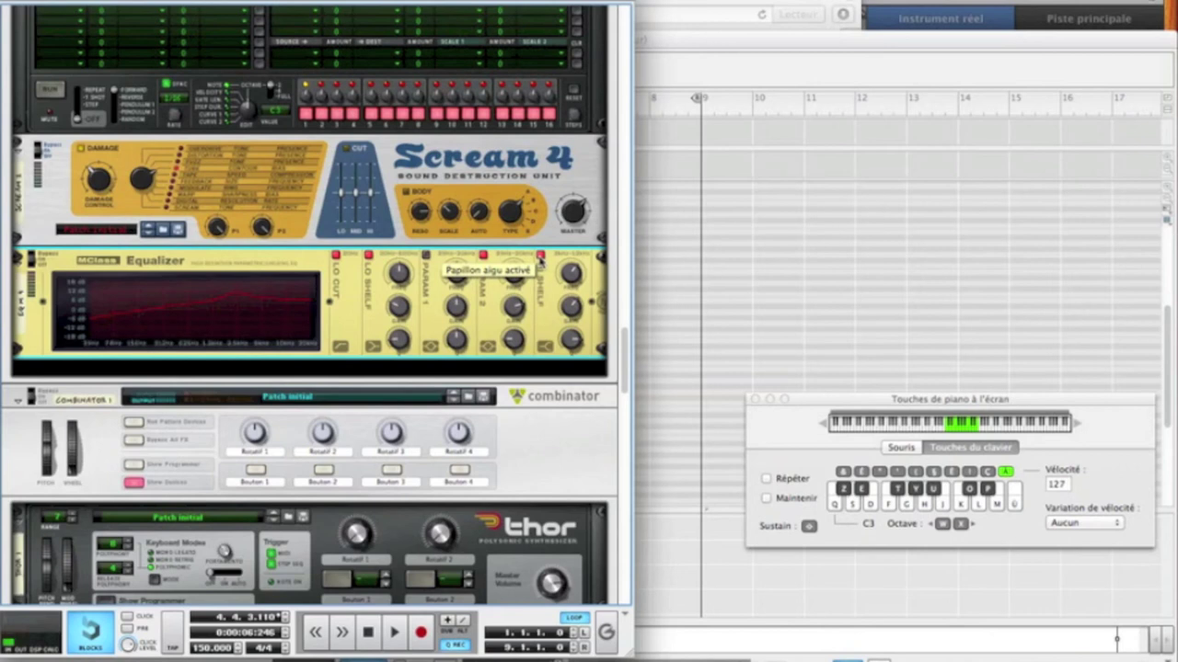
- Insert a BV512 vocoder below the MClass Equalizer and switch it to 4 bands
{"action": "scroll", "coordinate": [315, 354], "scroll_direction": "down", "scroll_amount": 5}
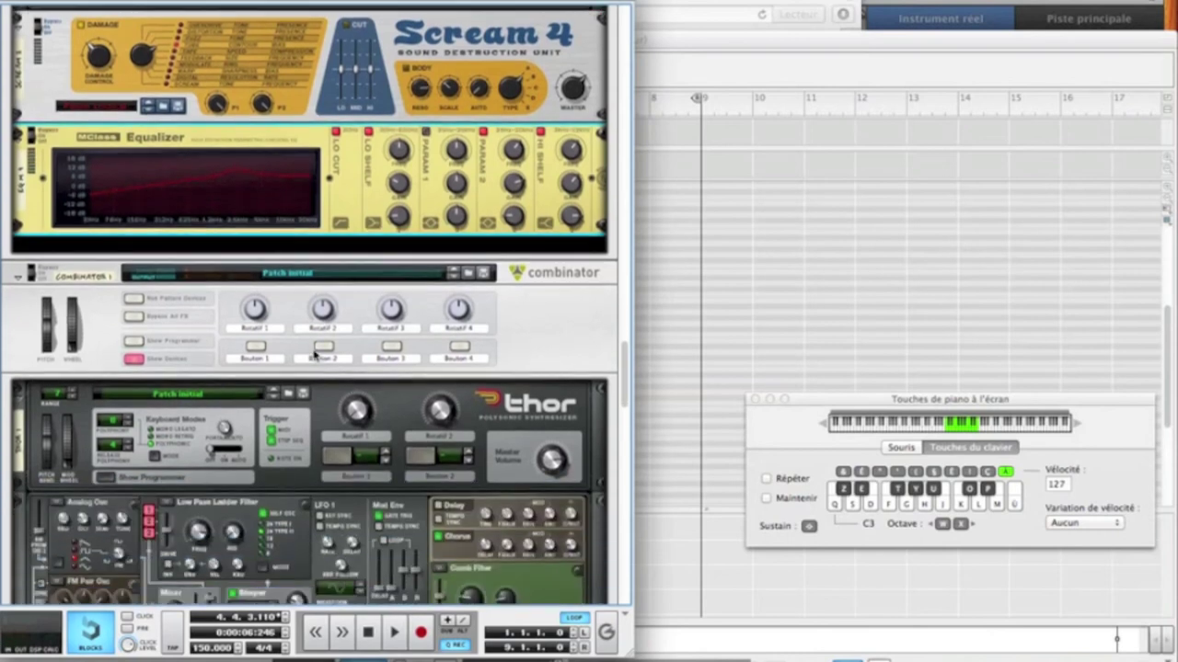
{"action": "scroll", "coordinate": [315, 354], "scroll_direction": "down", "scroll_amount": 7}
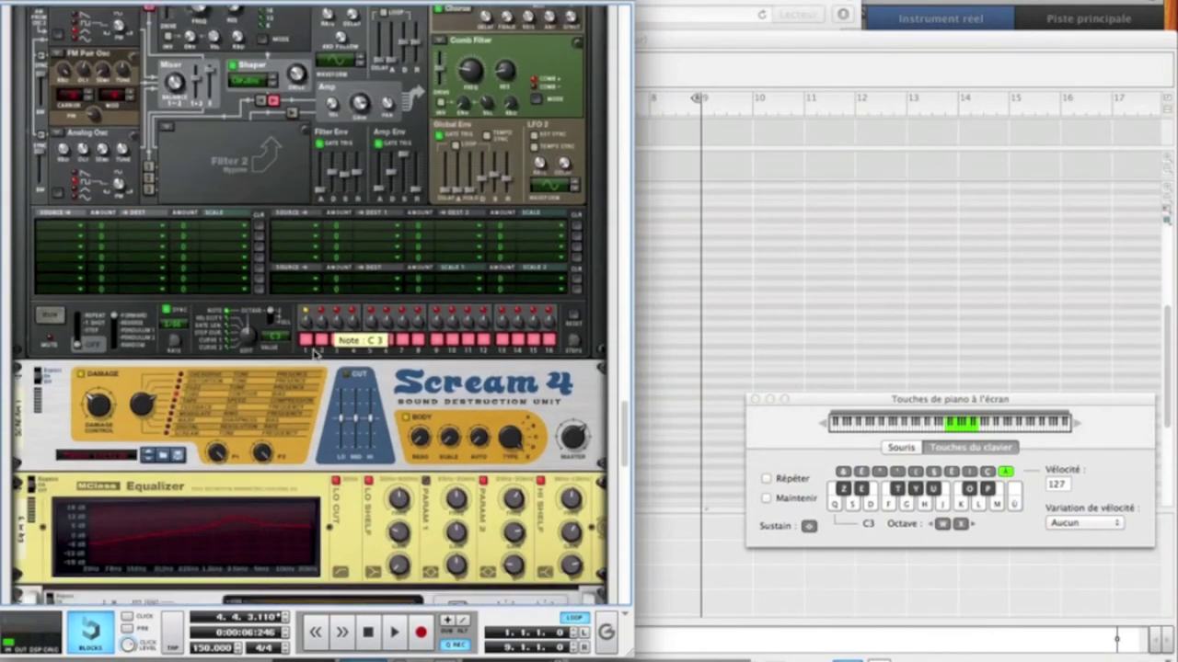
{"action": "scroll", "coordinate": [312, 354], "scroll_direction": "up", "scroll_amount": 4}
{"action": "scroll", "coordinate": [317, 340], "scroll_direction": "down", "scroll_amount": 8}
{"action": "scroll", "coordinate": [331, 313], "scroll_direction": "up", "scroll_amount": 1}
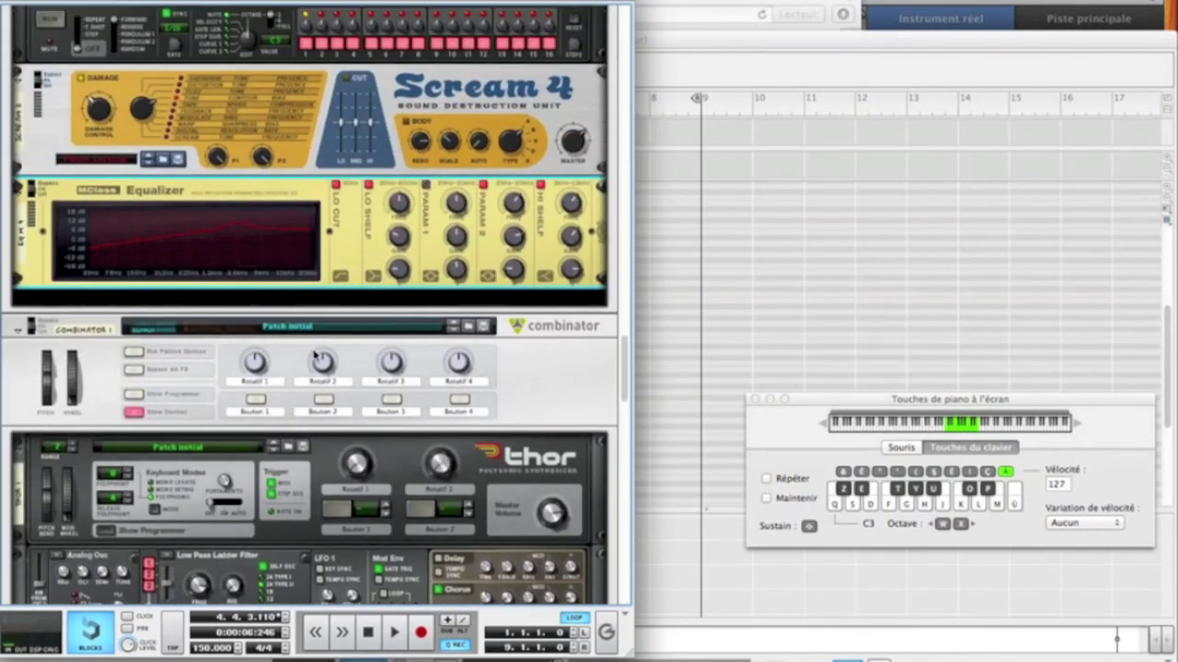
{"action": "right_click", "coordinate": [336, 306]}
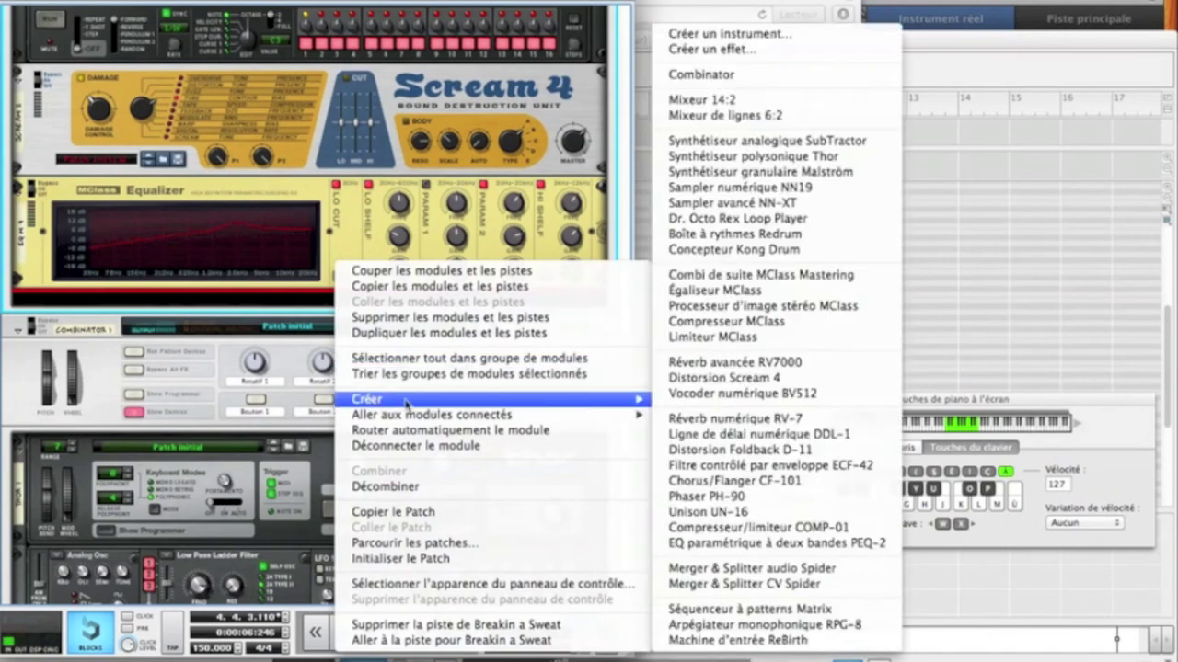
{"action": "mouse_move", "coordinate": [639, 399]}
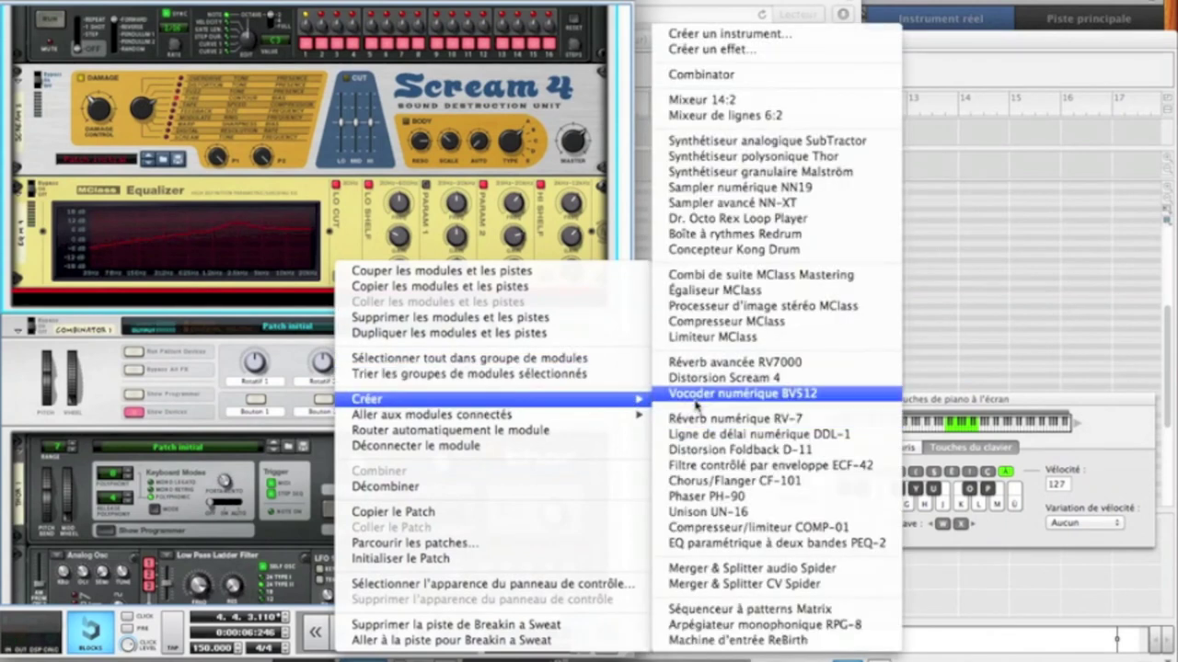
{"action": "left_click", "coordinate": [697, 394]}
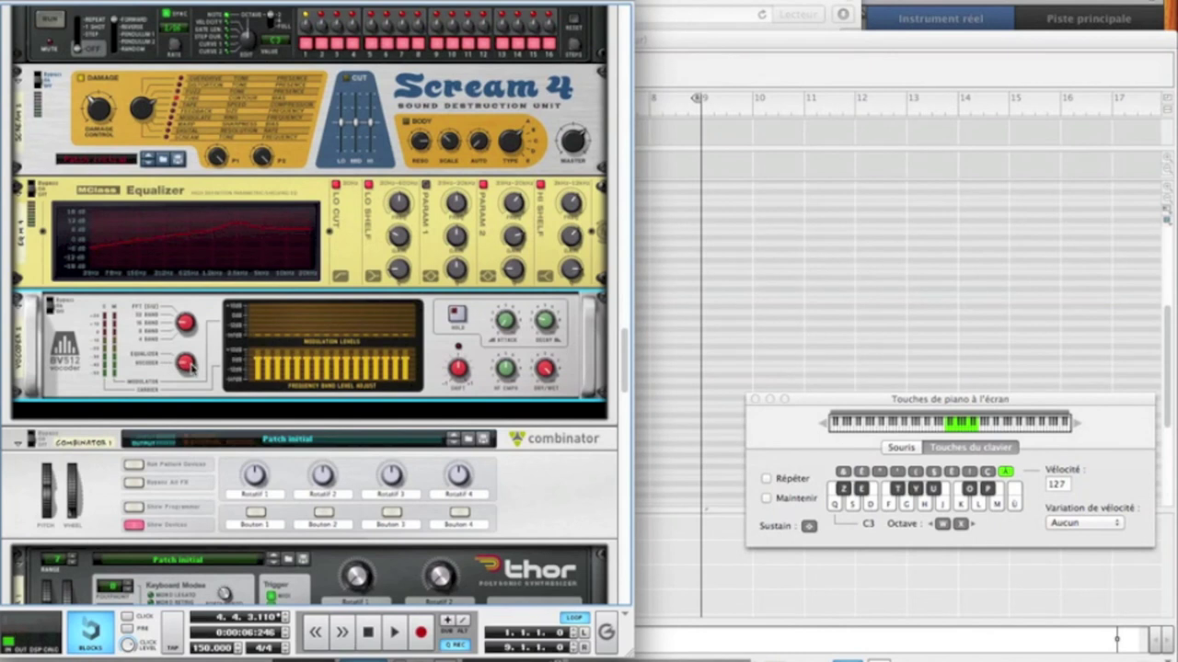
{"action": "left_click_drag", "start_coordinate": [186, 324], "coordinate": [180, 366]}
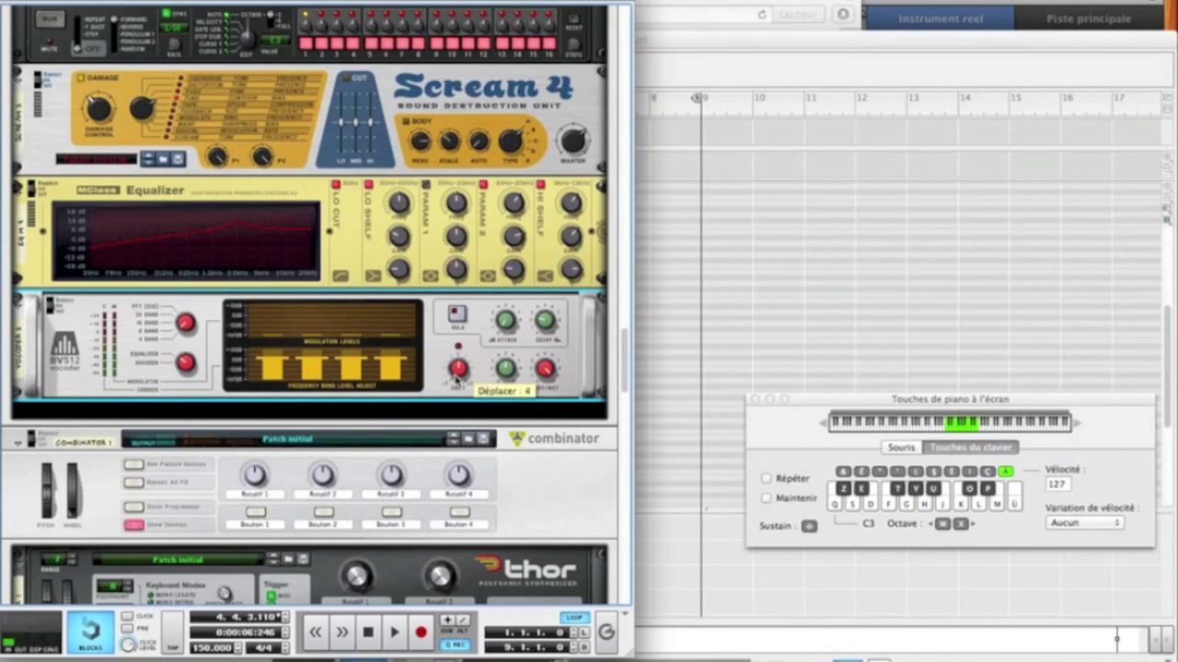
{"action": "scroll", "coordinate": [456, 377], "scroll_direction": "up", "scroll_amount": 4}
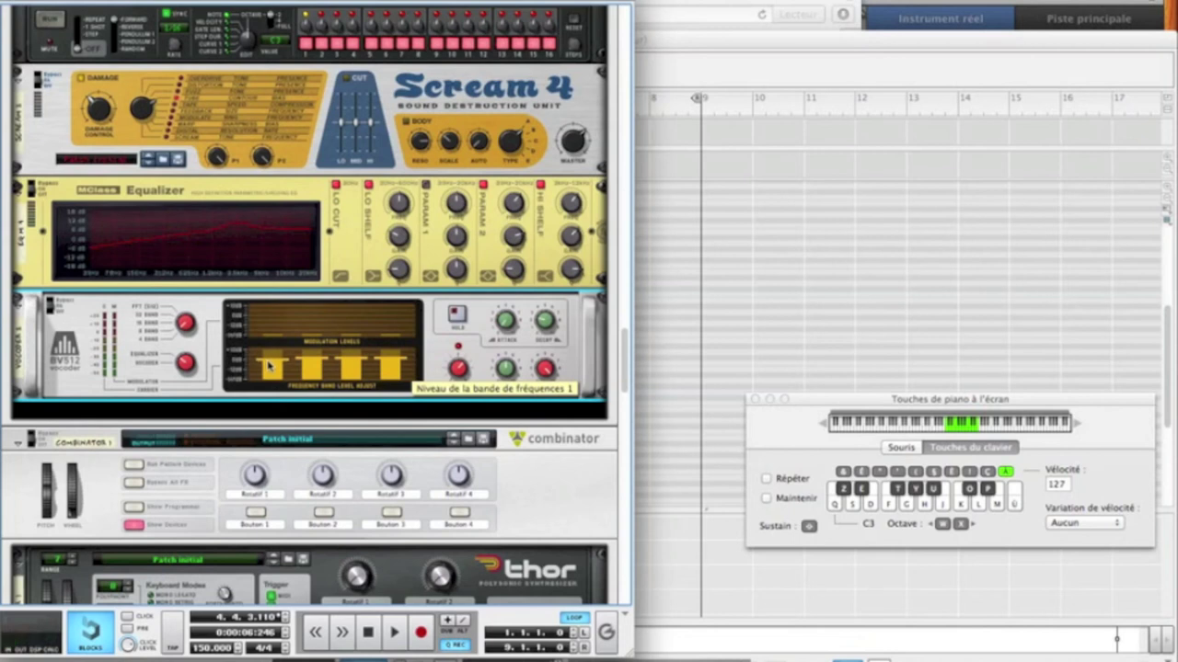
- Audition the lead through the BV512 vocoder
{"action": "key", "text": "s"}
{"action": "key", "text": "d"}
{"action": "key", "text": "g"}
{"action": "scroll", "coordinate": [321, 321], "scroll_direction": "down", "scroll_amount": 3}
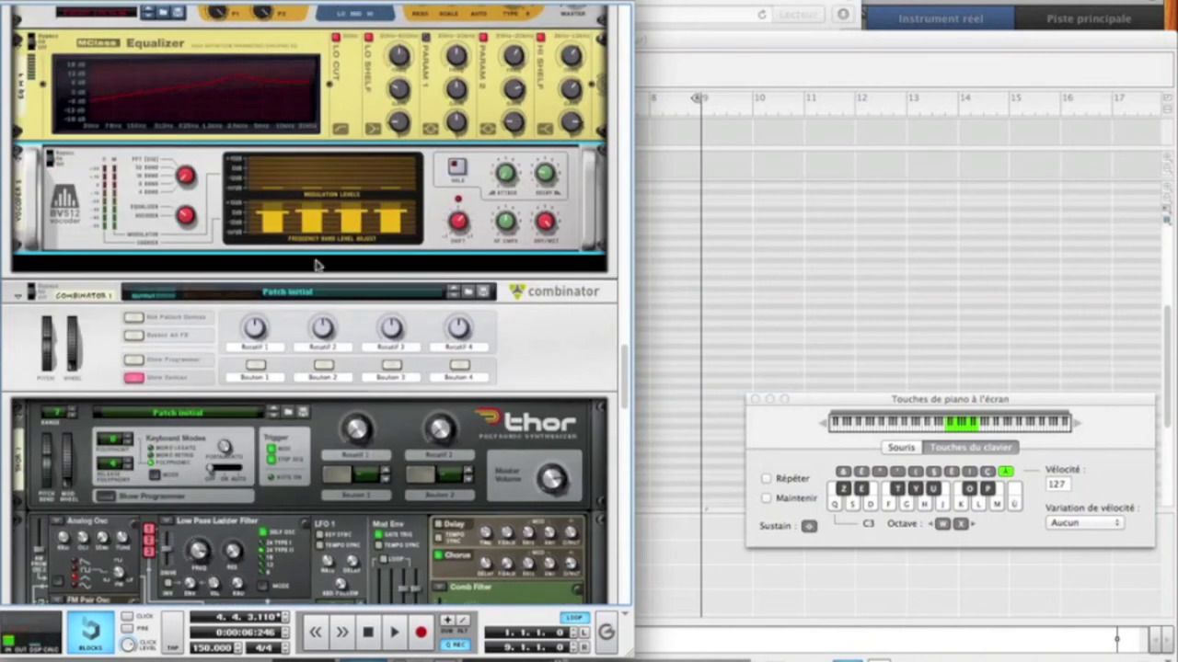
- Add a Unison UN-16 below the vocoder and bring its dry/wet down to 12
{"action": "right_click", "coordinate": [315, 265]}
{"action": "mouse_move", "coordinate": [359, 396]}
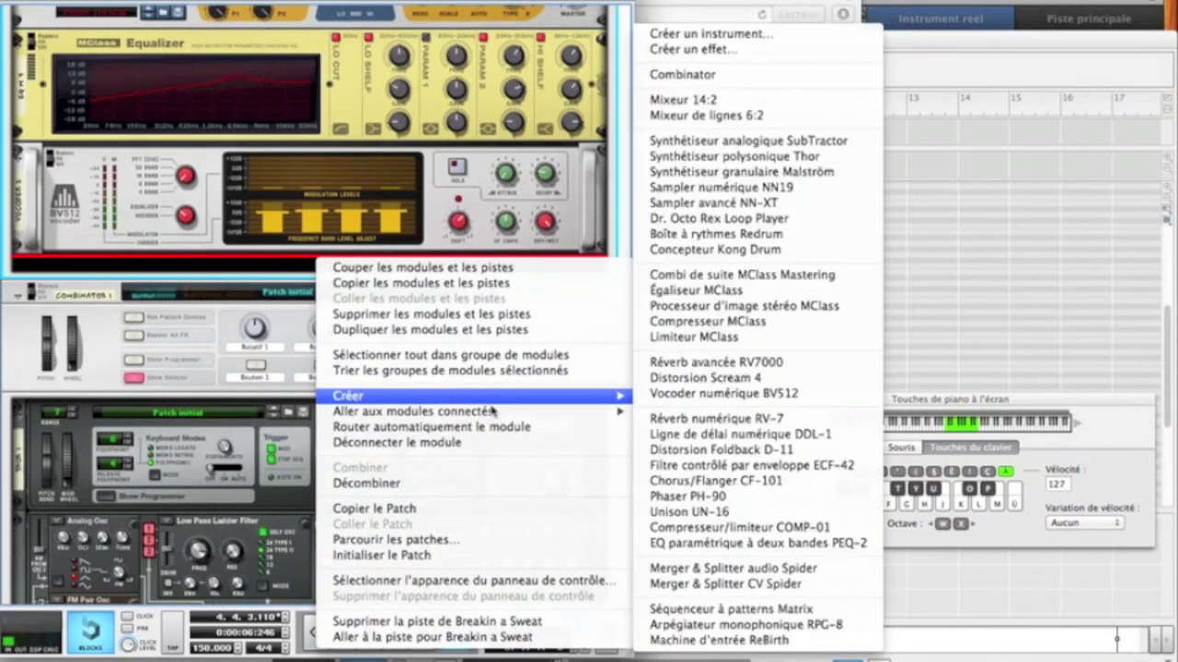
{"action": "left_click", "coordinate": [681, 513]}
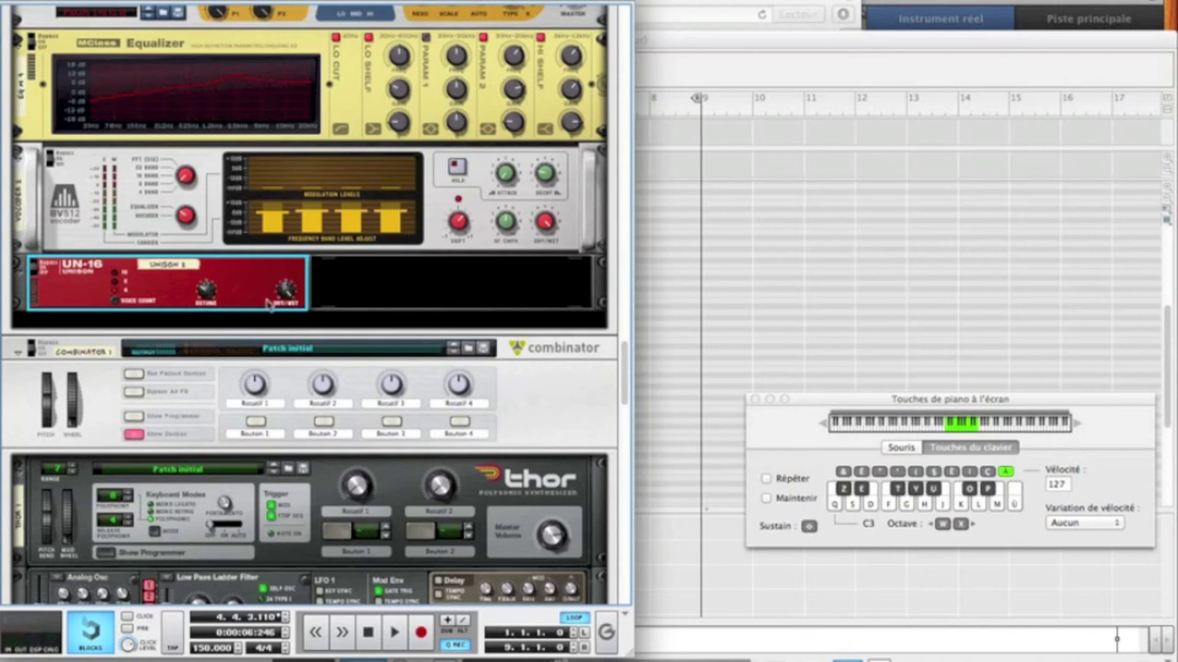
{"action": "left_click_drag", "start_coordinate": [283, 318], "coordinate": [283, 340]}
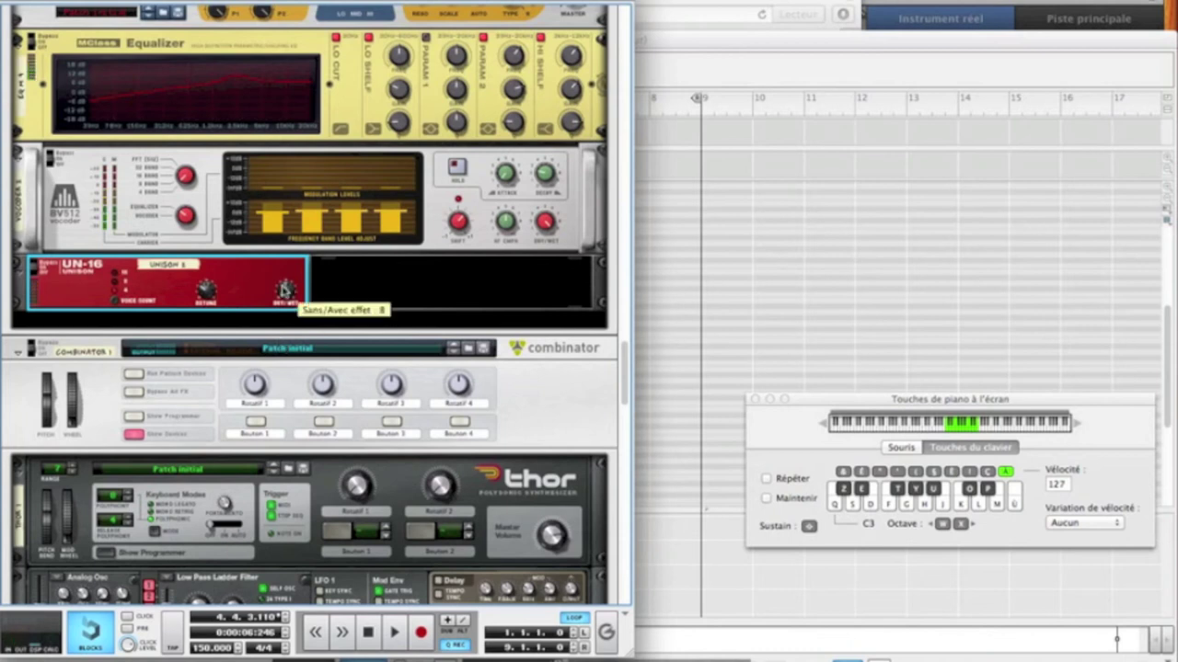
{"action": "left_click_drag", "start_coordinate": [286, 290], "coordinate": [285, 288]}
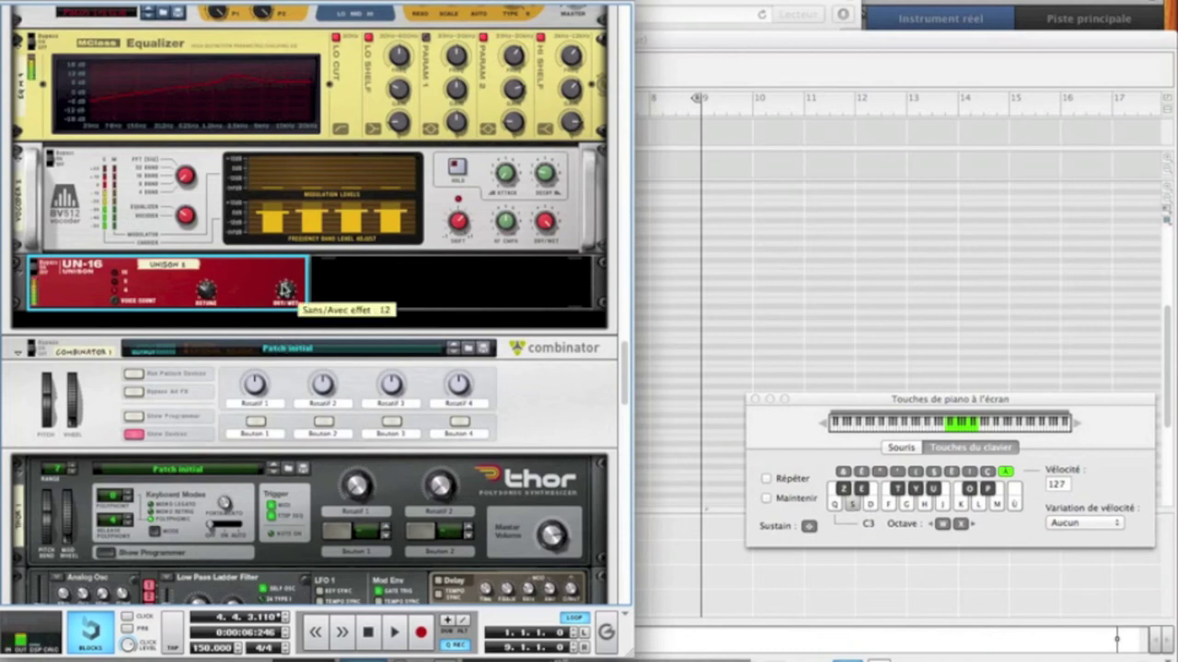
- Add two RV-7 digital reverbs after the UN-16
{"action": "right_click", "coordinate": [414, 301]}
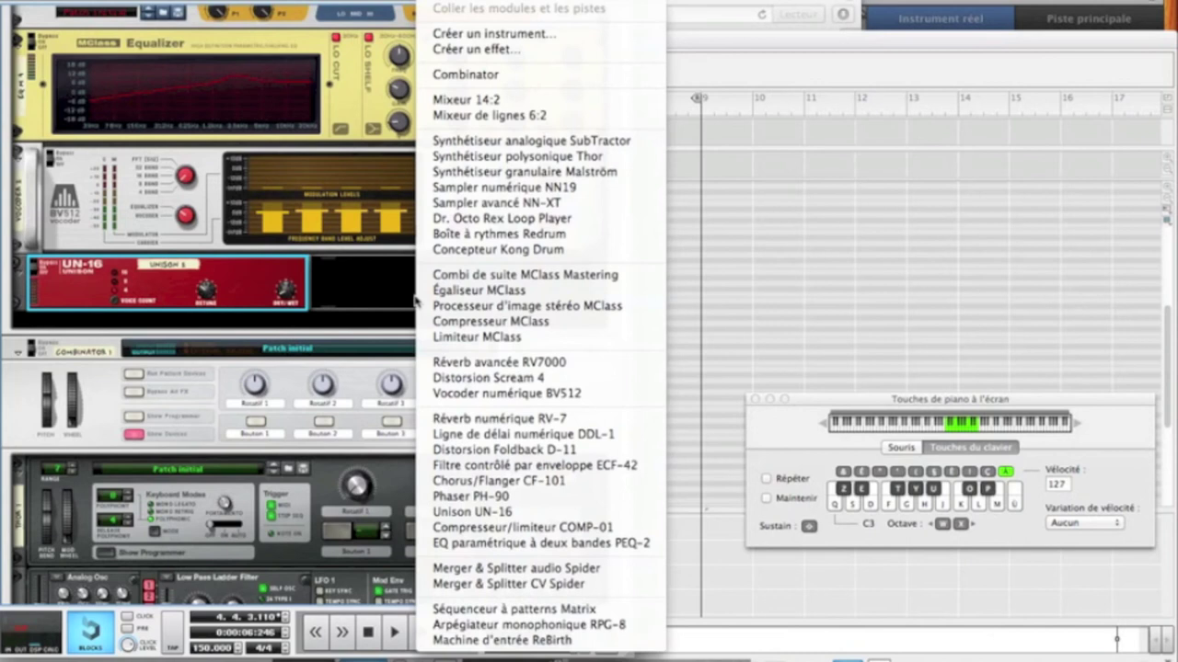
{"action": "left_click", "coordinate": [462, 420]}
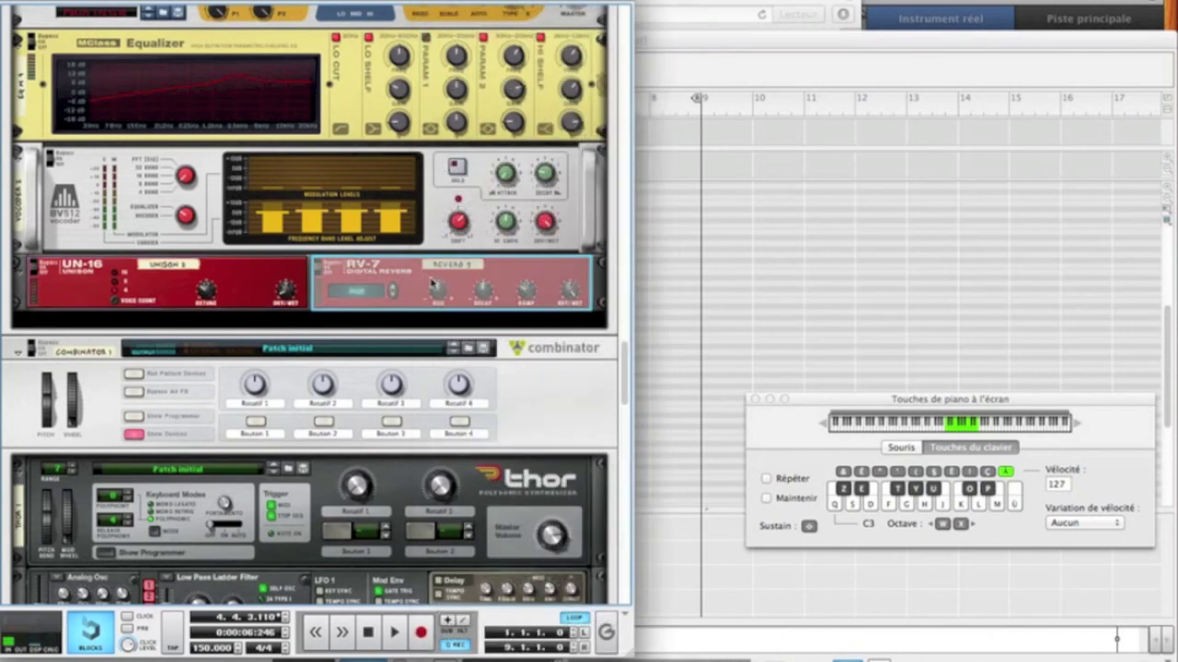
{"action": "right_click", "coordinate": [280, 322]}
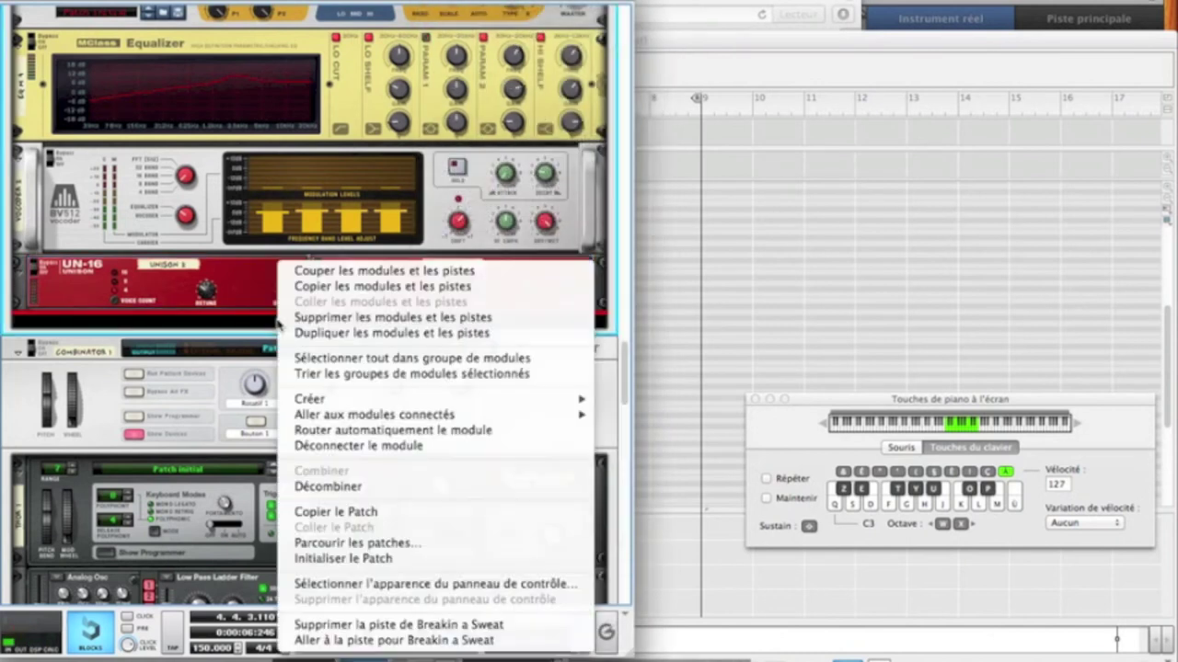
{"action": "mouse_move", "coordinate": [309, 400]}
{"action": "left_click", "coordinate": [613, 426]}
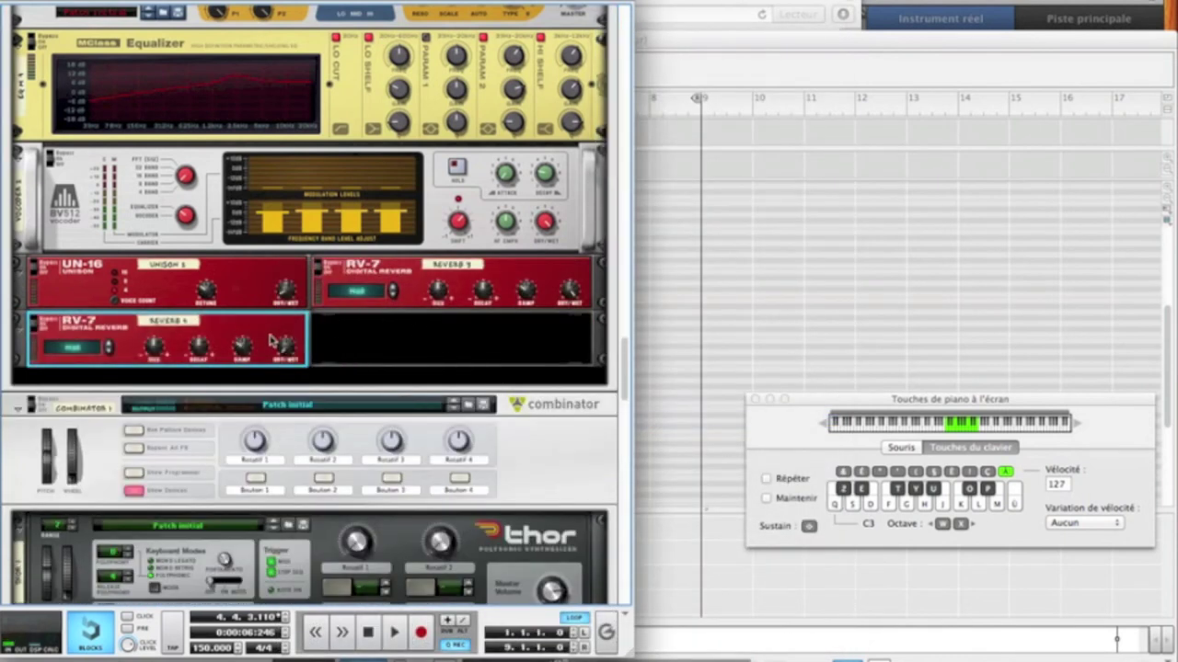
- Step the upper RV-7's algorithm selector to Pan Room
{"action": "left_click", "coordinate": [394, 292]}
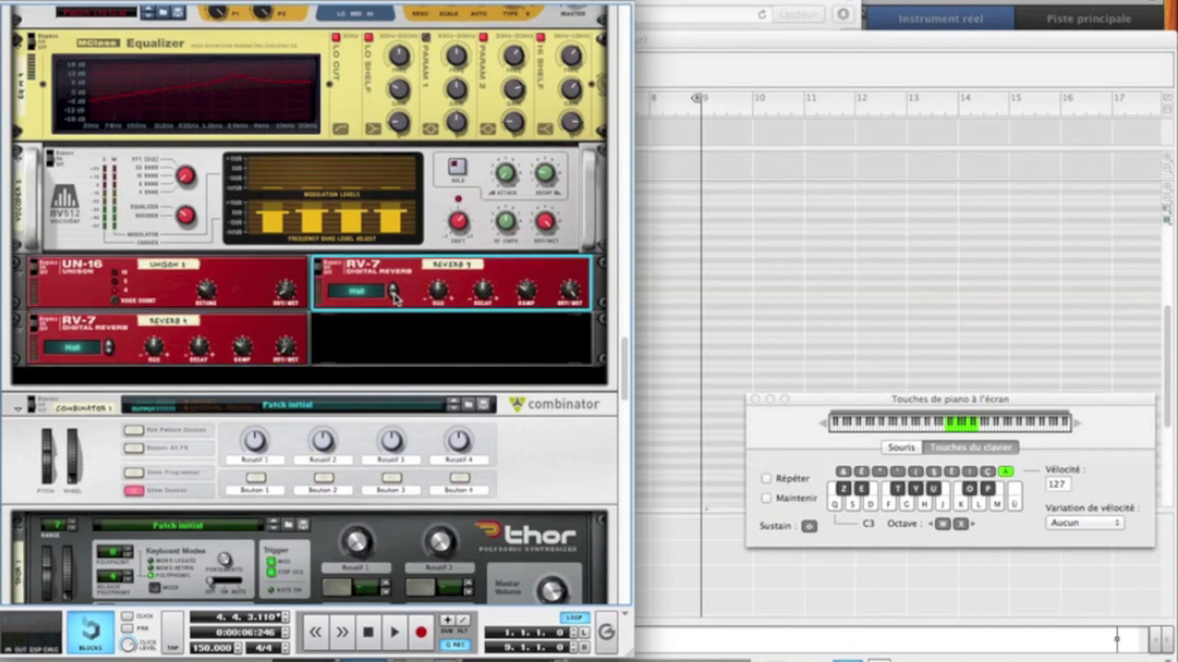
{"action": "left_click", "coordinate": [394, 290]}
{"action": "left_click", "coordinate": [394, 291]}
{"action": "left_click", "coordinate": [393, 293]}
{"action": "left_click", "coordinate": [394, 292]}
{"action": "left_click", "coordinate": [394, 293]}
{"action": "left_click", "coordinate": [393, 292]}
{"action": "left_click", "coordinate": [393, 293]}
{"action": "left_click", "coordinate": [394, 293]}
- Shorten the upper reverb's decay to -40 and lower its dry/wet to 14
{"action": "mouse_move", "coordinate": [440, 296]}
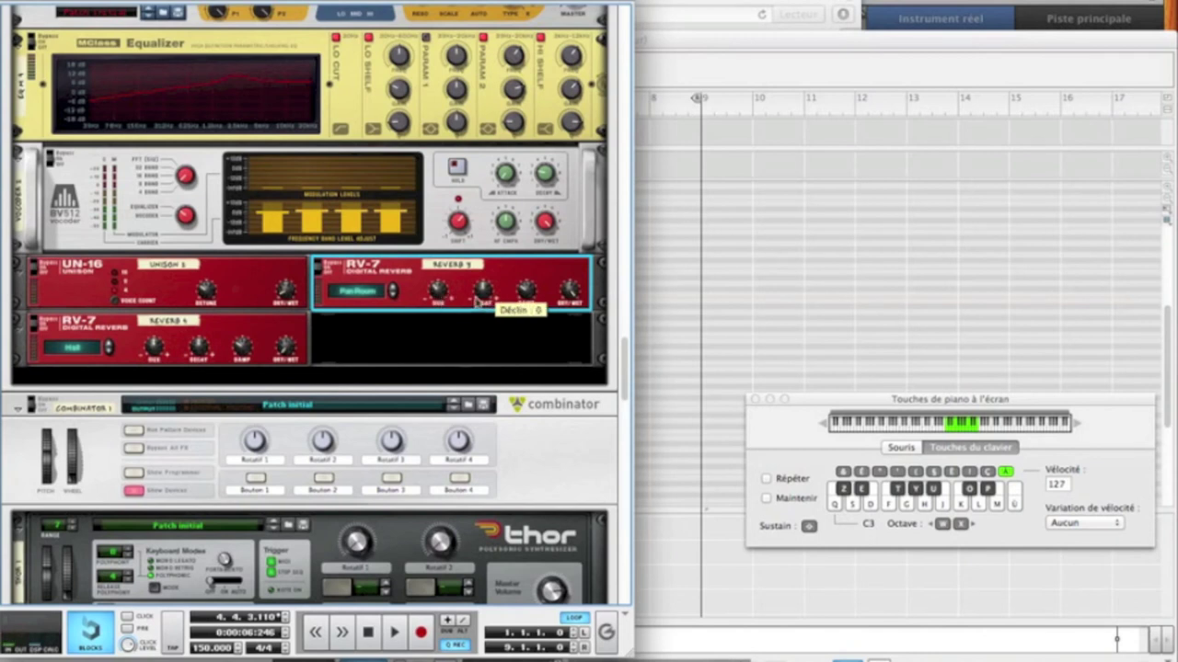
{"action": "mouse_move", "coordinate": [484, 291]}
{"action": "left_click_drag", "start_coordinate": [484, 292], "coordinate": [527, 300]}
{"action": "mouse_move", "coordinate": [526, 293]}
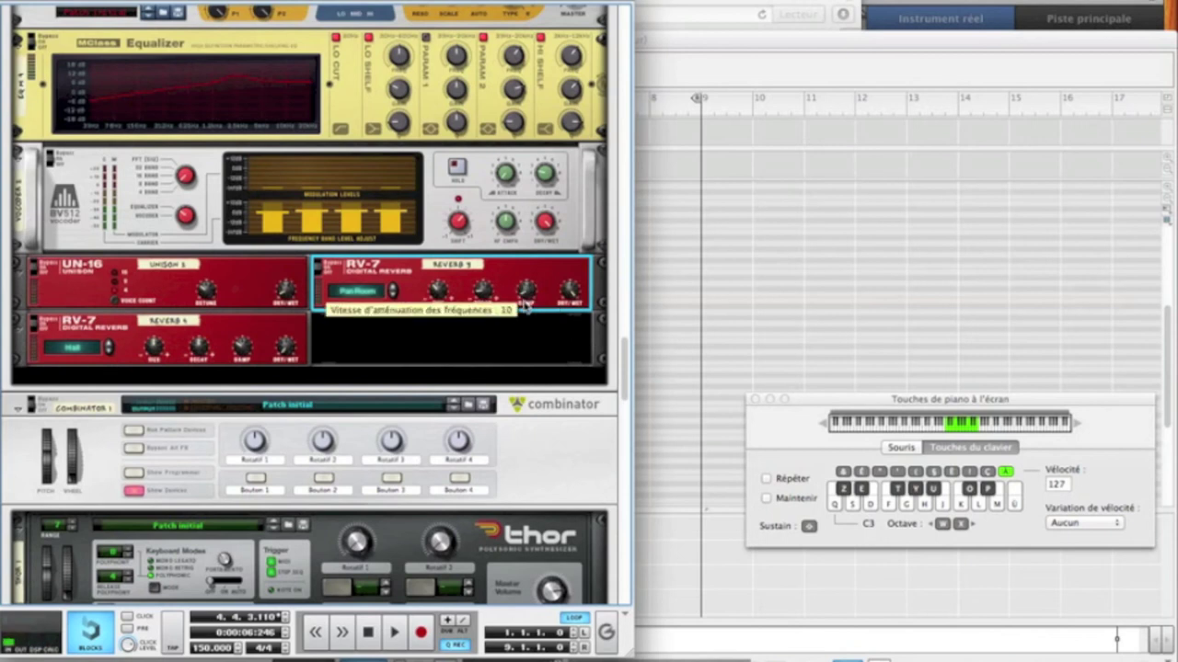
{"action": "mouse_move", "coordinate": [570, 297]}
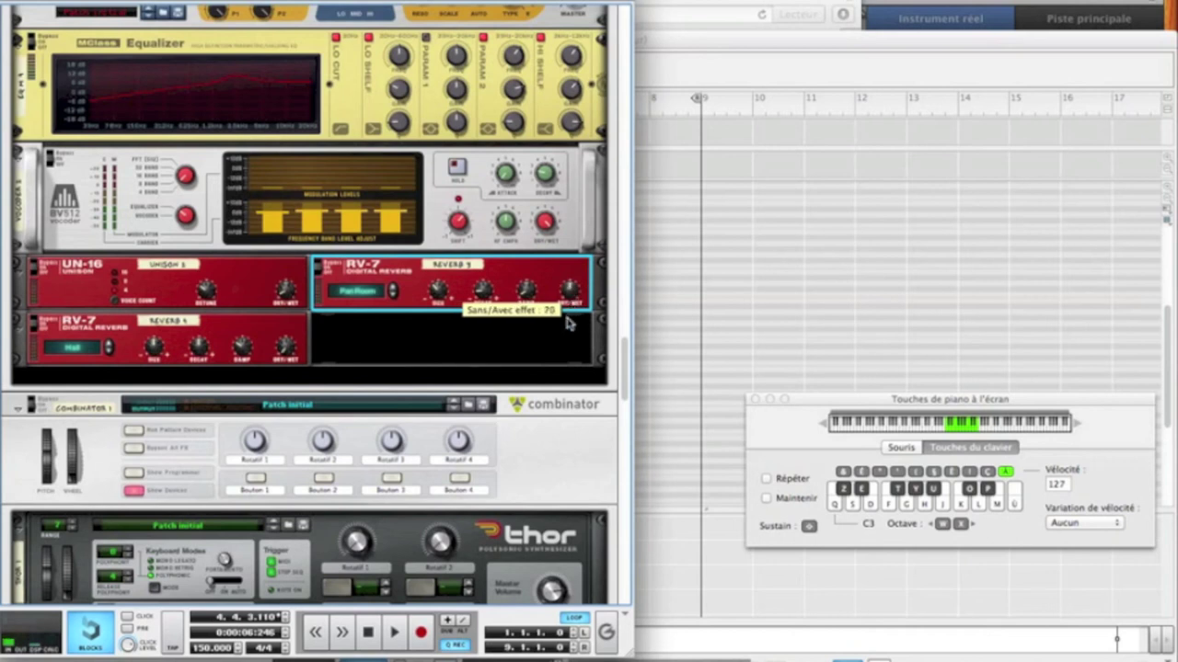
{"action": "left_click_drag", "start_coordinate": [568, 322], "coordinate": [566, 340]}
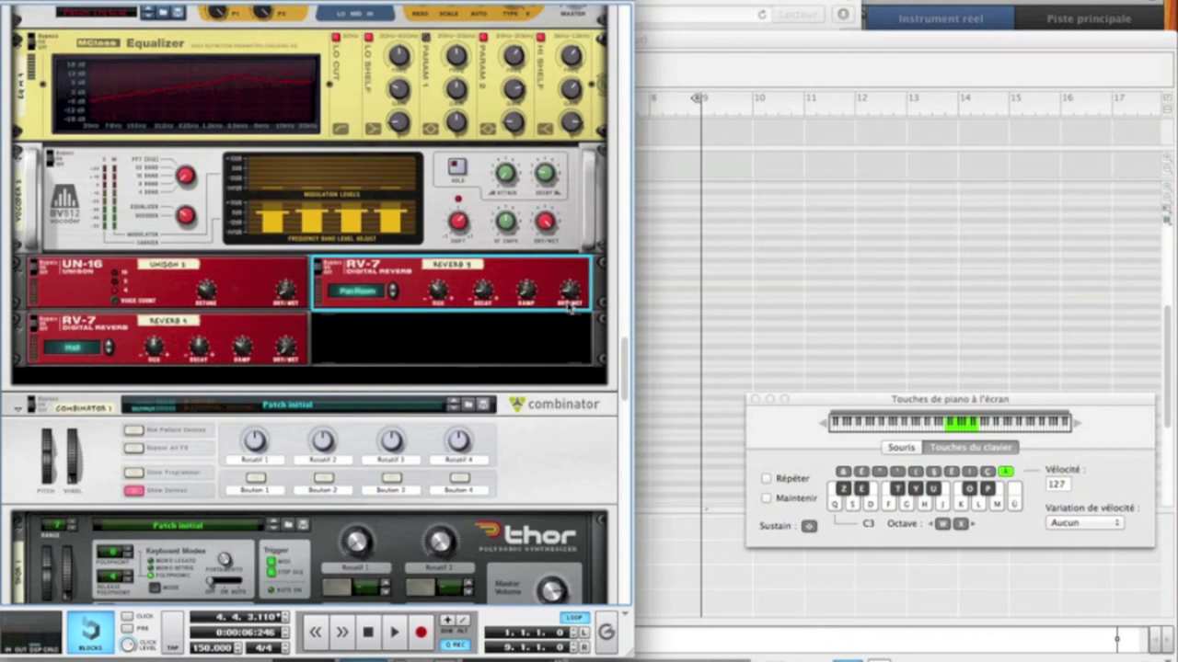
{"action": "left_click_drag", "start_coordinate": [570, 311], "coordinate": [571, 314]}
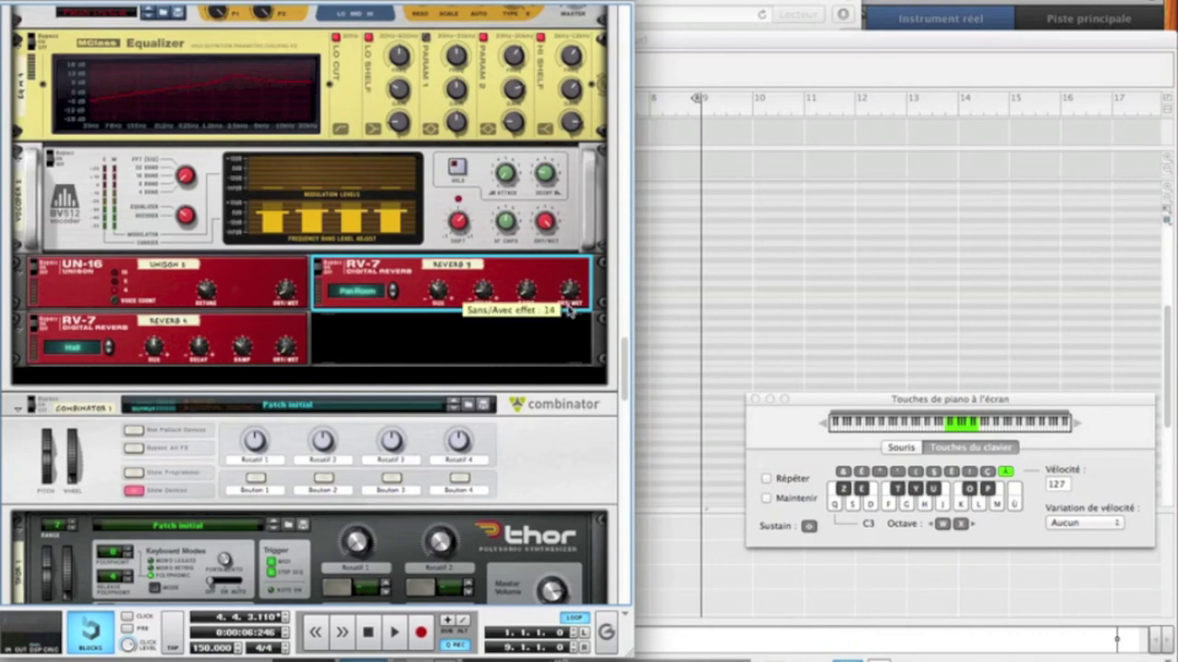
- Cut the upper reverb's dry/wet to 4 and audition the drier lead
{"action": "key", "text": "s"}
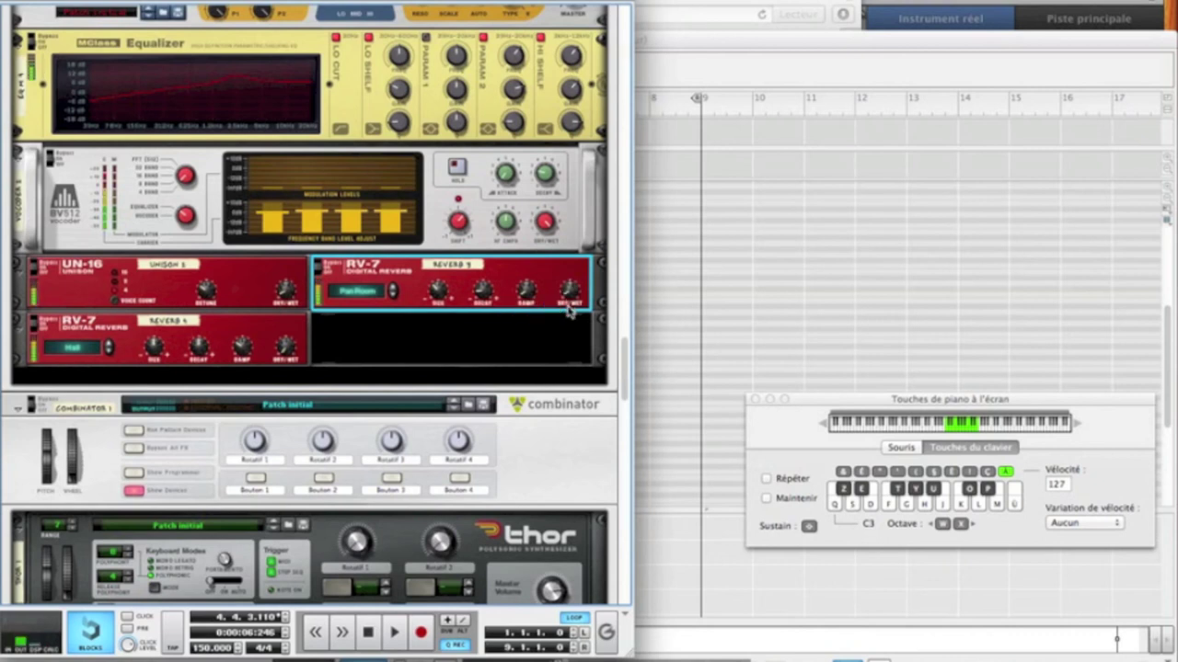
{"action": "key", "text": "s"}
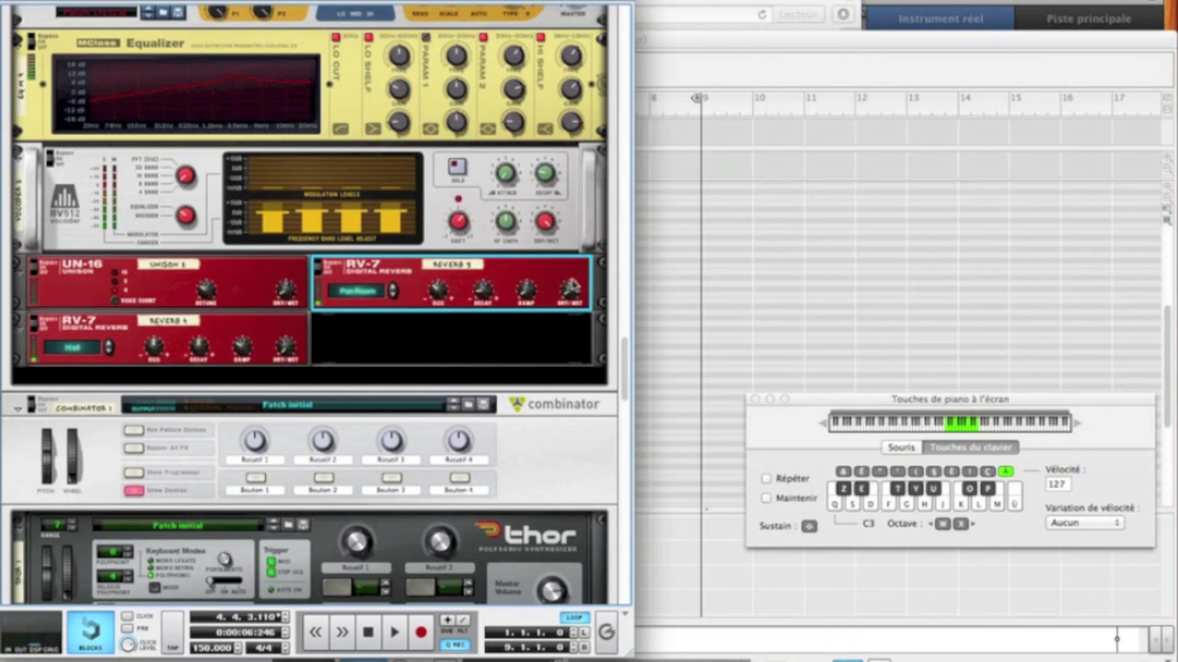
{"action": "left_click_drag", "start_coordinate": [570, 290], "coordinate": [571, 292]}
{"action": "key", "text": "d"}
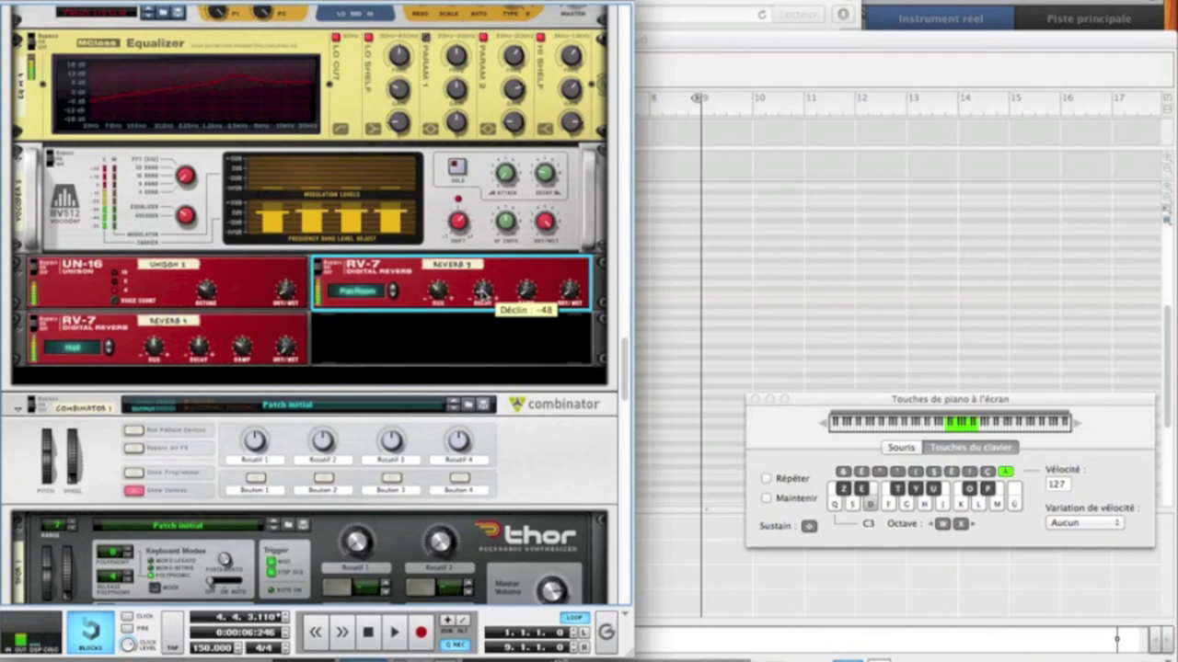
{"action": "key", "text": "g"}
{"action": "key", "text": "d"}
{"action": "key", "text": "s"}
{"action": "key", "text": "d"}
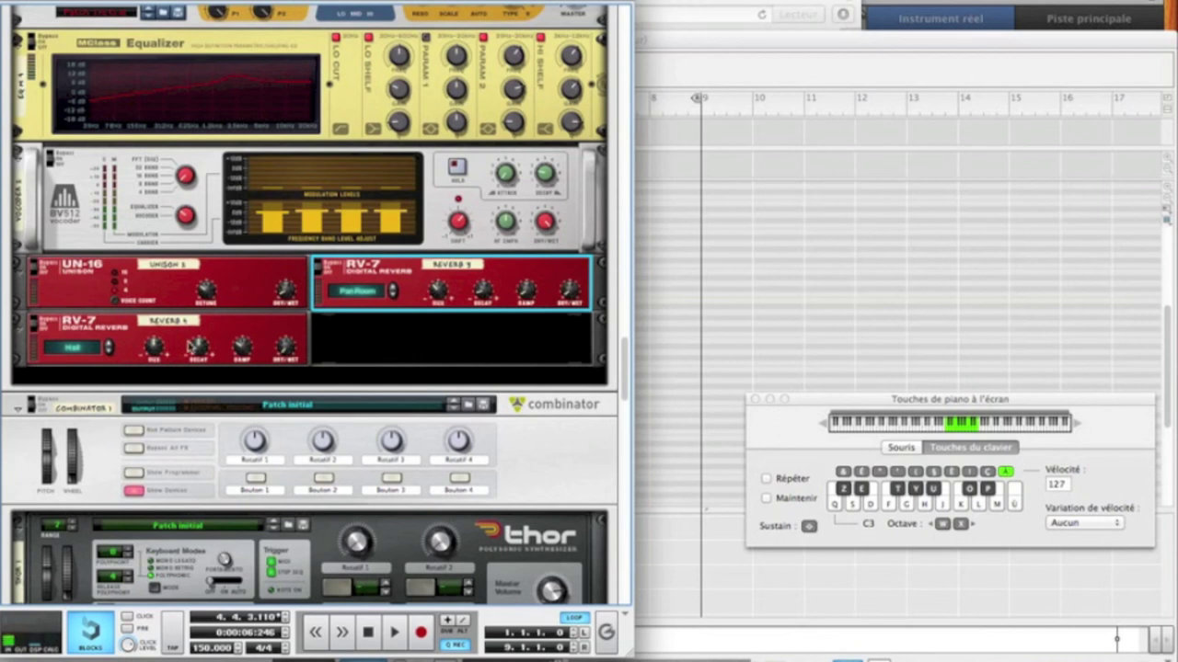
- Switch Reverb 4 from Hall to Gated, set damp to 8 and dry/wet to 16, and audition
{"action": "left_click", "coordinate": [297, 354]}
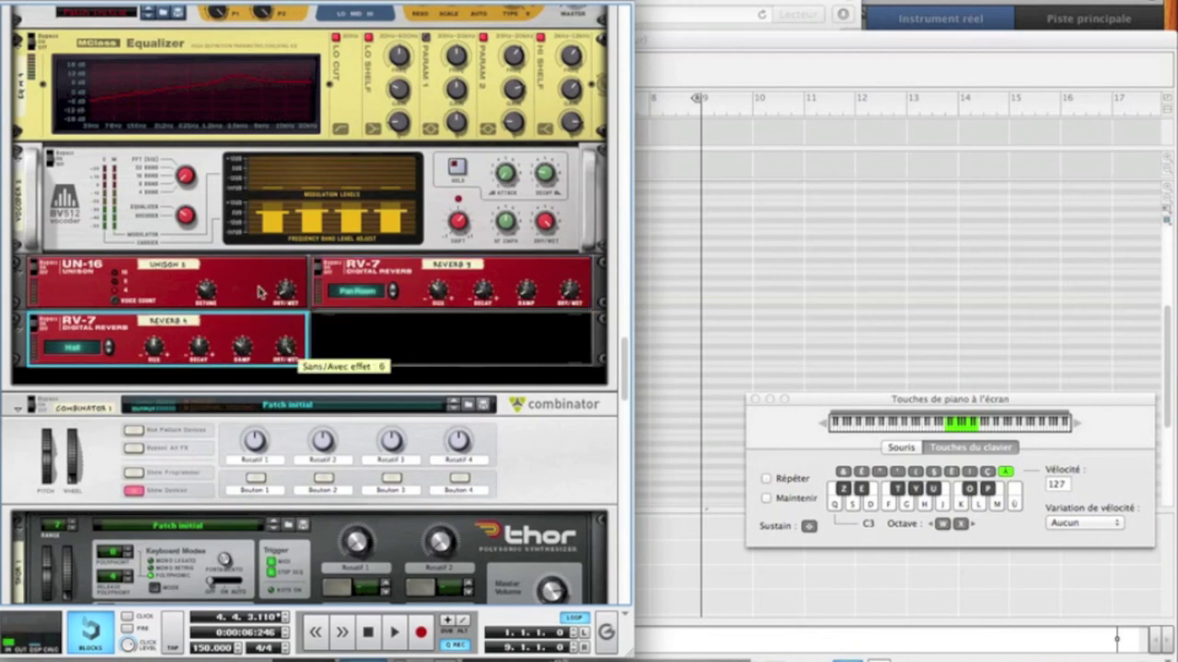
{"action": "left_click", "coordinate": [108, 345]}
{"action": "left_click", "coordinate": [108, 345]}
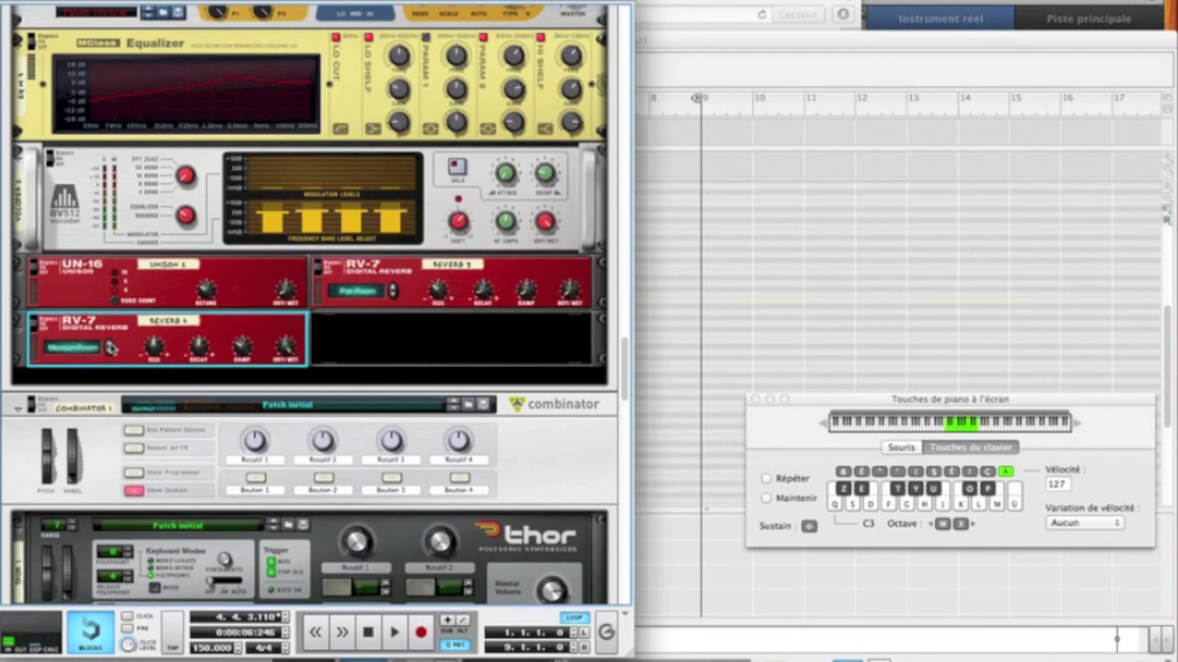
{"action": "left_click", "coordinate": [108, 345]}
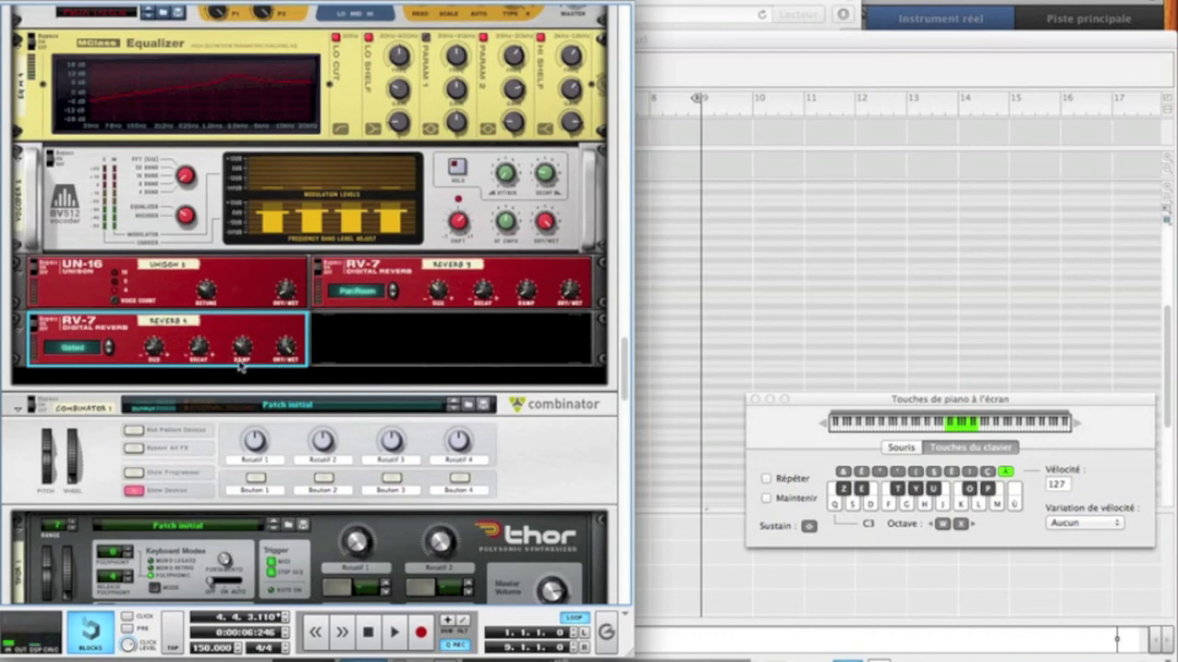
{"action": "left_click_drag", "start_coordinate": [245, 365], "coordinate": [246, 367]}
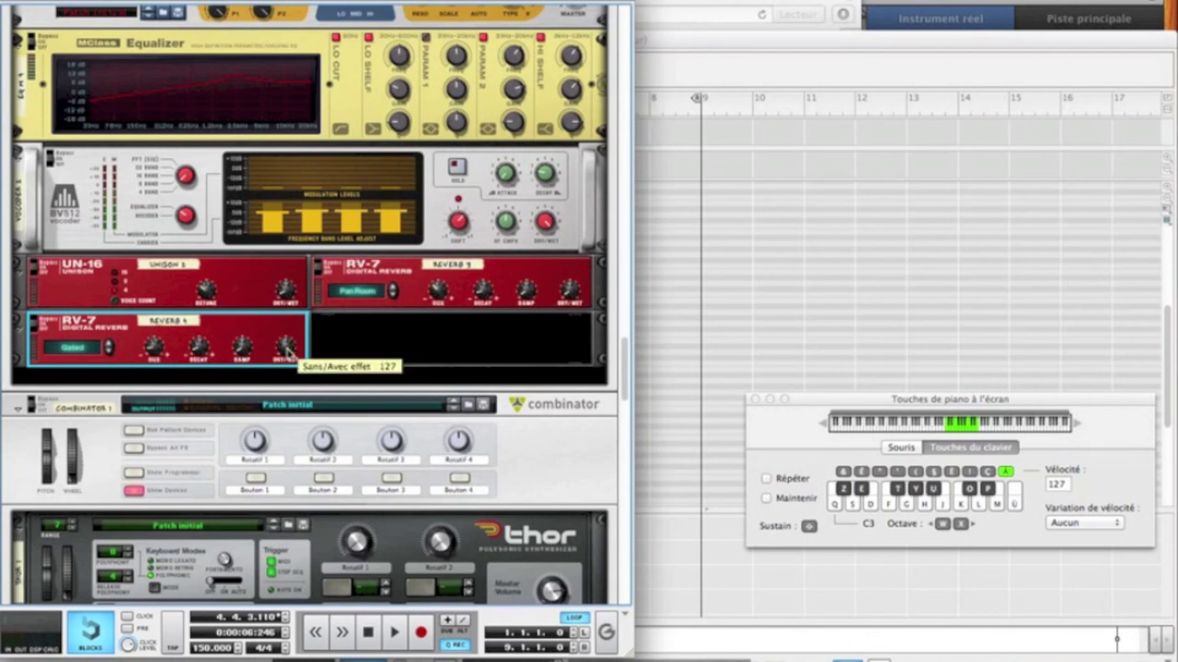
{"action": "left_click_drag", "start_coordinate": [286, 376], "coordinate": [286, 384]}
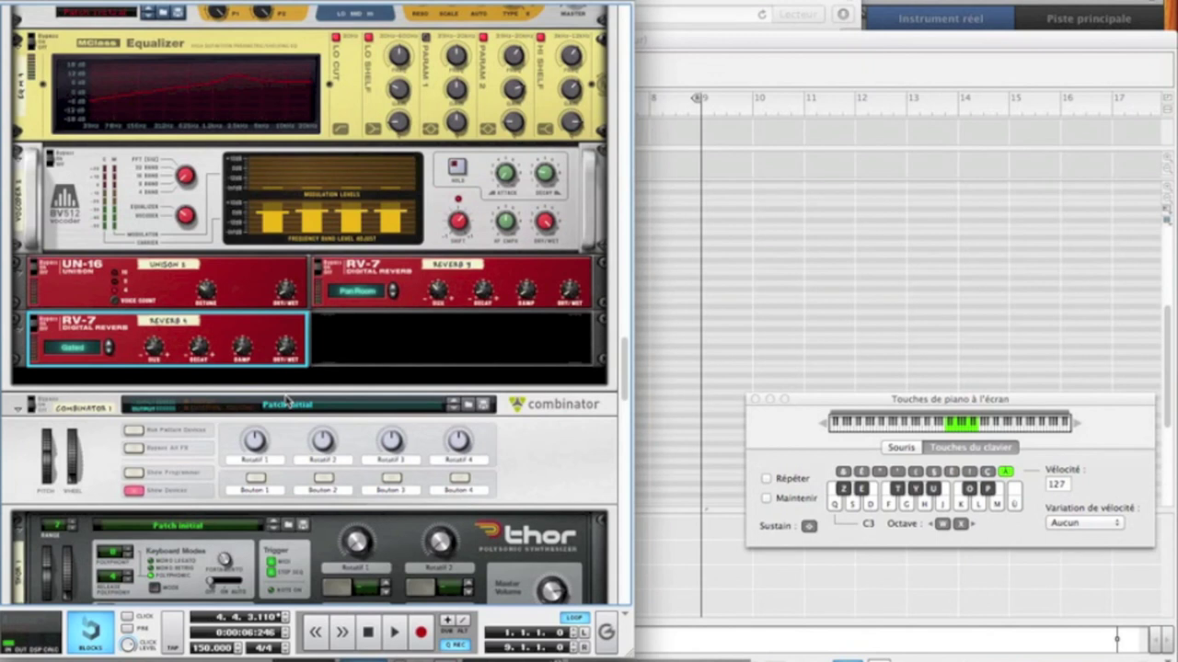
{"action": "key", "text": "s"}
{"action": "key", "text": "d"}
{"action": "scroll", "coordinate": [390, 365], "scroll_direction": "down", "scroll_amount": 3}
- Add an MClass Compressor and set its threshold to -12.2 dB
{"action": "right_click", "coordinate": [430, 273]}
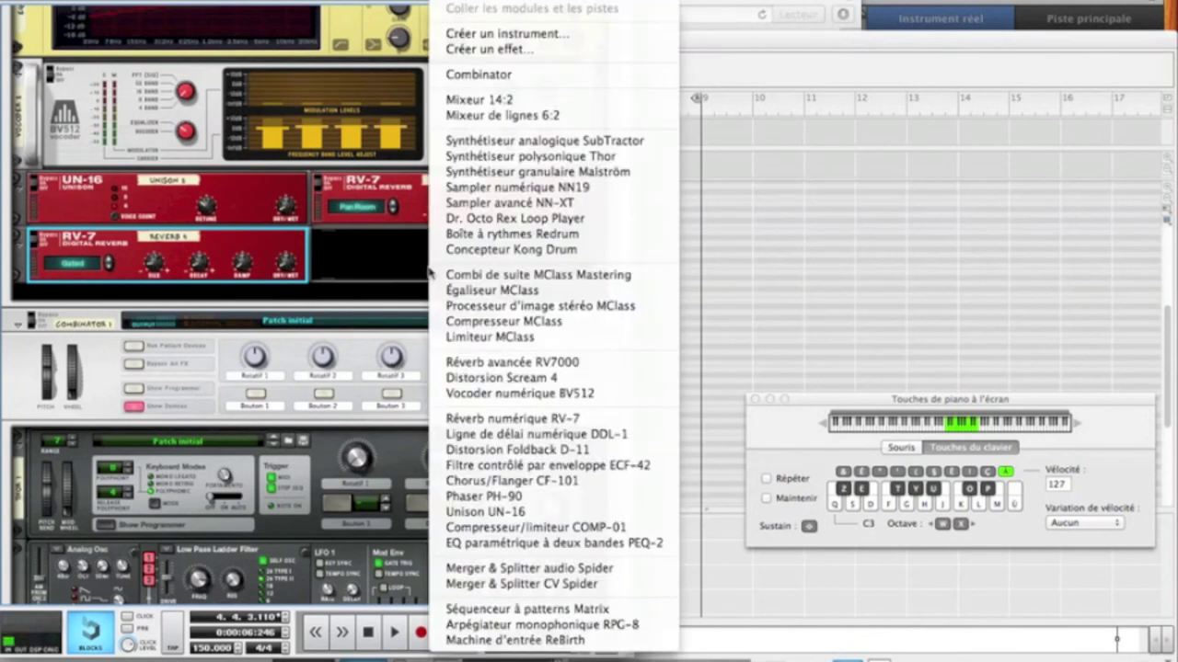
{"action": "left_click", "coordinate": [451, 322]}
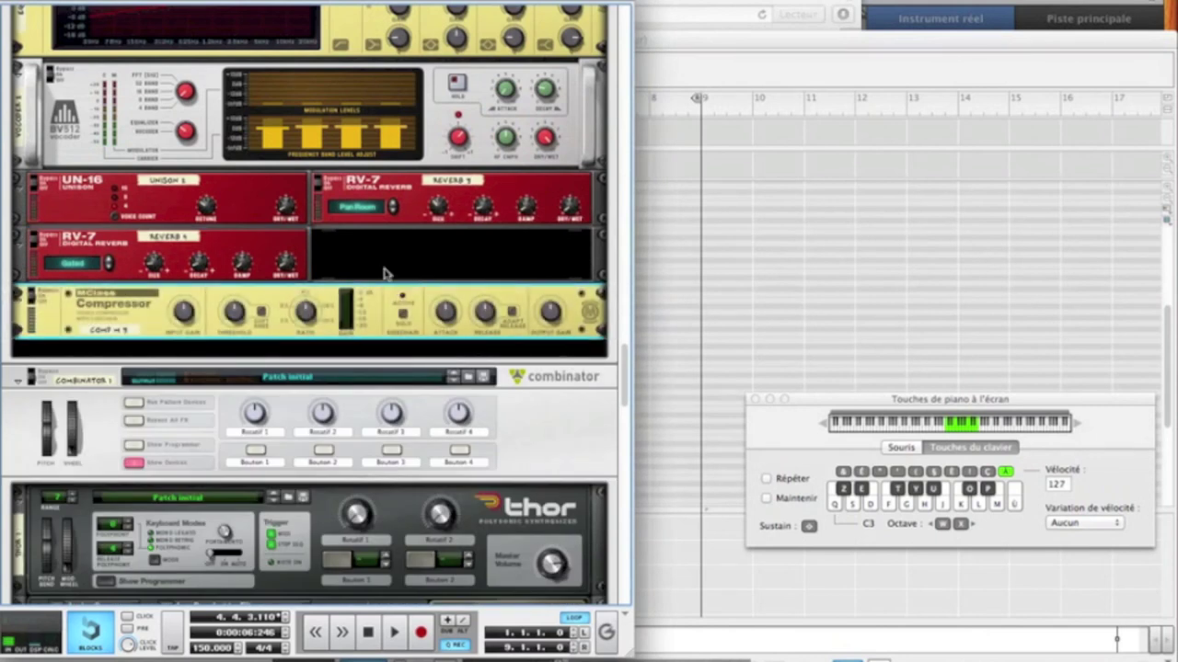
{"action": "mouse_move", "coordinate": [247, 311]}
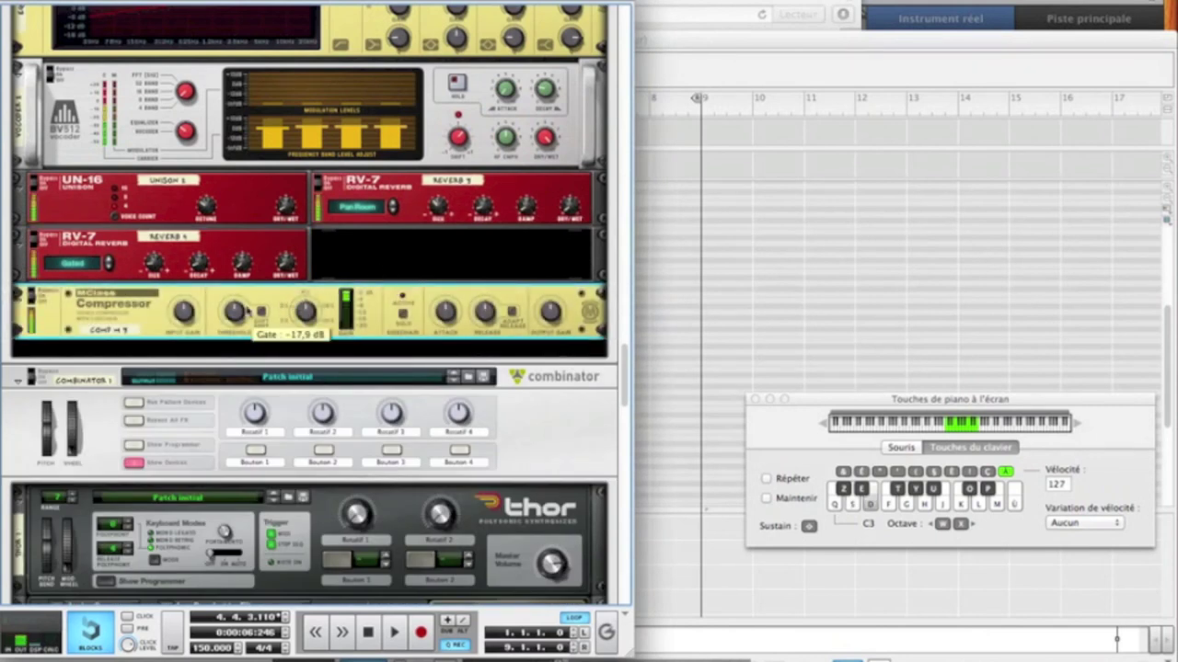
{"action": "left_click_drag", "start_coordinate": [238, 318], "coordinate": [237, 310]}
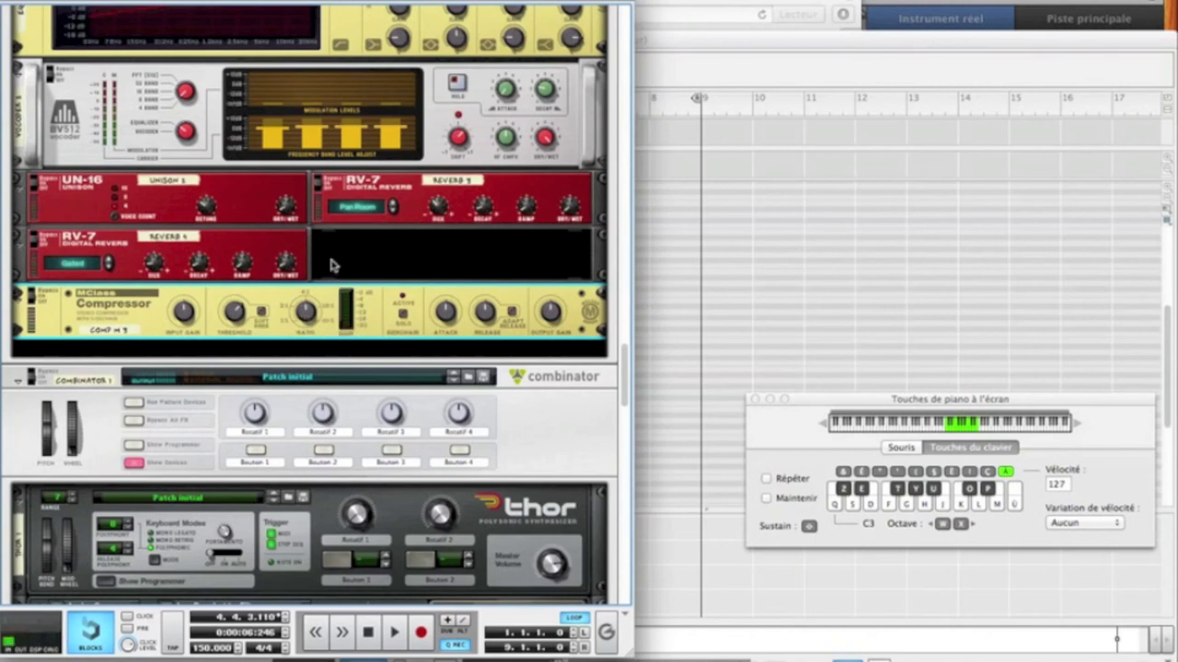
{"action": "mouse_move", "coordinate": [308, 314]}
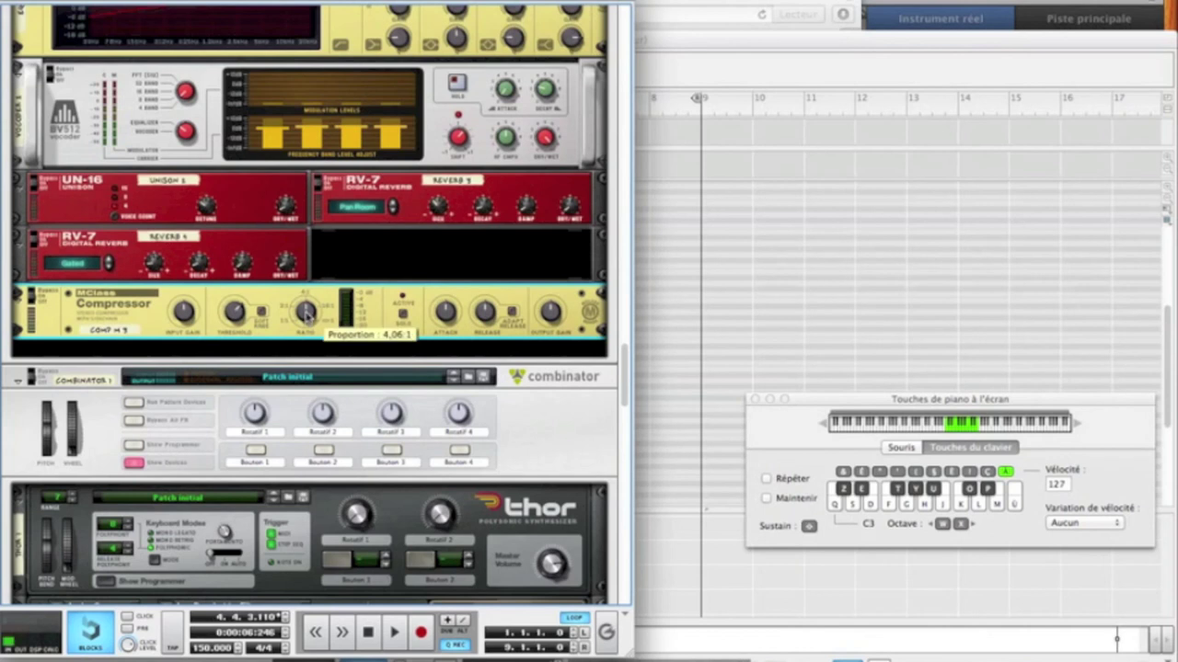
{"action": "scroll", "coordinate": [307, 314], "scroll_direction": "up", "scroll_amount": 10}
- Set compressor attack to 22 ms, release to 275 ms and output gain to 2.2 dB
{"action": "mouse_move", "coordinate": [443, 315]}
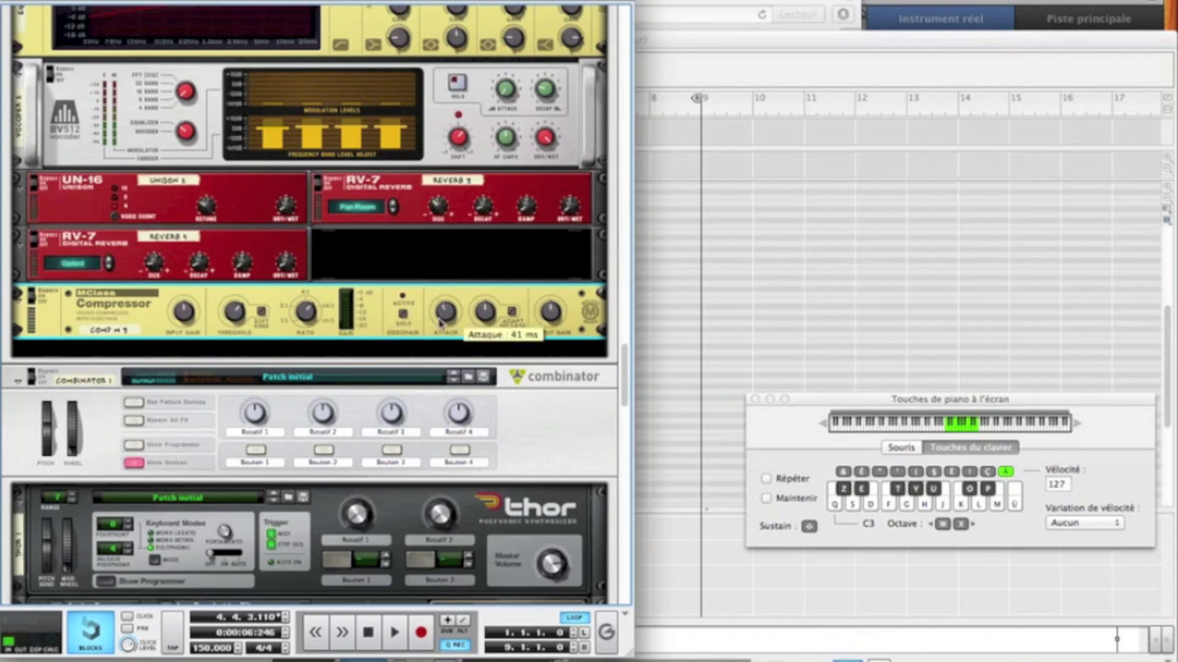
{"action": "left_click_drag", "start_coordinate": [439, 329], "coordinate": [440, 332]}
{"action": "left_click_drag", "start_coordinate": [485, 322], "coordinate": [487, 322]}
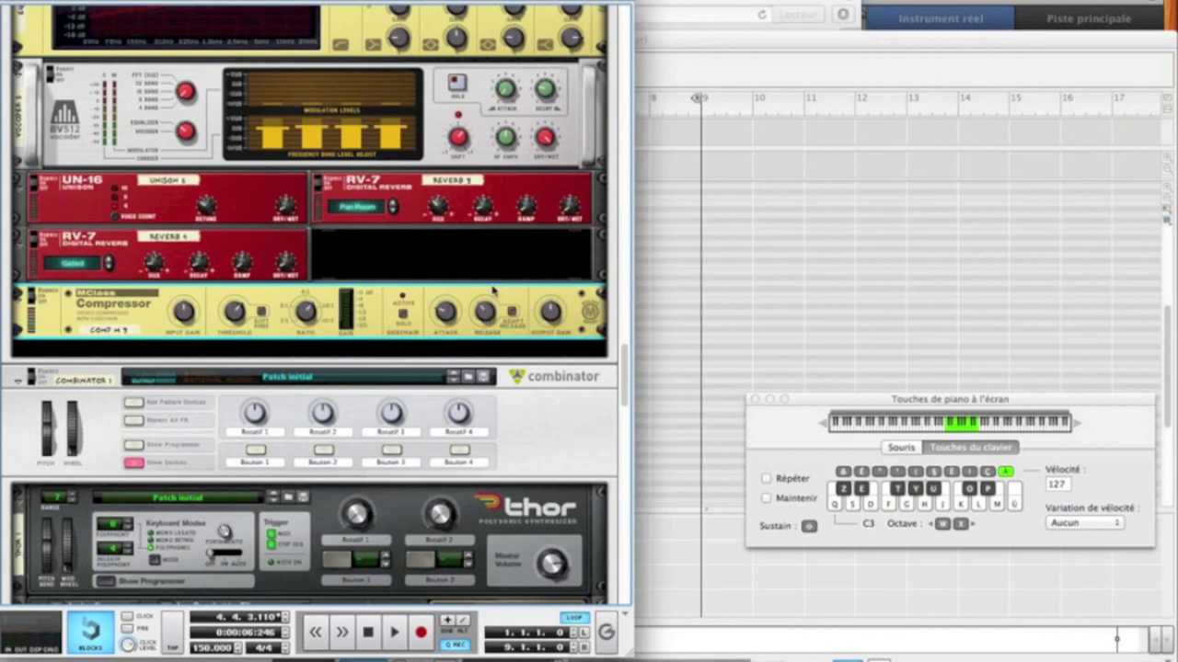
{"action": "mouse_move", "coordinate": [554, 314]}
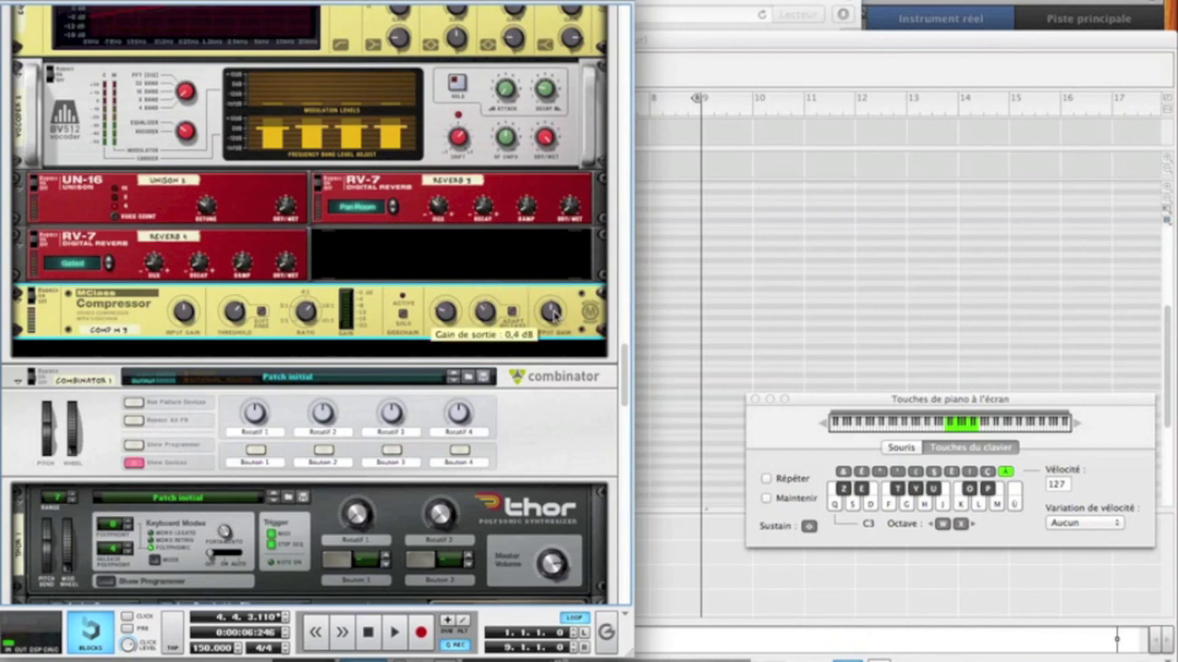
{"action": "left_click_drag", "start_coordinate": [552, 311], "coordinate": [551, 310]}
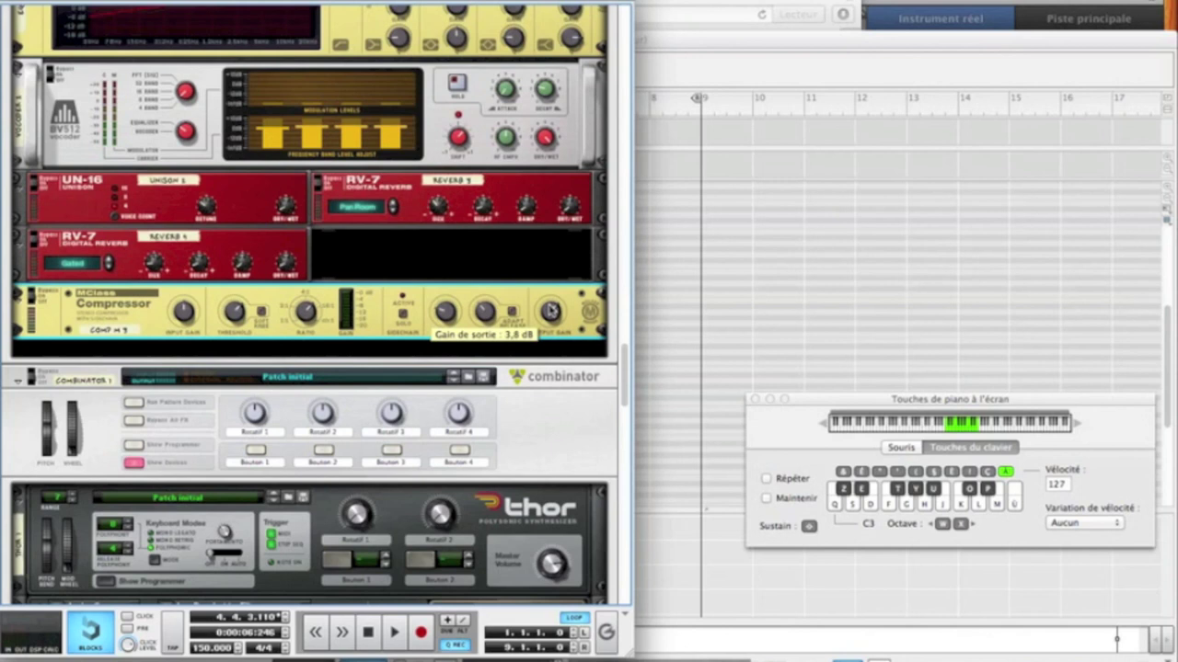
- Add an MClass Maximizer below the compressor and check its level
{"action": "right_click", "coordinate": [572, 332]}
{"action": "mouse_move", "coordinate": [604, 471]}
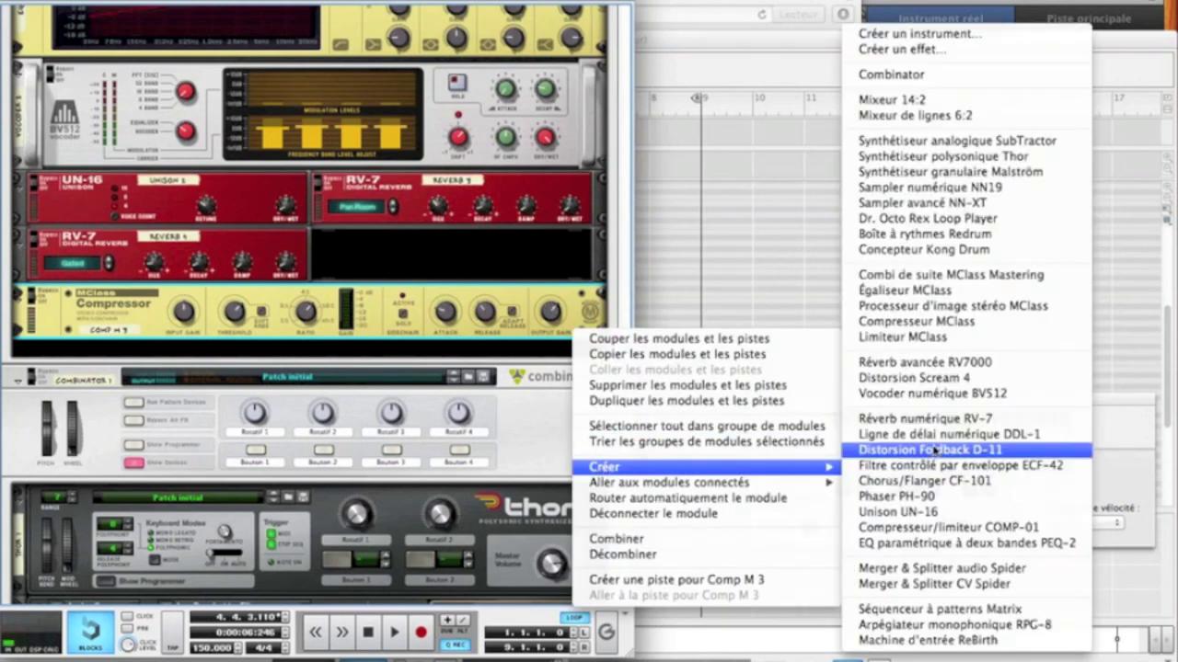
{"action": "left_click", "coordinate": [924, 338]}
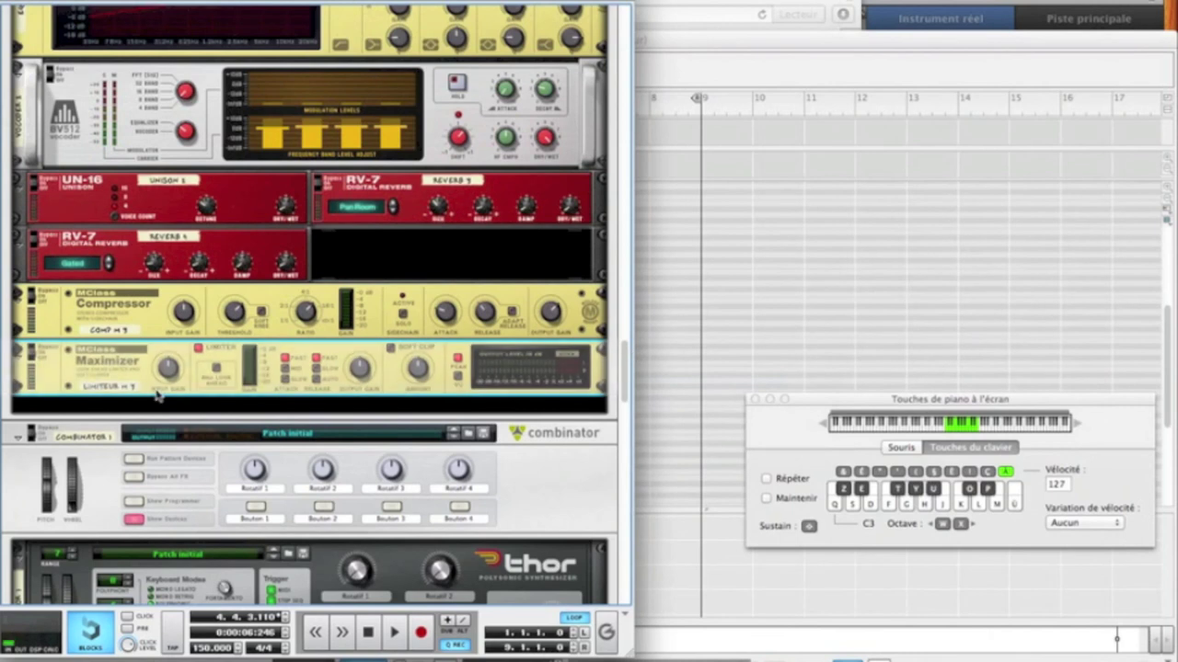
{"action": "key", "text": "s"}
{"action": "key", "text": "d"}
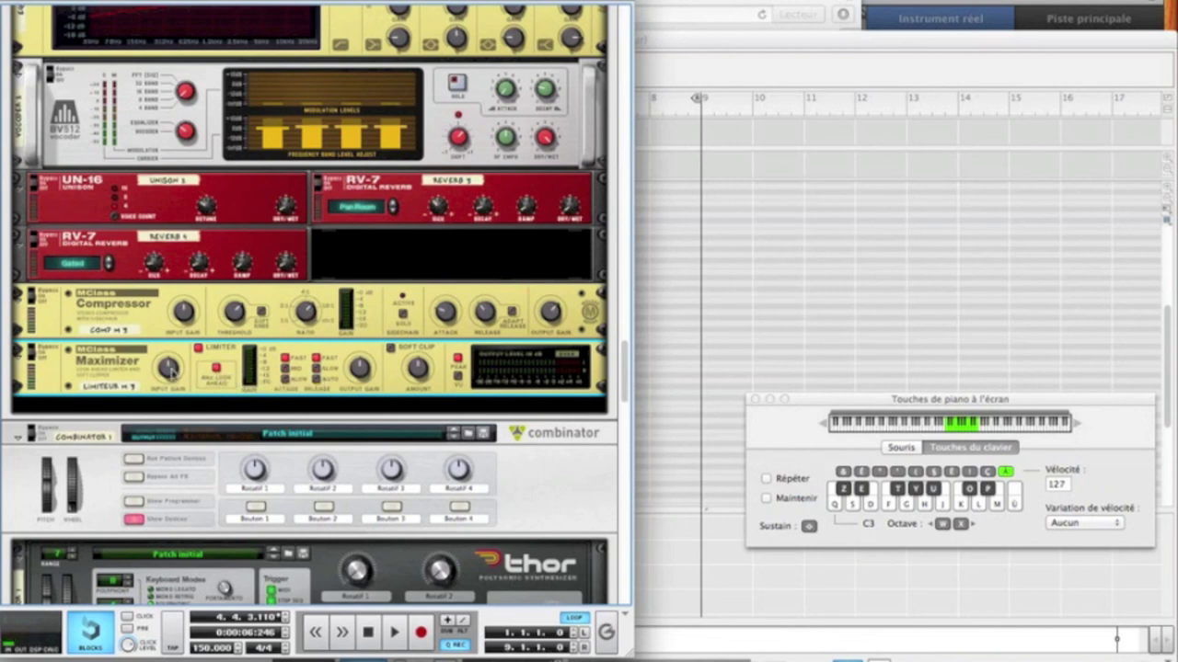
- Raise the maximizer input gain to 1.5 dB and audition the maximized lead
{"action": "left_click_drag", "start_coordinate": [171, 369], "coordinate": [170, 366]}
{"action": "key", "text": "s"}
{"action": "key", "text": "d"}
{"action": "key", "text": "g"}
{"action": "key", "text": "d"}
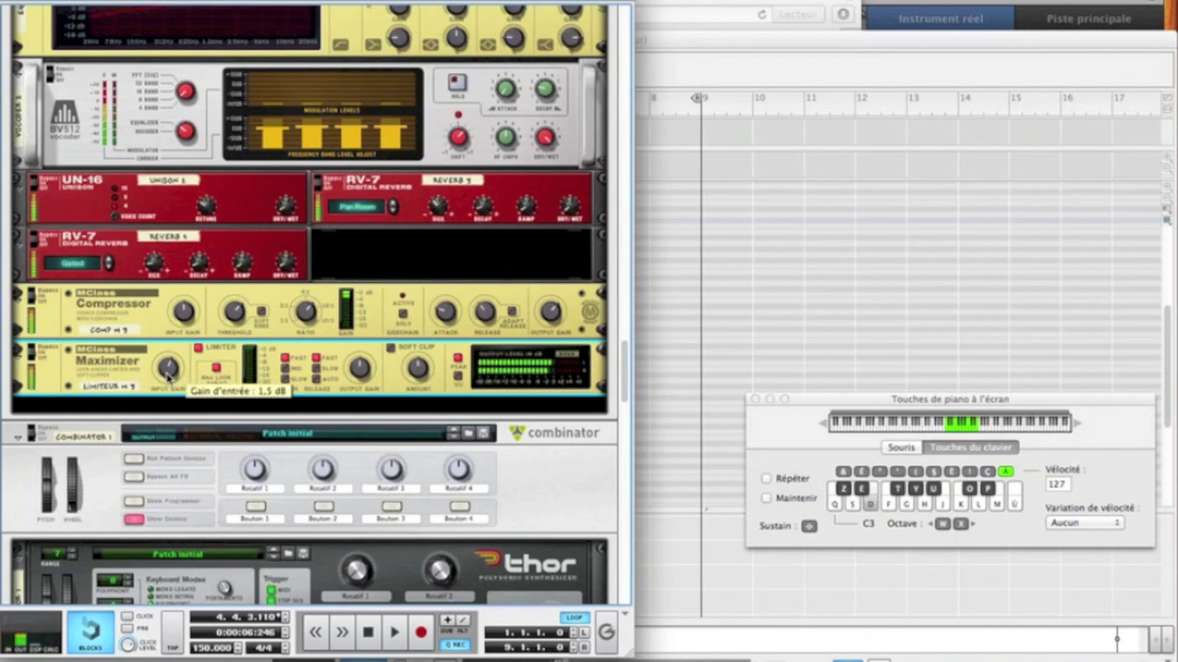
{"action": "key", "text": "d"}
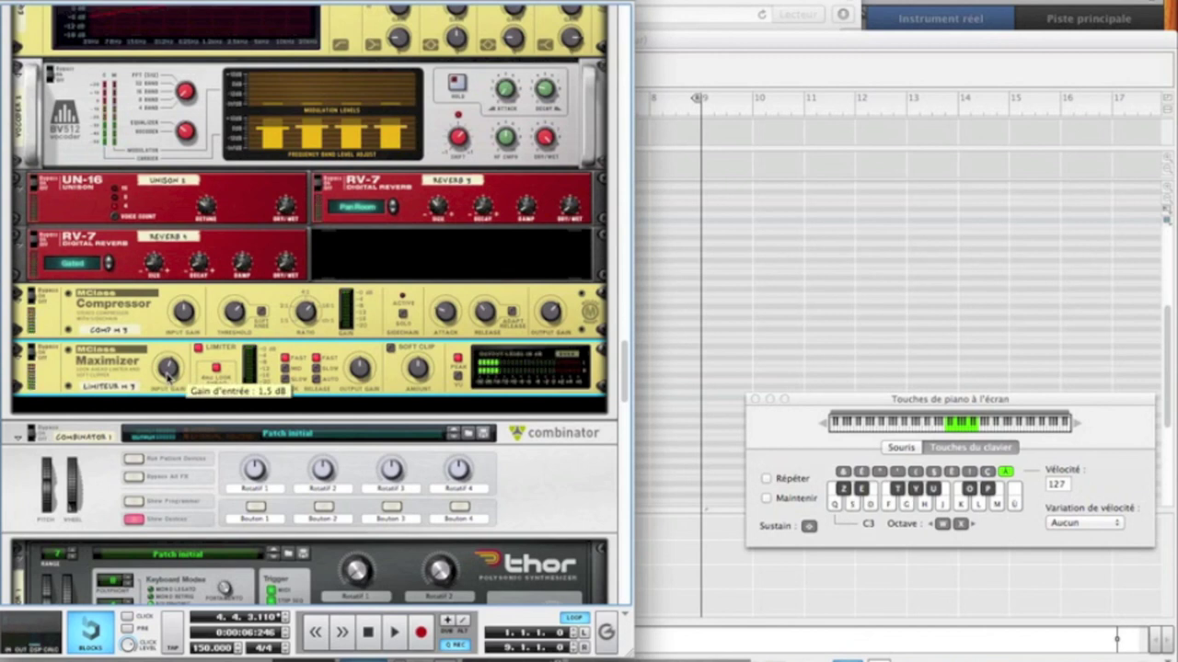